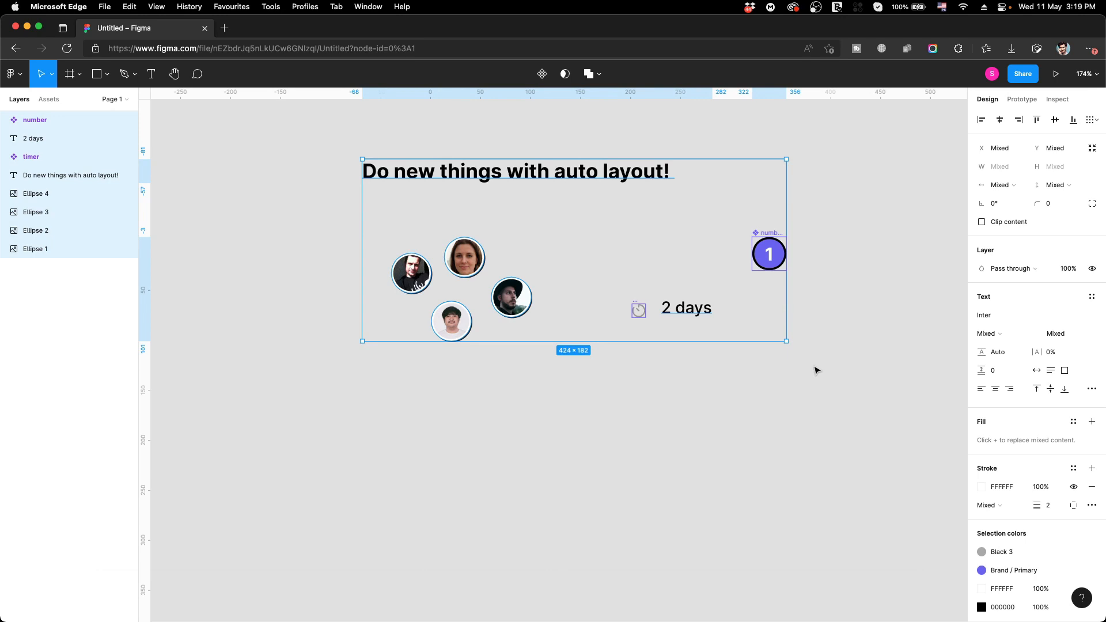
{"action": "left_click", "coordinate": [817, 370]}
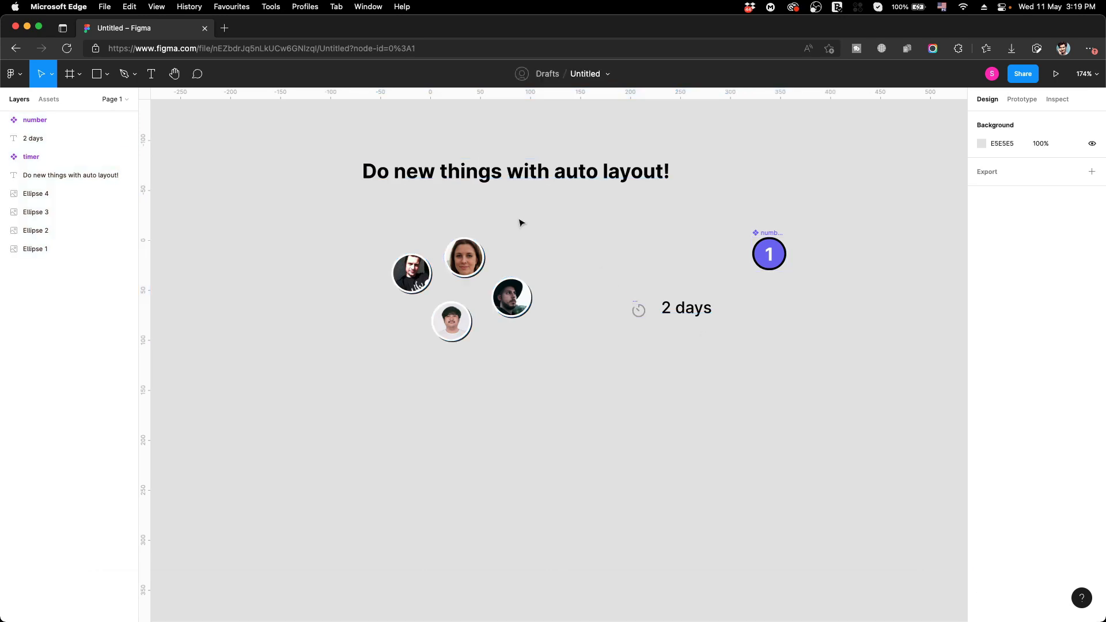
{"action": "left_click_drag", "start_coordinate": [344, 202], "coordinate": [818, 383]}
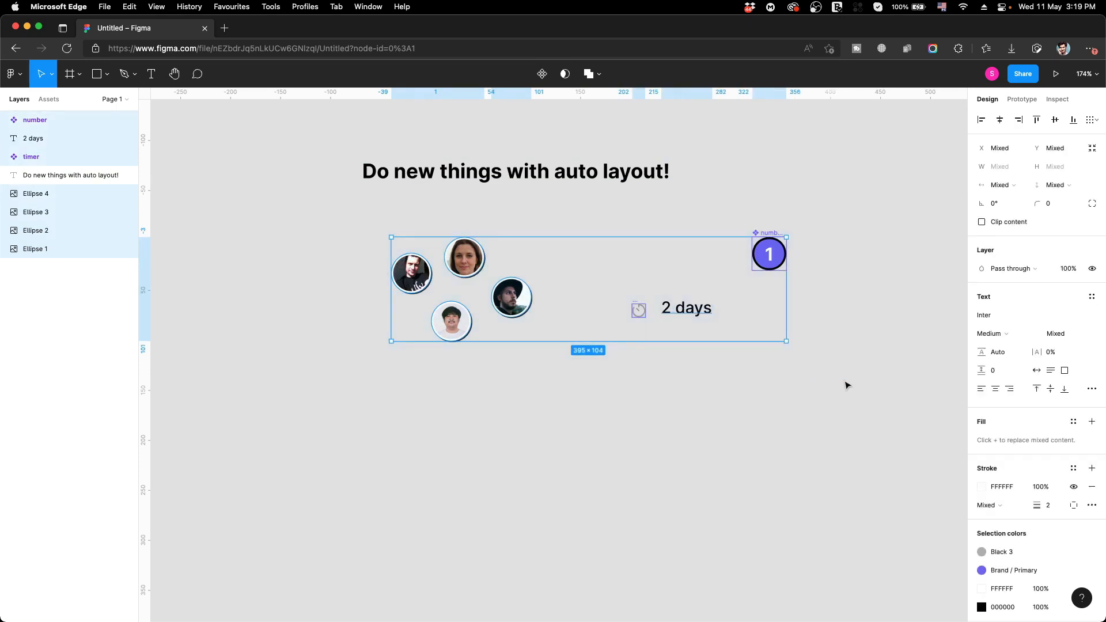
{"action": "left_click", "coordinate": [847, 386]}
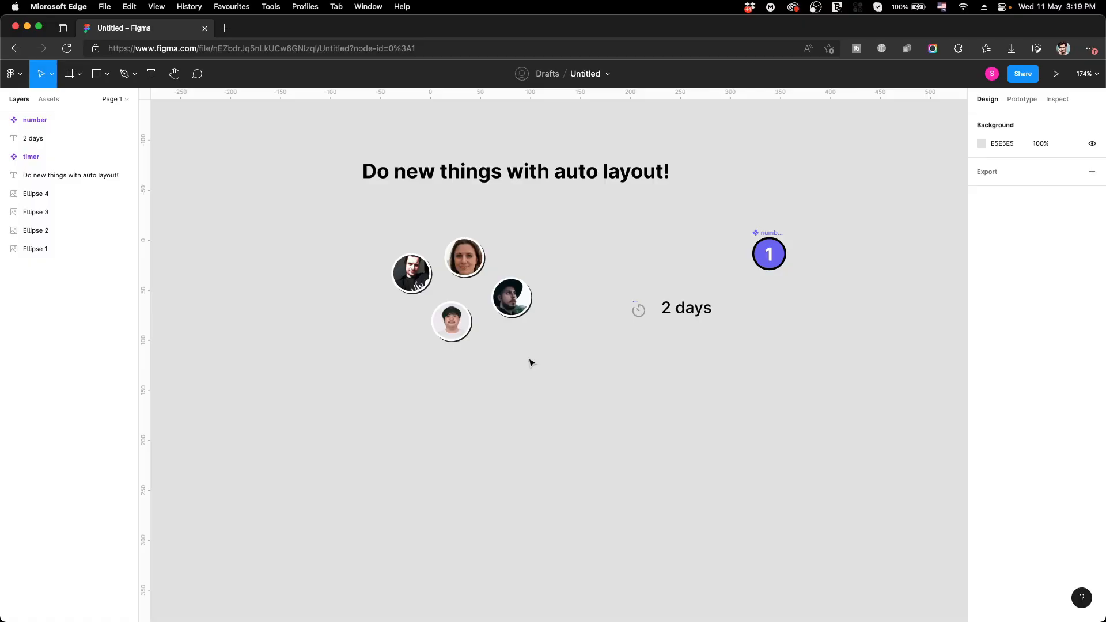
- Wrap the four scattered profile pictures in a horizontal auto layout frame and expand its layers
{"action": "scroll", "coordinate": [378, 257], "scroll_direction": "up", "scroll_amount": 5}
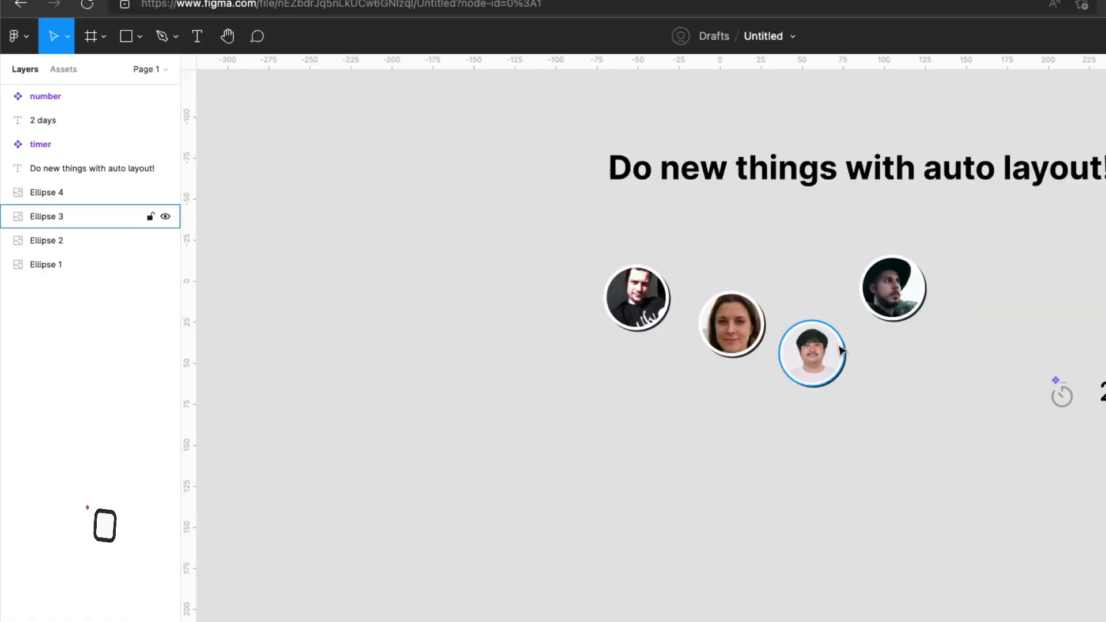
{"action": "left_click_drag", "start_coordinate": [911, 351], "coordinate": [738, 336]}
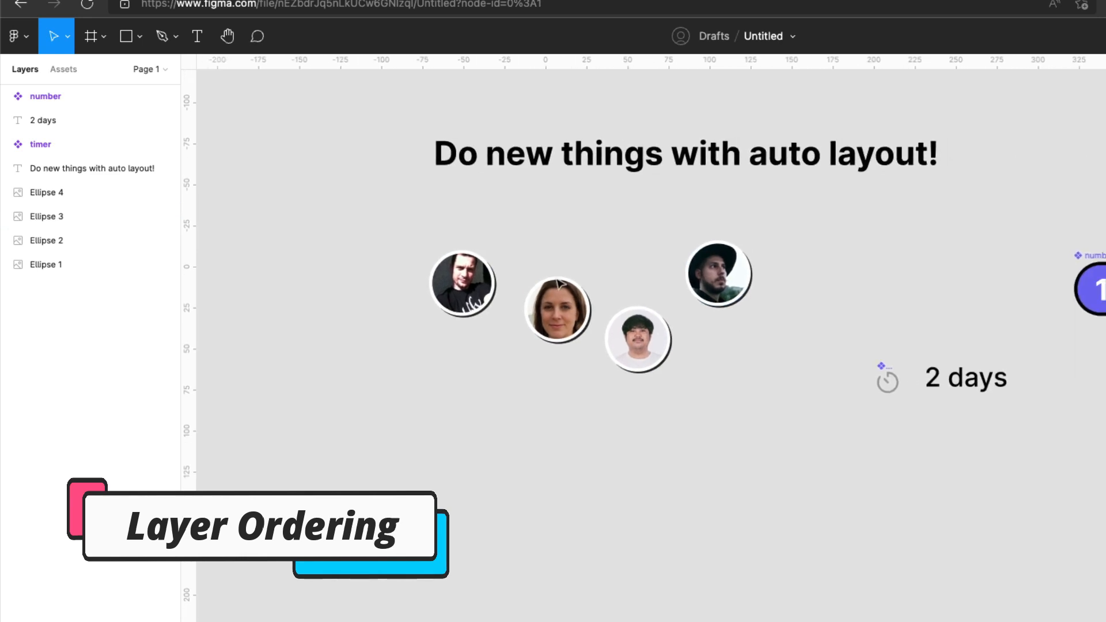
{"action": "left_click_drag", "start_coordinate": [412, 208], "coordinate": [785, 402]}
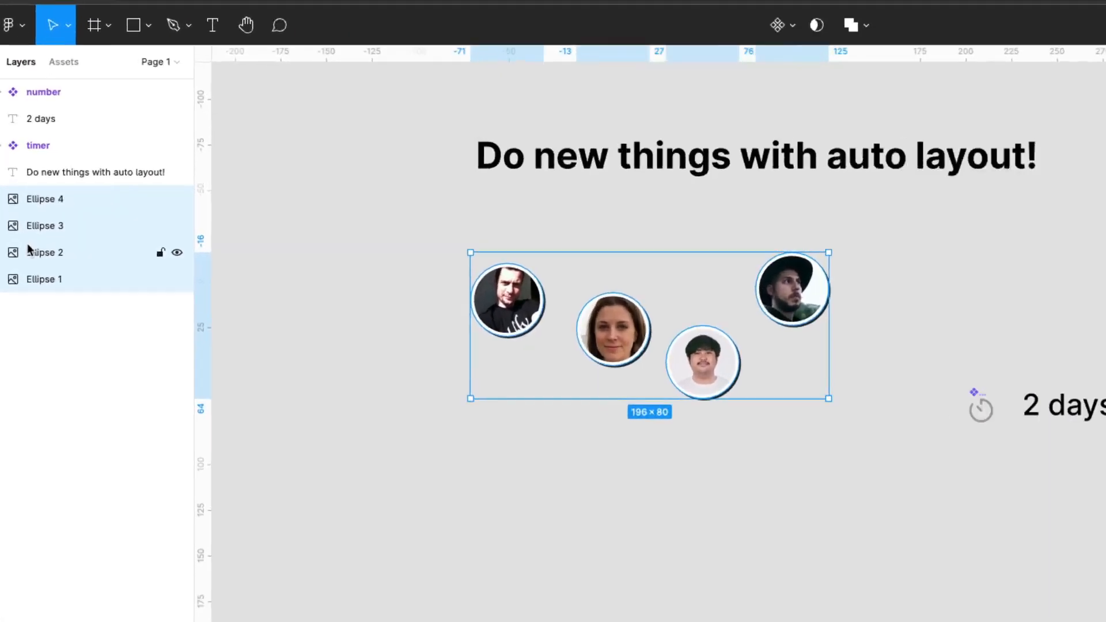
{"action": "left_click_drag", "start_coordinate": [465, 208], "coordinate": [824, 409]}
{"action": "left_click", "coordinate": [838, 420]}
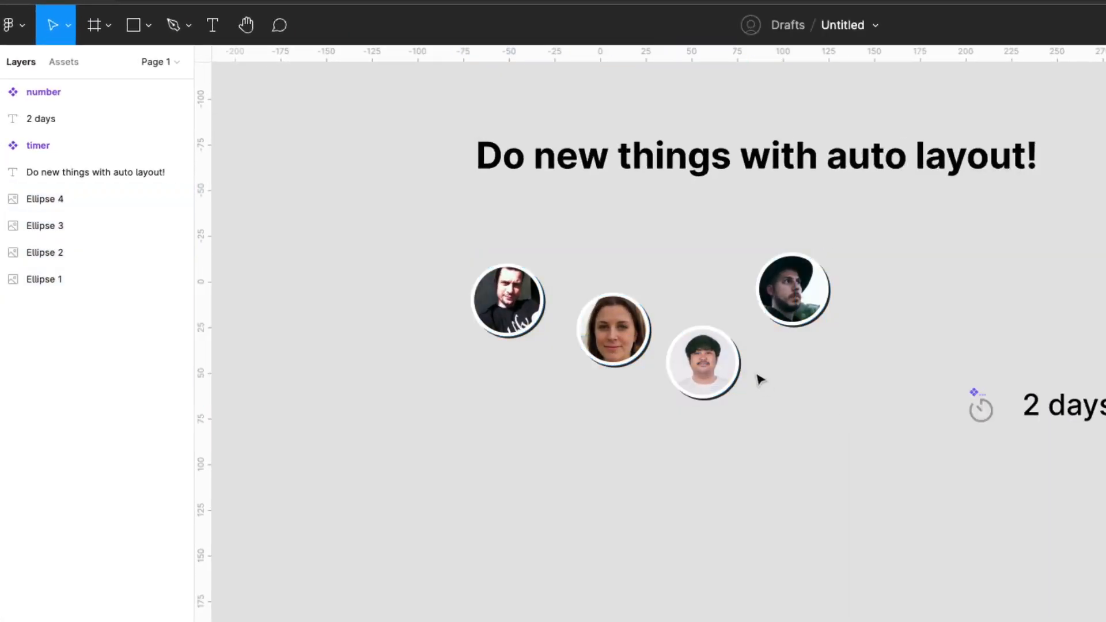
{"action": "left_click_drag", "start_coordinate": [855, 202], "coordinate": [358, 452]}
{"action": "key", "text": "shift+a"}
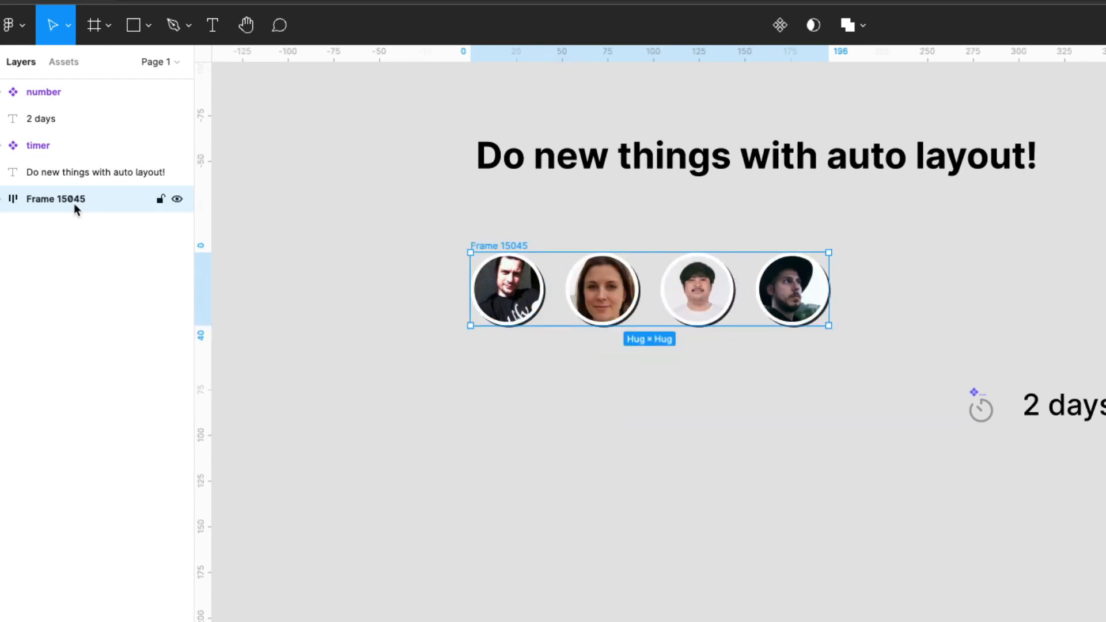
{"action": "left_click", "coordinate": [5, 199]}
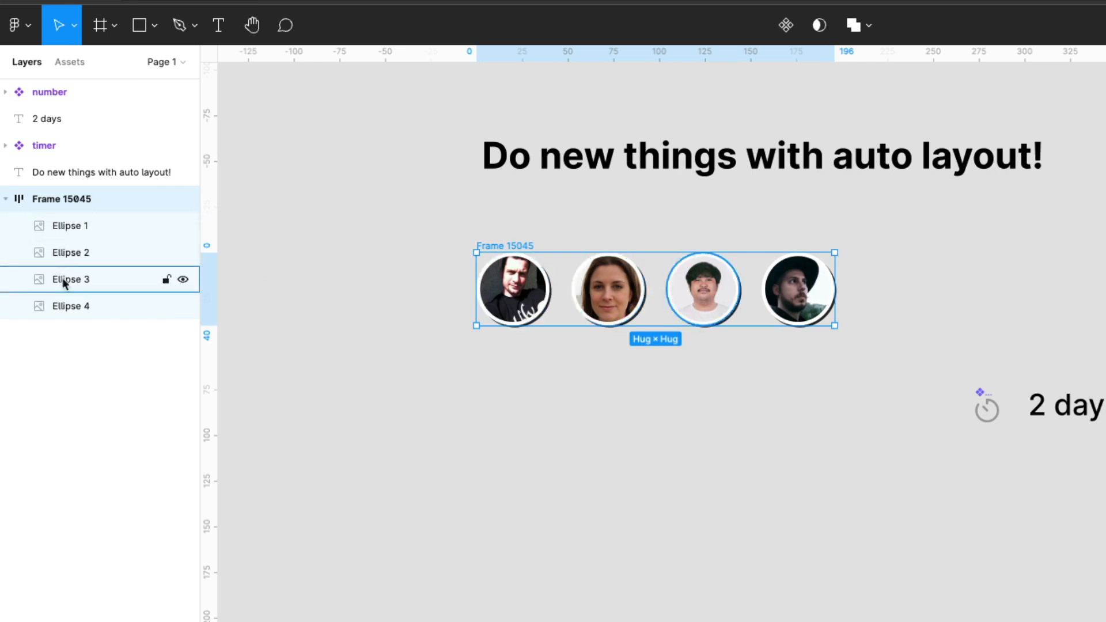
- Set the spacing between items in the profile pictures' auto layout frame to -10 so they overlap
{"action": "scroll", "coordinate": [421, 259], "scroll_direction": "down", "scroll_amount": 2}
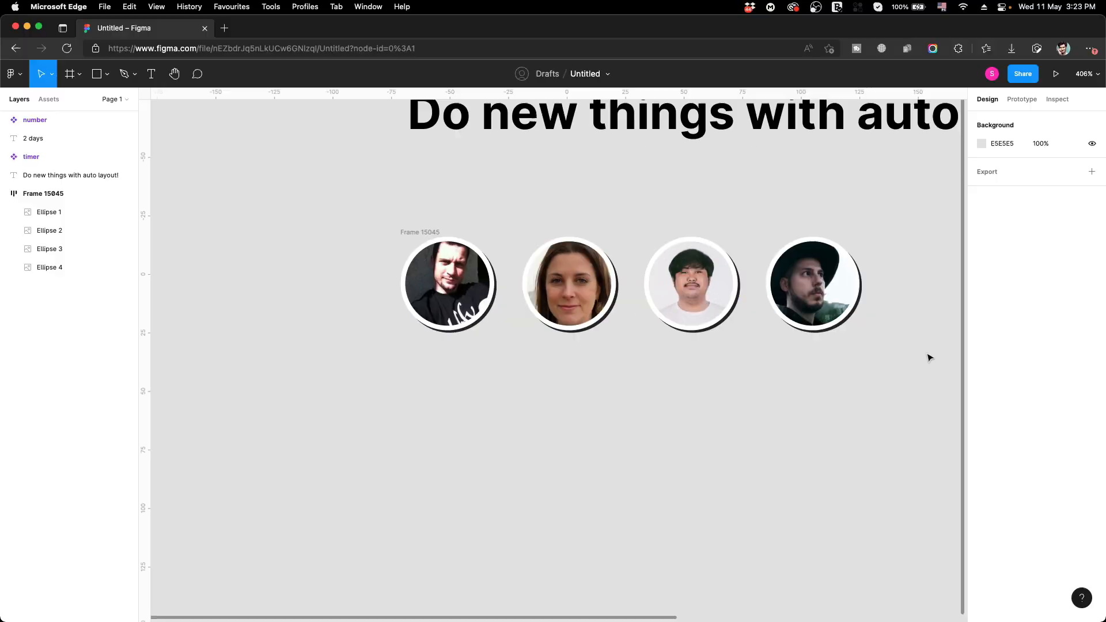
{"action": "left_click_drag", "start_coordinate": [886, 370], "coordinate": [864, 390]}
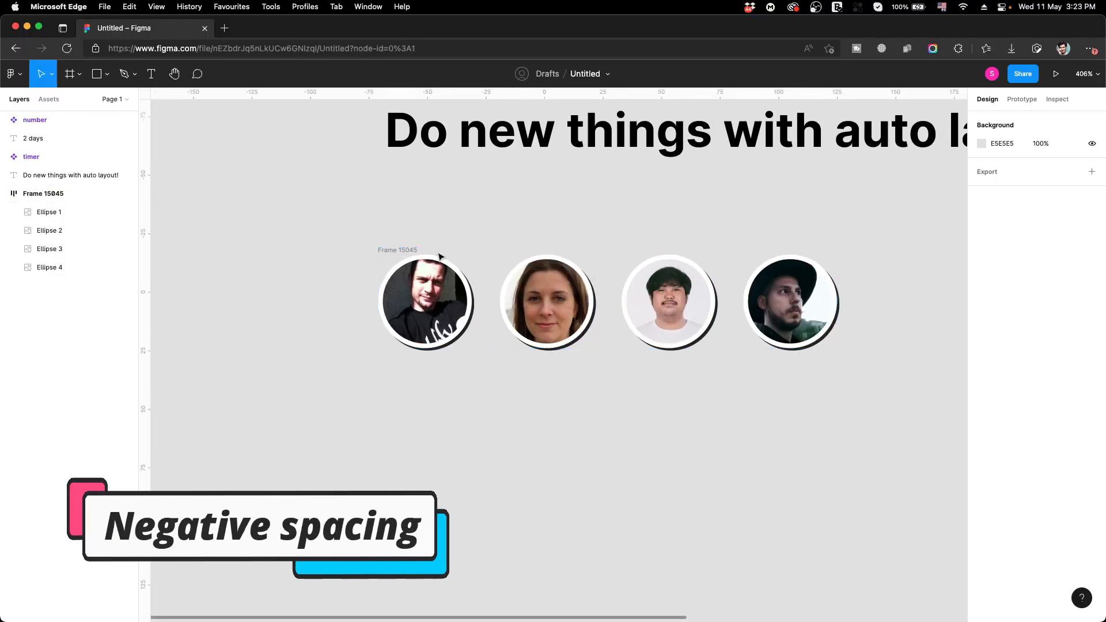
{"action": "left_click", "coordinate": [406, 250]}
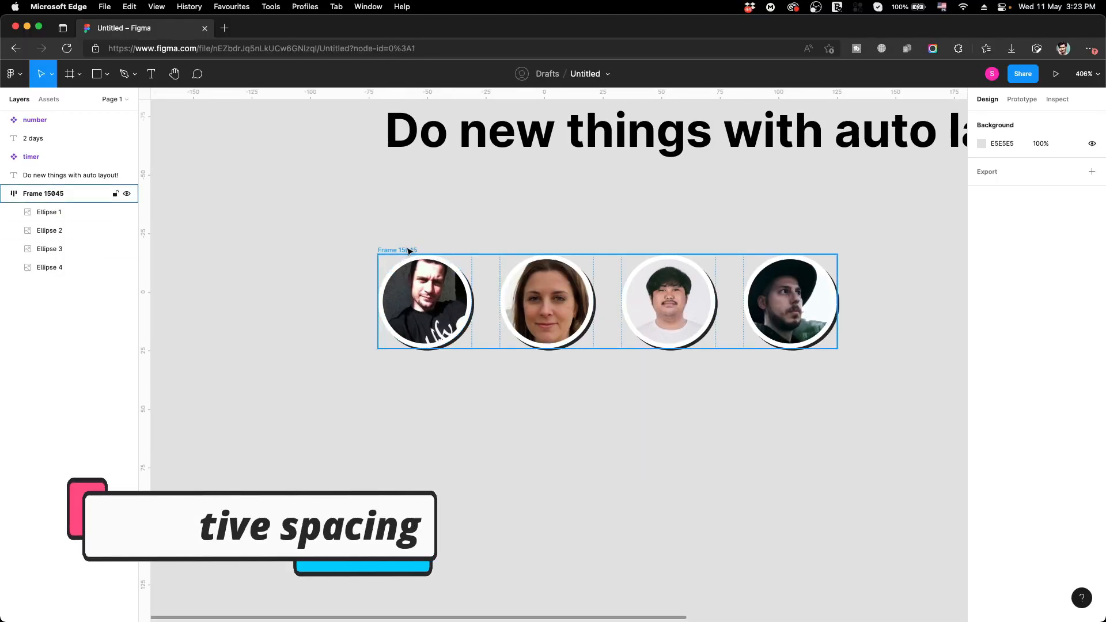
{"action": "left_click", "coordinate": [409, 250]}
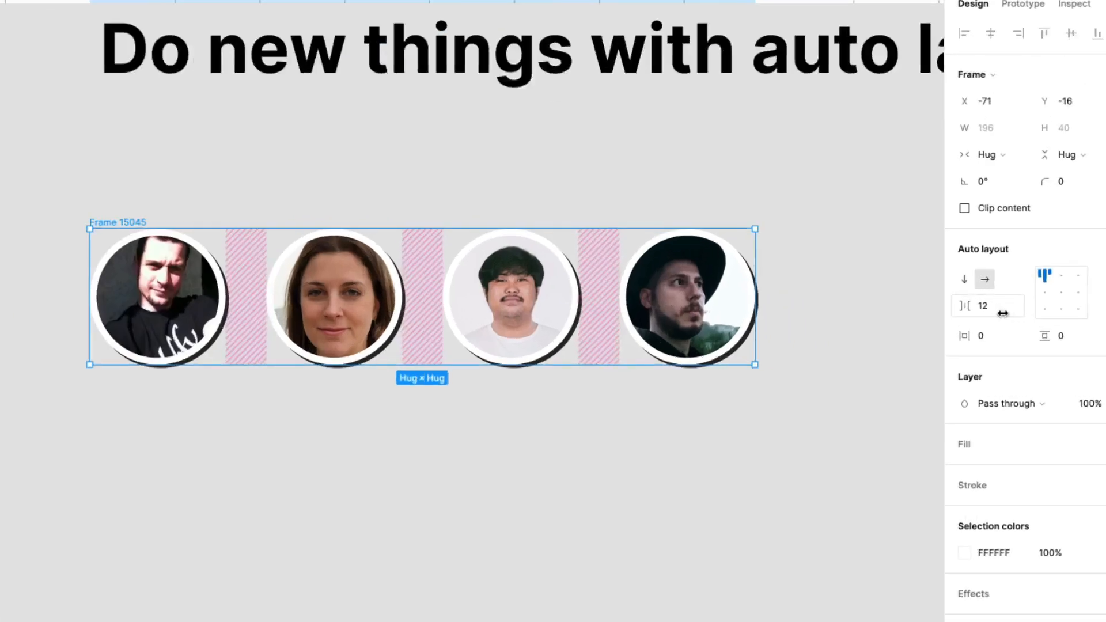
{"action": "mouse_move", "coordinate": [966, 307]}
{"action": "left_mouse_down"}
{"action": "mouse_move", "coordinate": [926, 307]}
{"action": "mouse_move", "coordinate": [961, 307]}
{"action": "left_mouse_up"}
{"action": "left_click", "coordinate": [578, 335]}
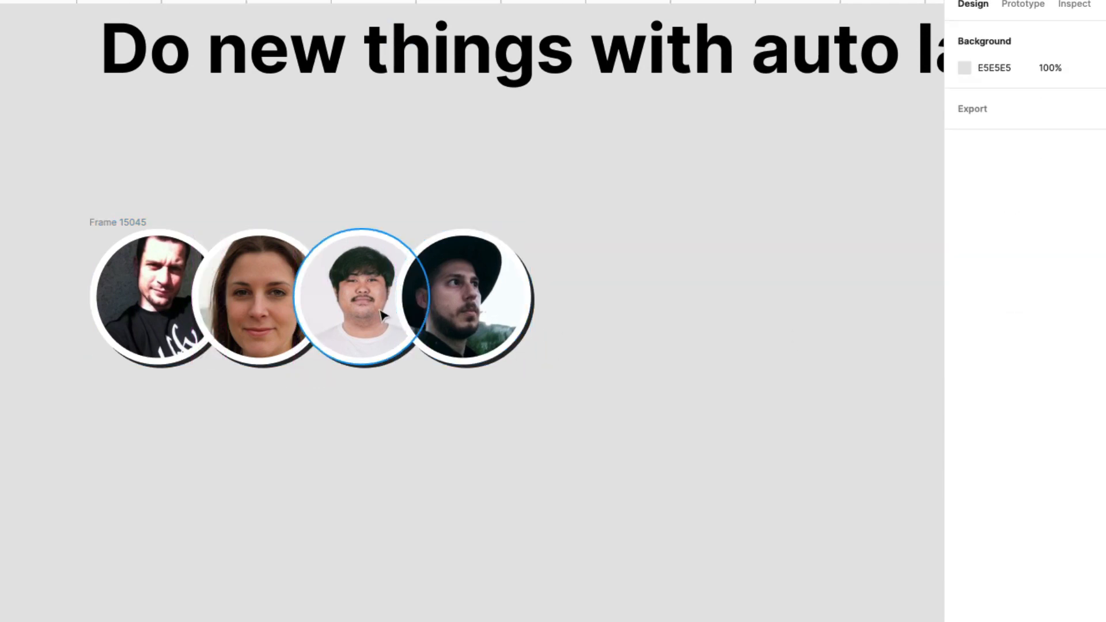
- Move the overlapping profile pictures frame to about X -32, Y -18 and deselect it
{"action": "left_click", "coordinate": [133, 223]}
{"action": "left_click_drag", "start_coordinate": [165, 225], "coordinate": [254, 217]}
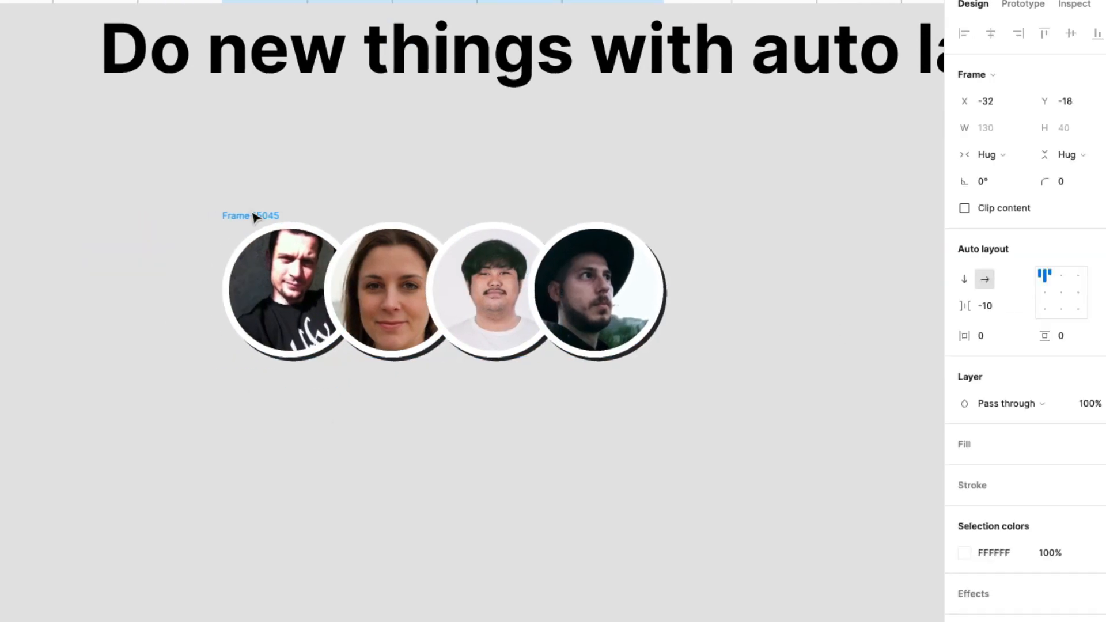
{"action": "left_click", "coordinate": [596, 421]}
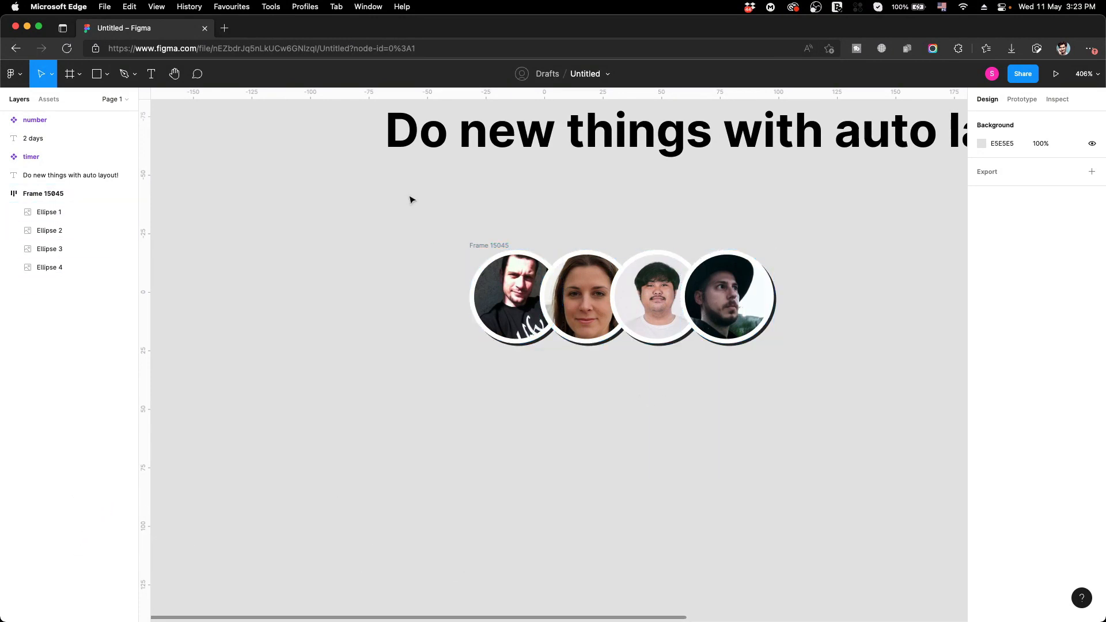
- Set the canvas stacking of the profile pictures frame to First on top in the advanced layout settings
{"action": "left_click", "coordinate": [496, 244]}
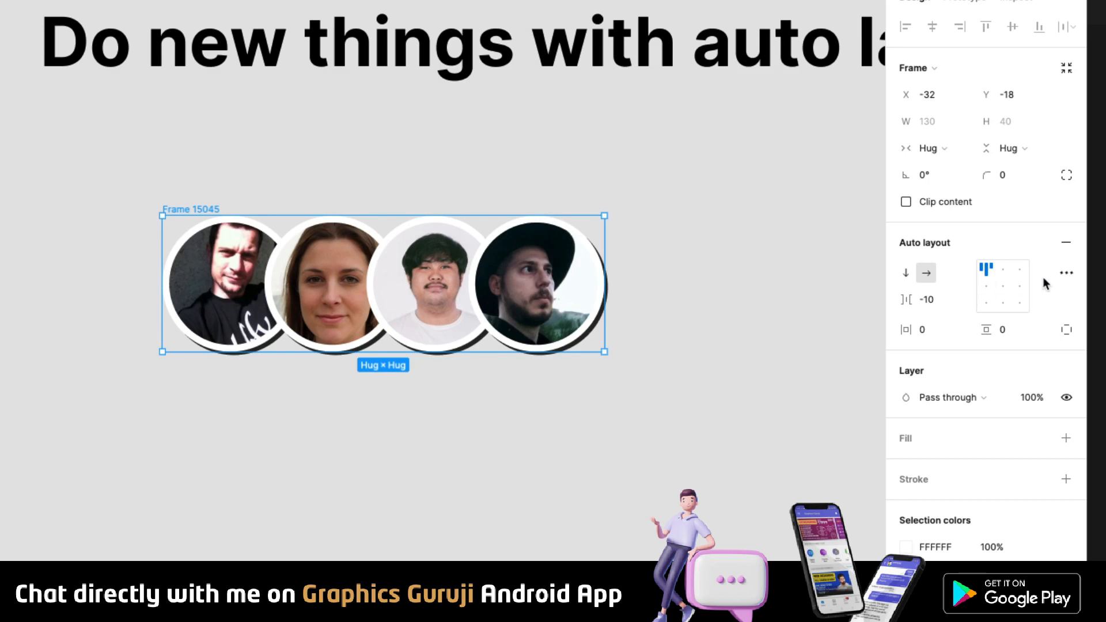
{"action": "left_click", "coordinate": [1066, 275]}
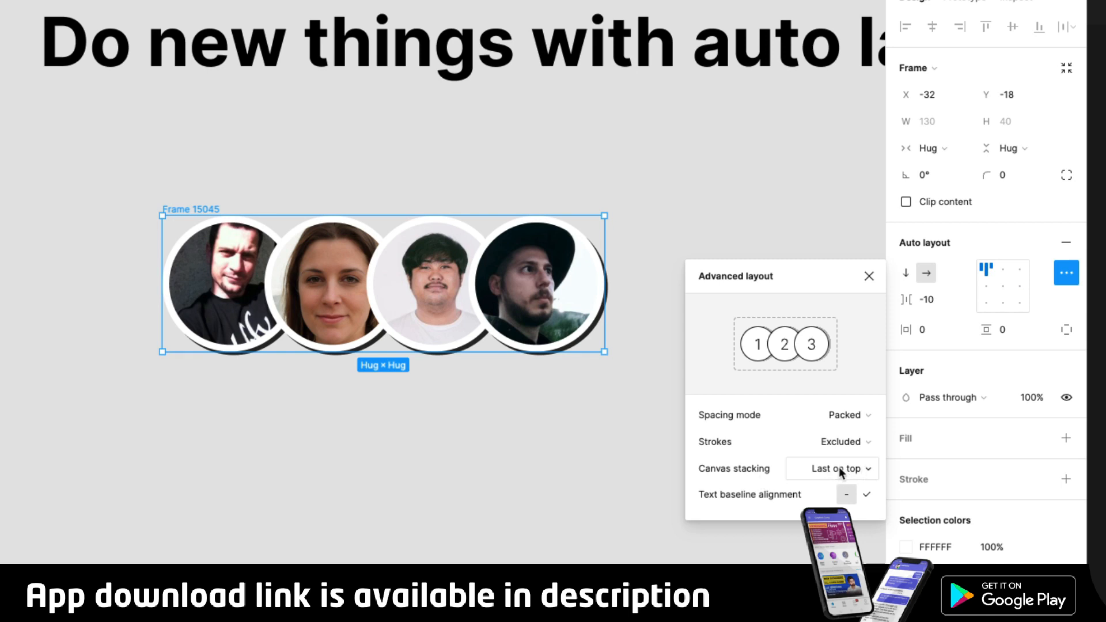
{"action": "left_click", "coordinate": [862, 471]}
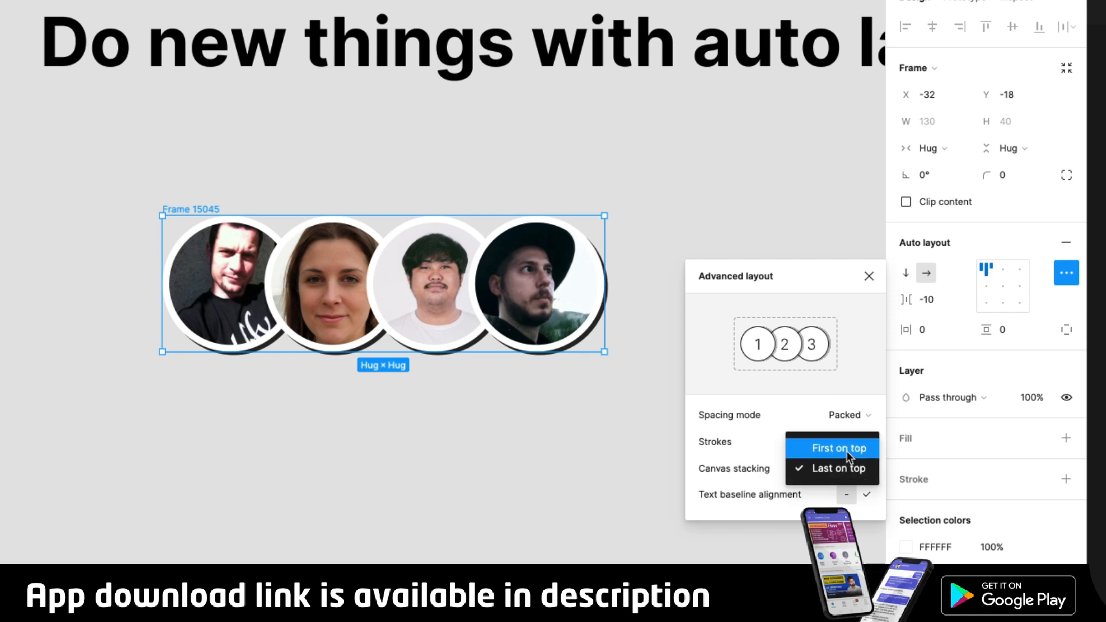
{"action": "left_click", "coordinate": [846, 451]}
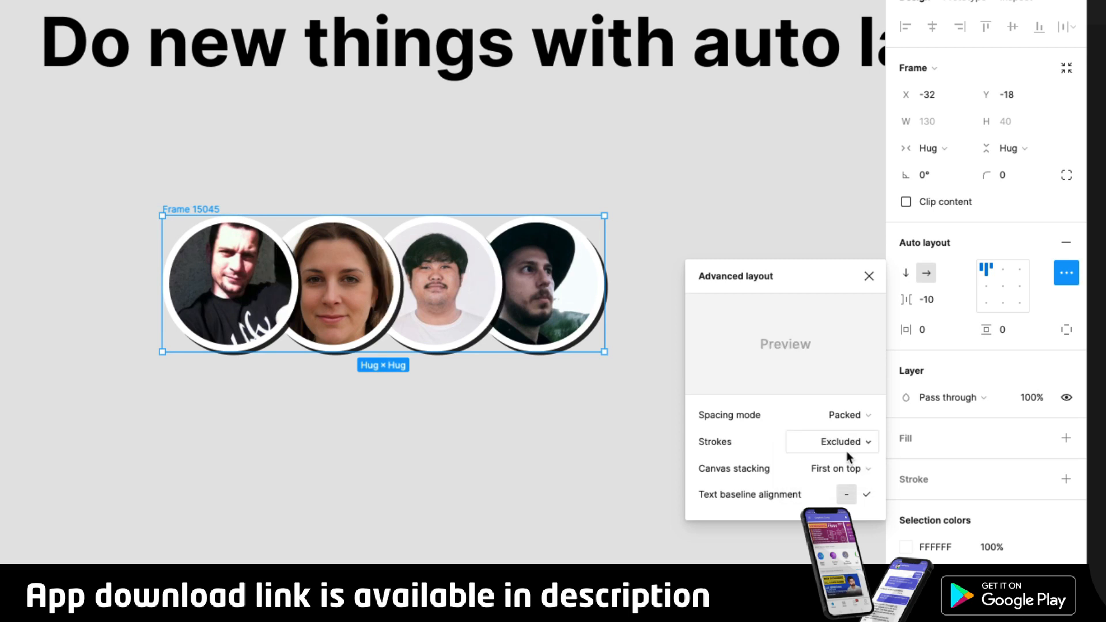
- Switch the profile pictures' canvas stacking to Last on top and back to First on top to compare the overlap order
{"action": "left_click", "coordinate": [846, 451]}
{"action": "left_click", "coordinate": [845, 441]}
{"action": "left_click", "coordinate": [849, 466]}
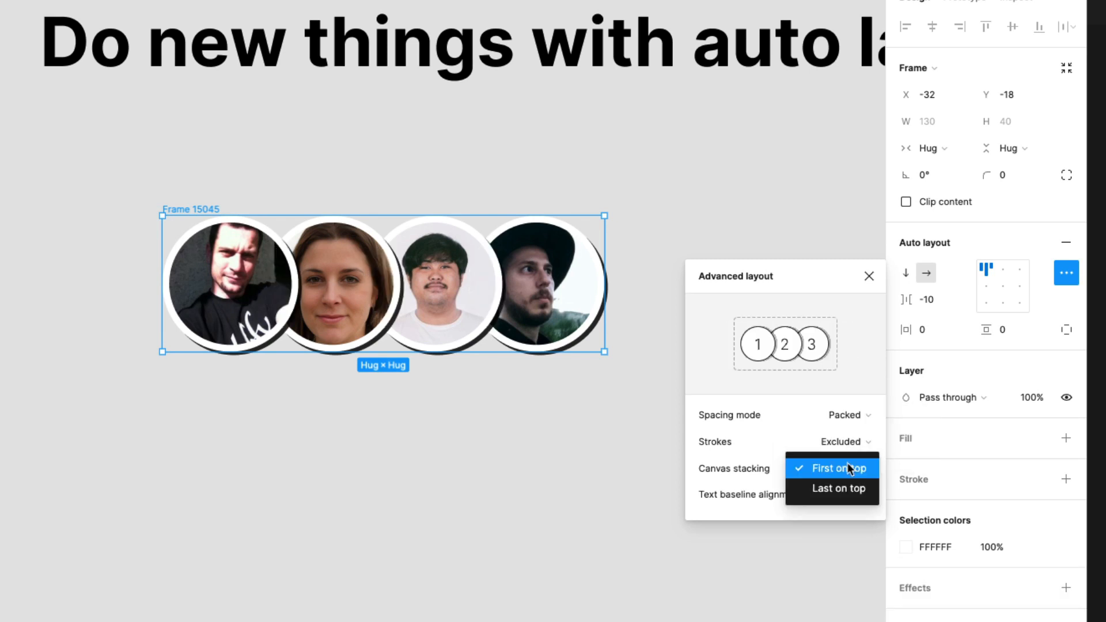
{"action": "left_click", "coordinate": [843, 490]}
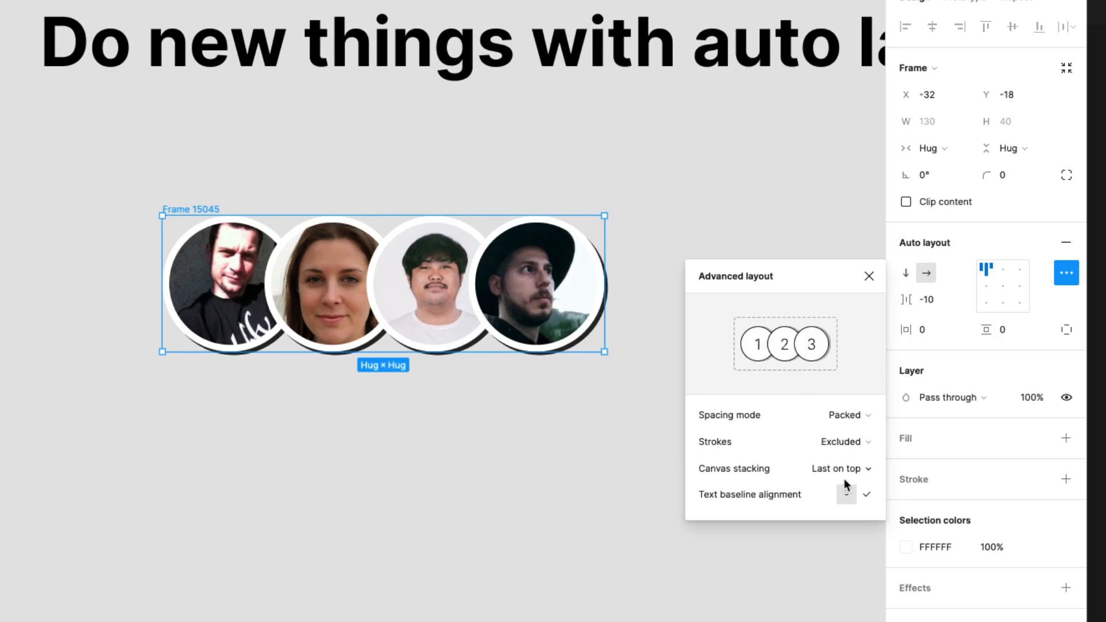
{"action": "left_click", "coordinate": [847, 469]}
{"action": "left_click", "coordinate": [841, 448]}
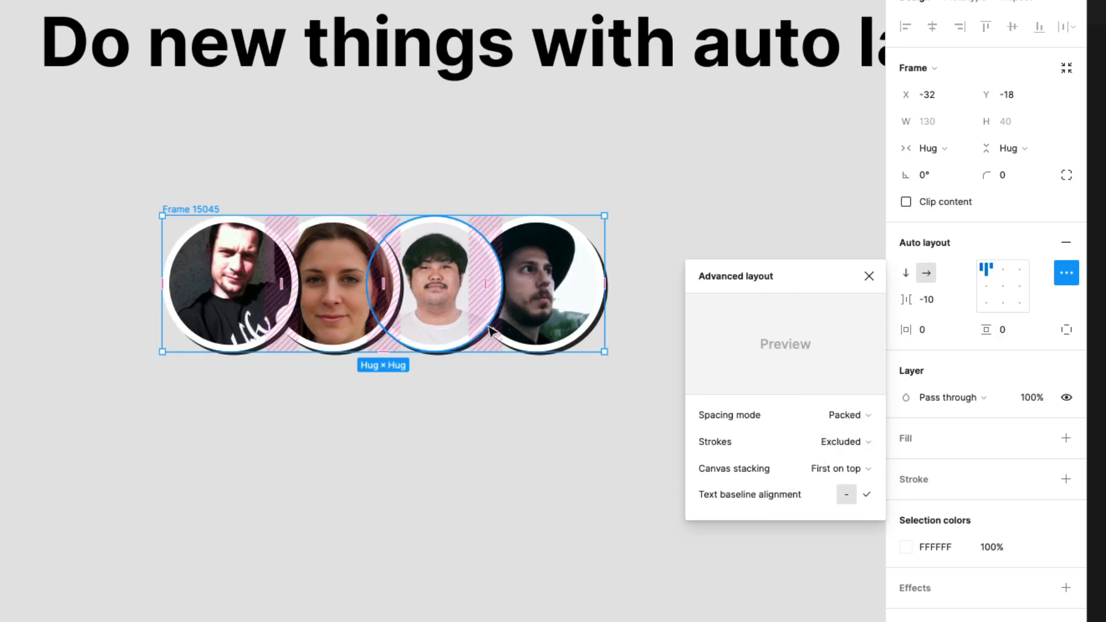
- Move the timer icon closer to the "2 days" text, to about X 211
{"action": "key", "text": "alt"}
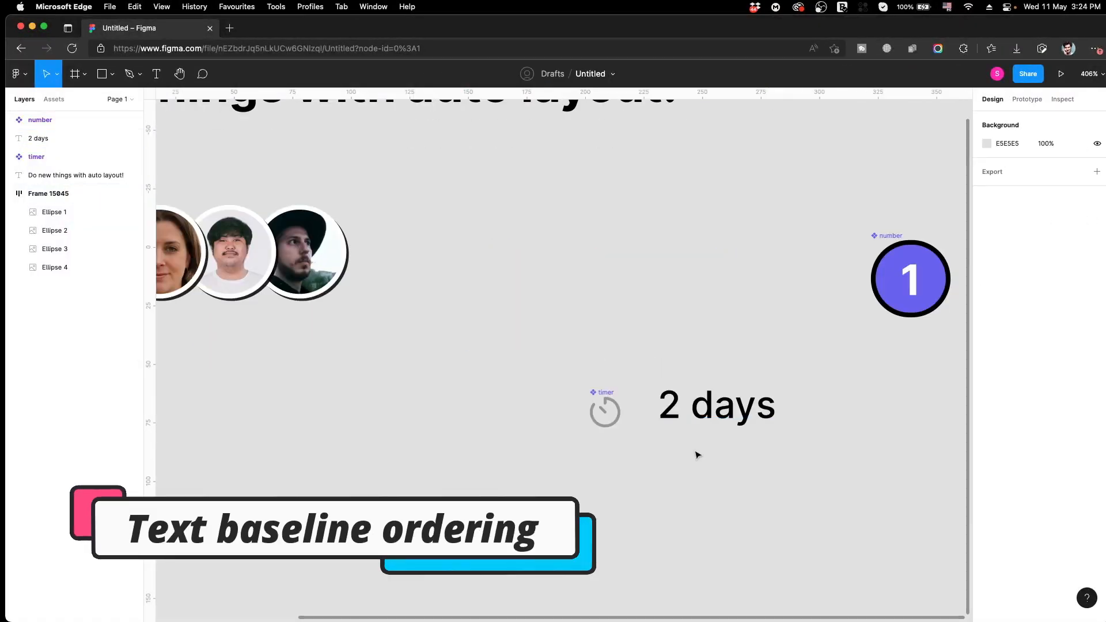
{"action": "scroll", "coordinate": [696, 452], "scroll_direction": "up", "scroll_amount": 5}
{"action": "scroll", "coordinate": [722, 424], "scroll_direction": "up", "scroll_amount": 5}
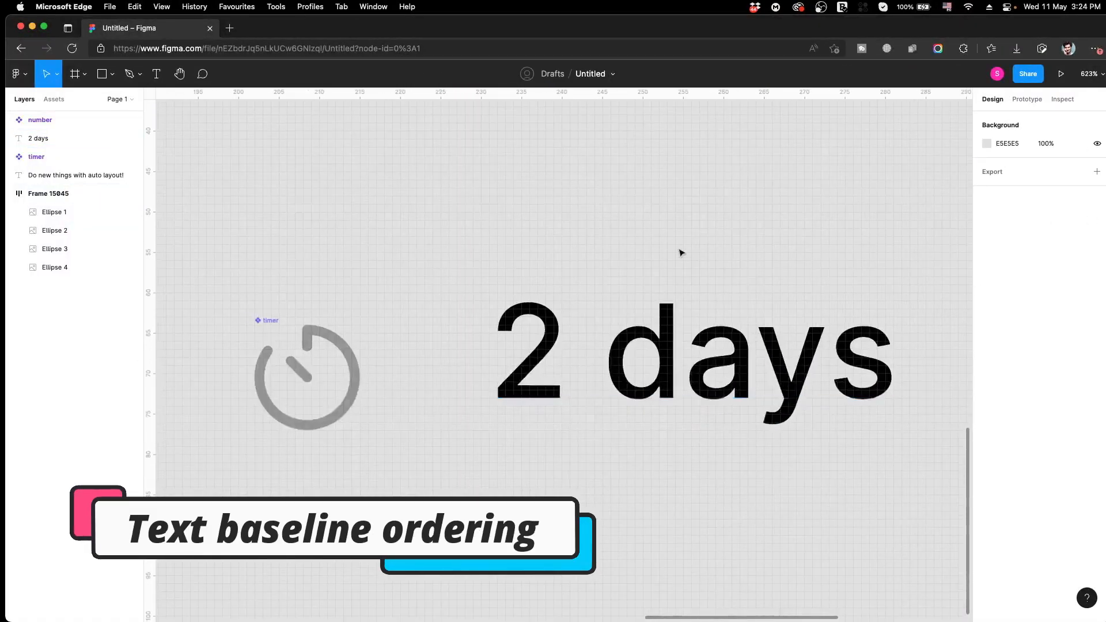
{"action": "scroll", "coordinate": [680, 245], "scroll_direction": "down", "scroll_amount": 2}
{"action": "left_click_drag", "start_coordinate": [356, 302], "coordinate": [416, 301]}
{"action": "left_click", "coordinate": [594, 317]}
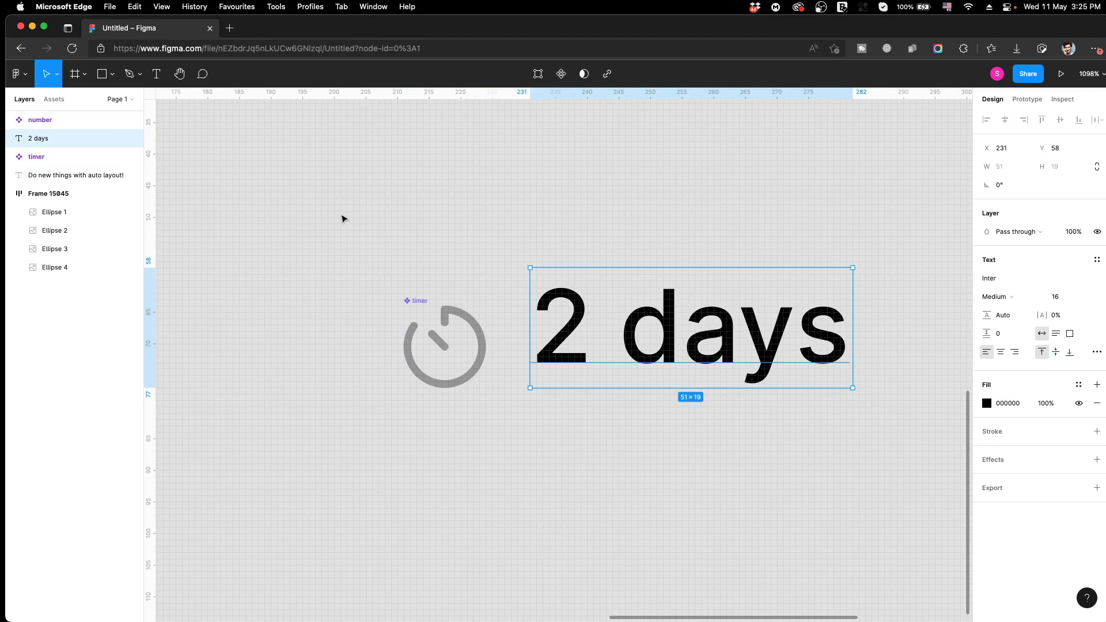
- Combine the timer icon and the "2 days" text in a horizontal auto layout frame with centred alignment
{"action": "left_click_drag", "start_coordinate": [342, 219], "coordinate": [699, 456]}
{"action": "key", "text": "shift+a"}
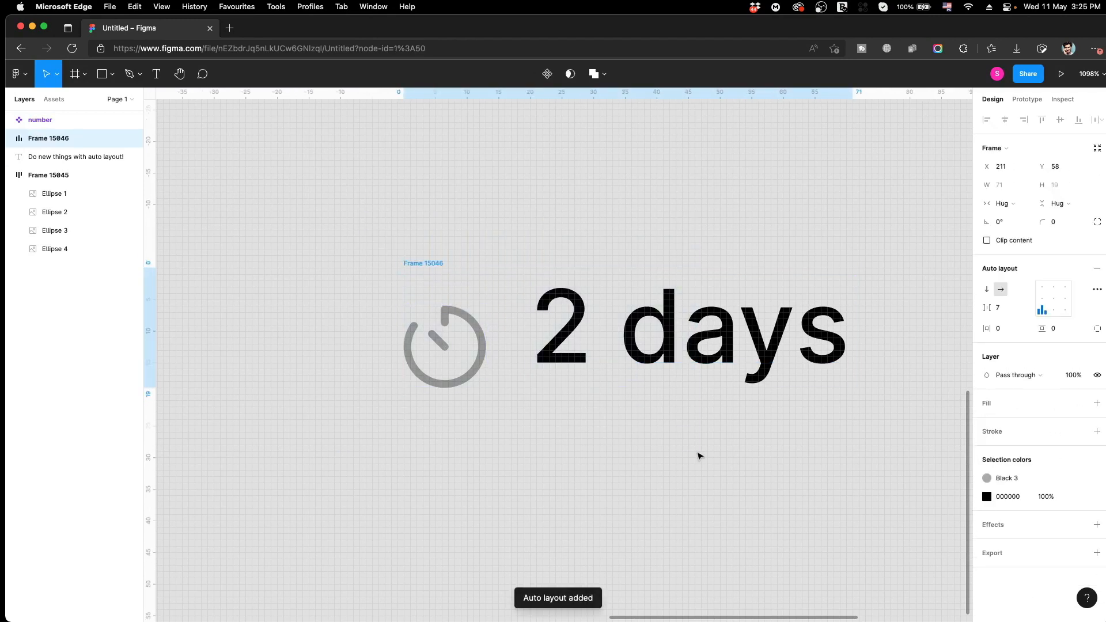
{"action": "left_click", "coordinate": [1050, 300]}
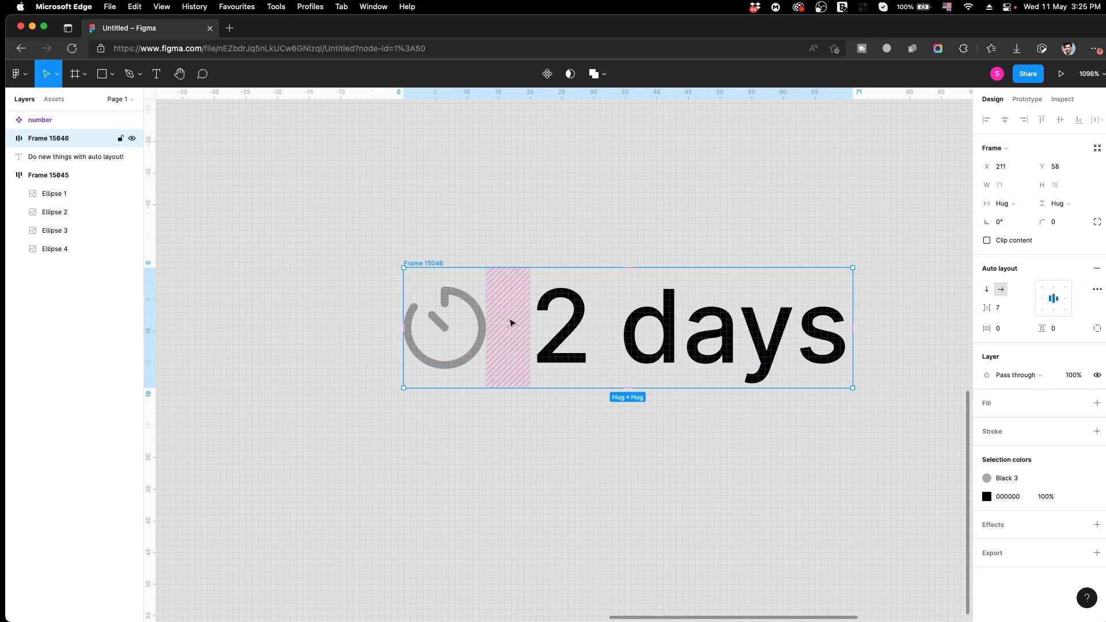
- Add two horizontal ruler guides to the timer frame, one along the top and one along the baseline of "2 days"
{"action": "scroll", "coordinate": [518, 326], "scroll_direction": "up", "scroll_amount": 1}
{"action": "scroll", "coordinate": [540, 337], "scroll_direction": "up", "scroll_amount": 2}
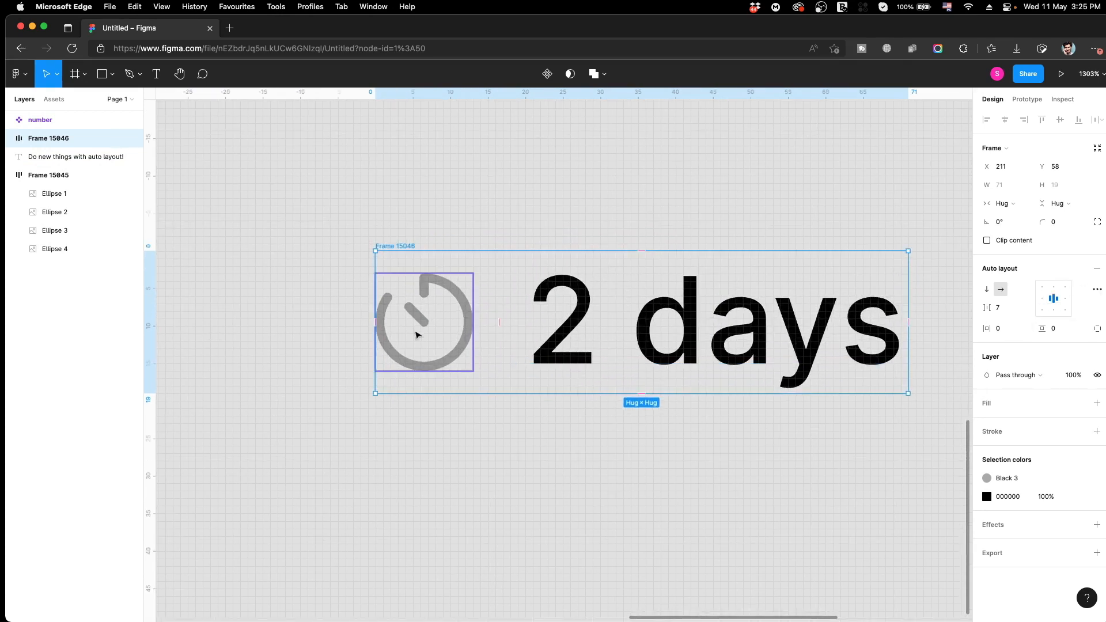
{"action": "left_click_drag", "start_coordinate": [507, 95], "coordinate": [514, 260]}
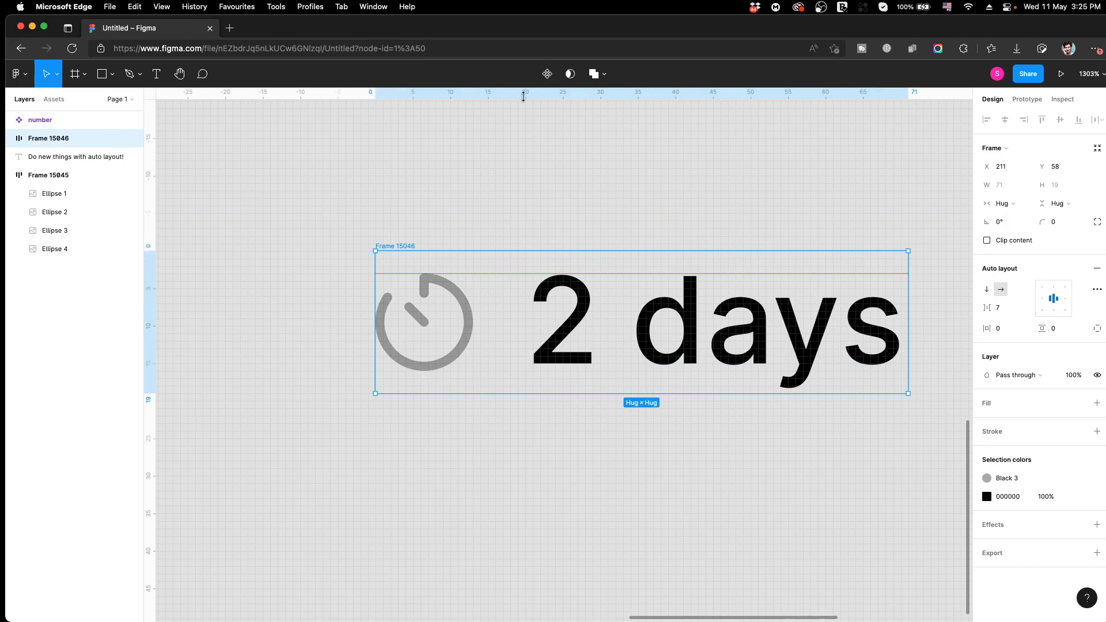
{"action": "left_click_drag", "start_coordinate": [523, 97], "coordinate": [547, 365]}
- Enable text baseline alignment for the timer frame in the advanced layout settings, then deselect the frame
{"action": "left_click", "coordinate": [1097, 290]}
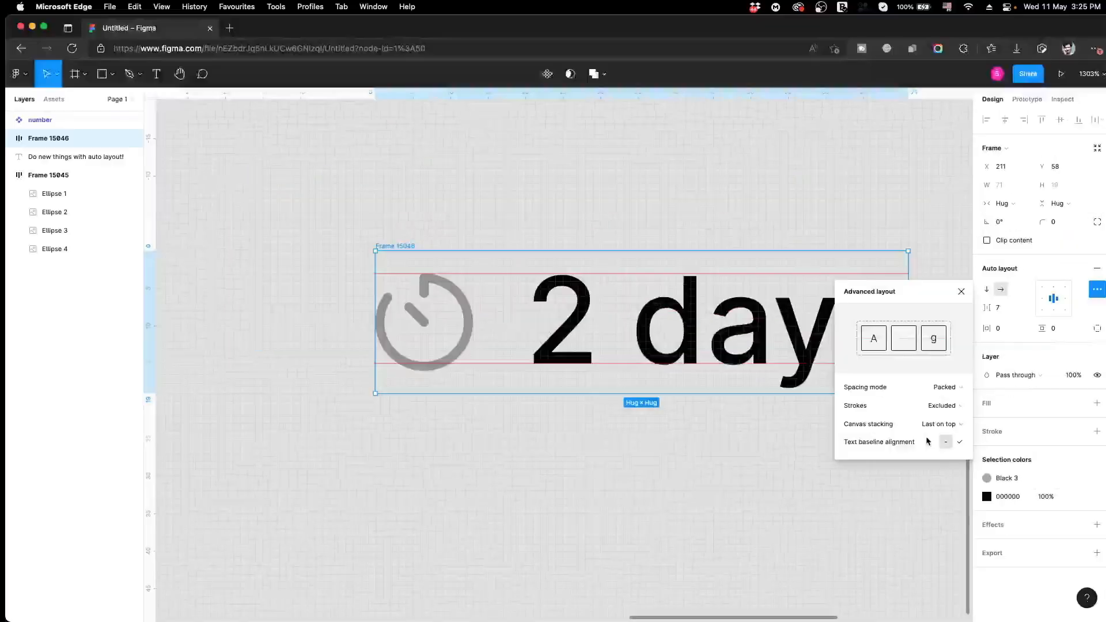
{"action": "left_click", "coordinate": [961, 442]}
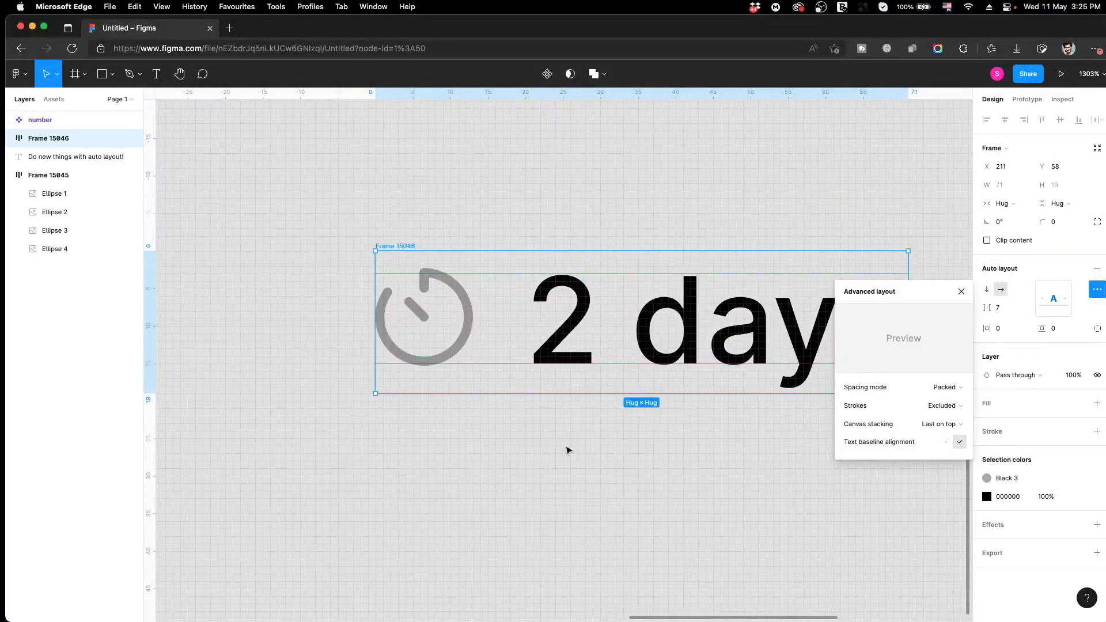
{"action": "left_click", "coordinate": [602, 496]}
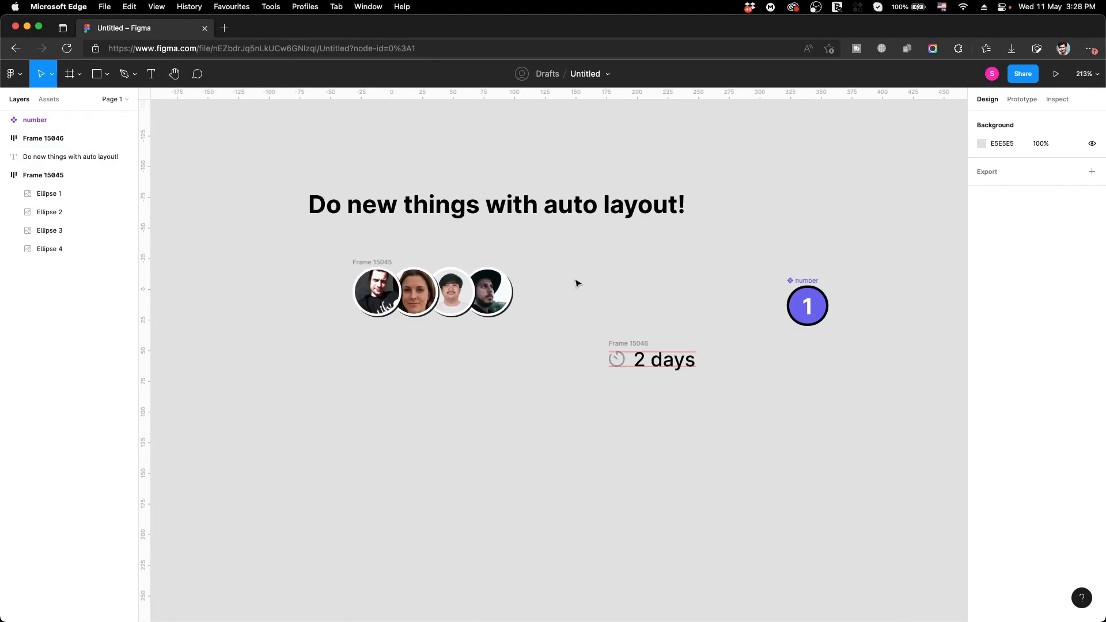
- Move the profile pictures frame to X -68, Y -10 below the heading, place the timer frame beside it, and select both frames
{"action": "left_click_drag", "start_coordinate": [357, 263], "coordinate": [312, 274]}
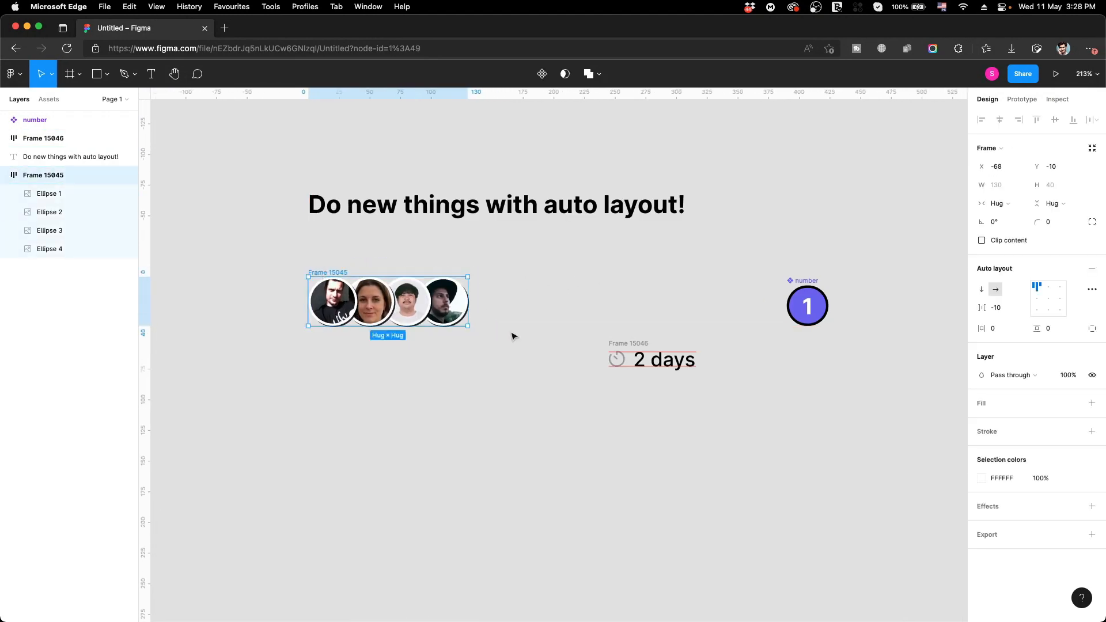
{"action": "left_click_drag", "start_coordinate": [641, 349], "coordinate": [541, 295]}
{"action": "left_click_drag", "start_coordinate": [244, 268], "coordinate": [705, 399]}
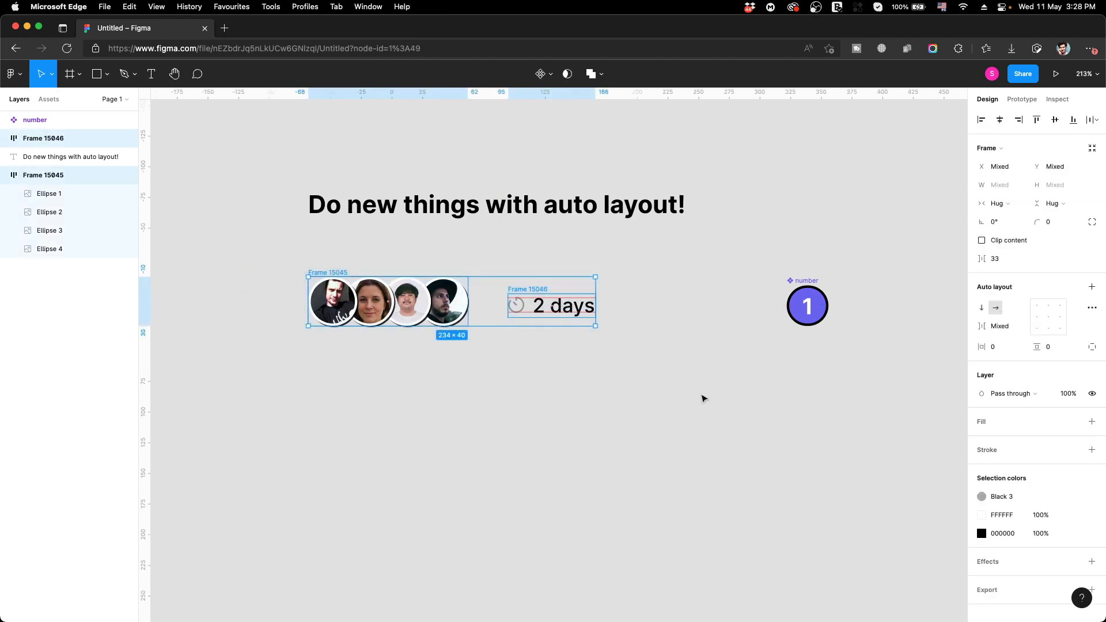
- Combine the avatars and timer frames in a vertically centred horizontal auto layout, and stack it with the heading in a vertical auto layout
{"action": "key", "text": "shift+a"}
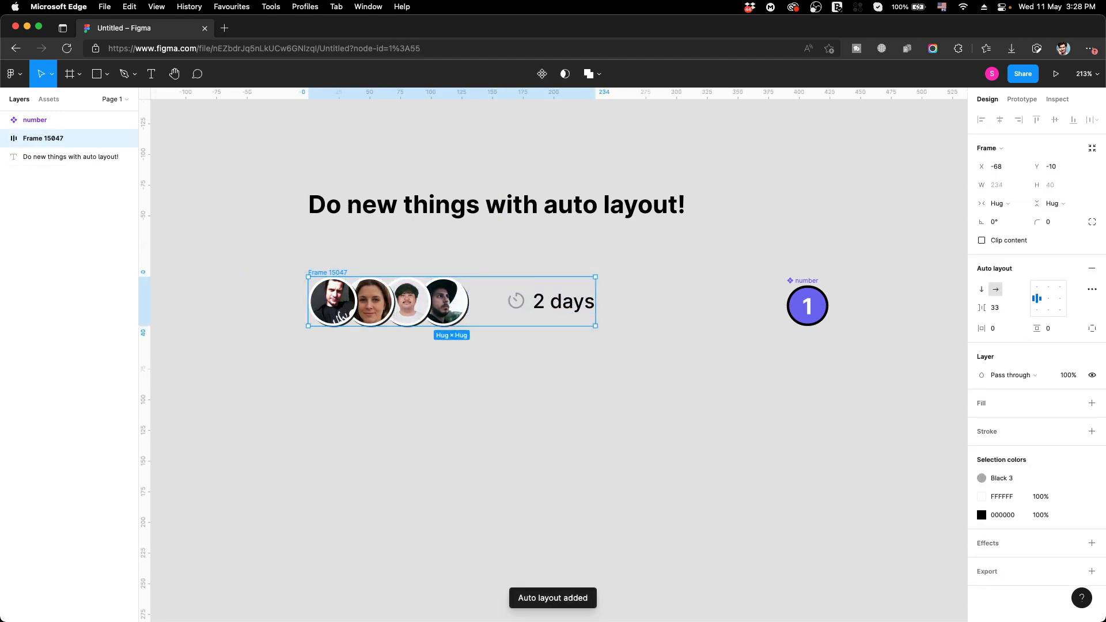
{"action": "left_click", "coordinate": [1046, 300]}
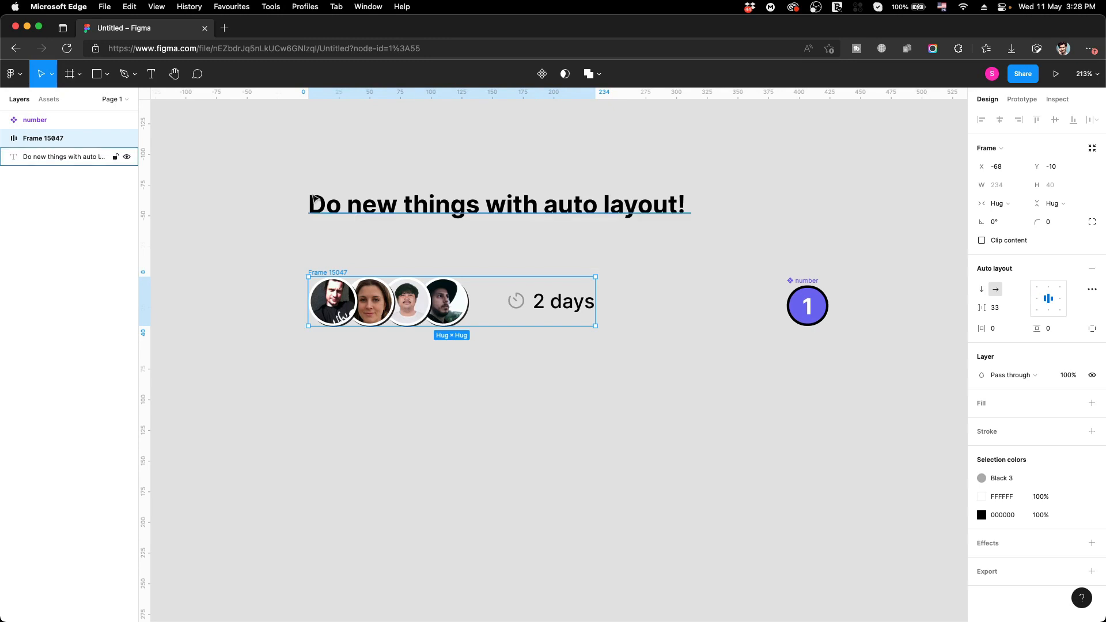
{"action": "left_click", "coordinate": [323, 206], "text": "shift"}
{"action": "key", "text": "shift+a"}
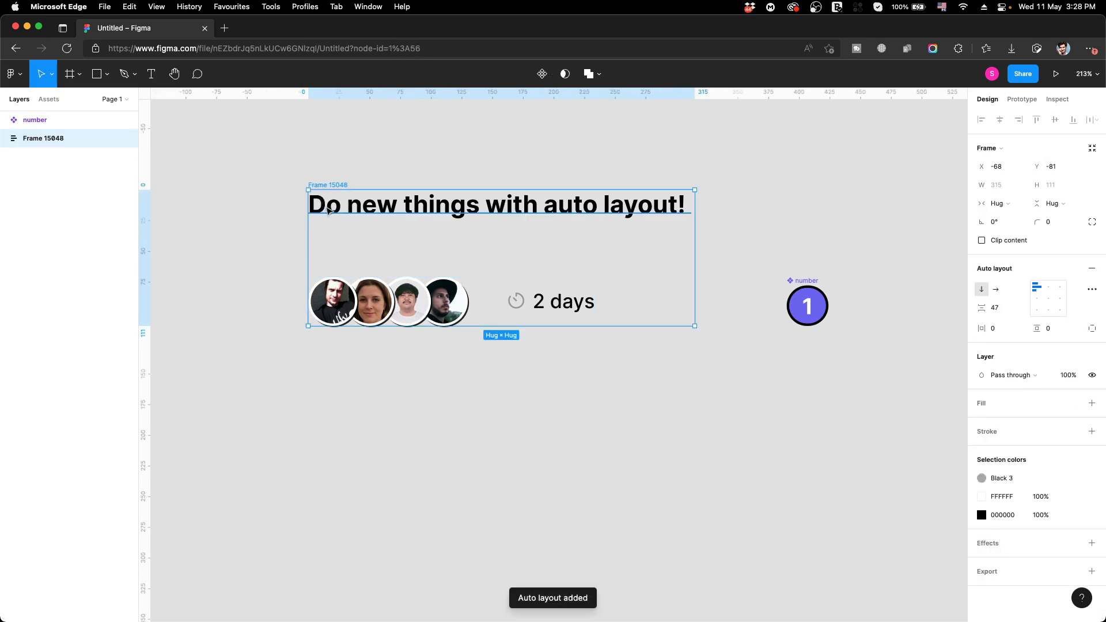
- Add an FFFFFF fill to the new card frame and move it to X -60, Y -63
{"action": "scroll", "coordinate": [417, 269], "scroll_direction": "down", "scroll_amount": 2}
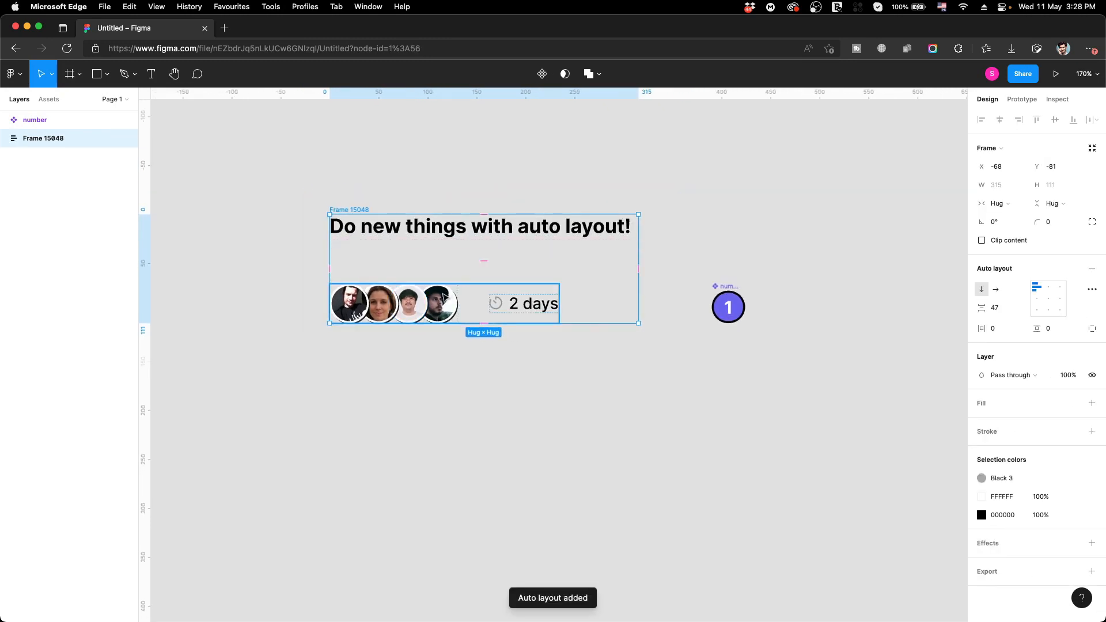
{"action": "mouse_move", "coordinate": [356, 211]}
{"action": "left_mouse_down"}
{"action": "mouse_move", "coordinate": [369, 196]}
{"action": "mouse_move", "coordinate": [355, 202]}
{"action": "left_mouse_up"}
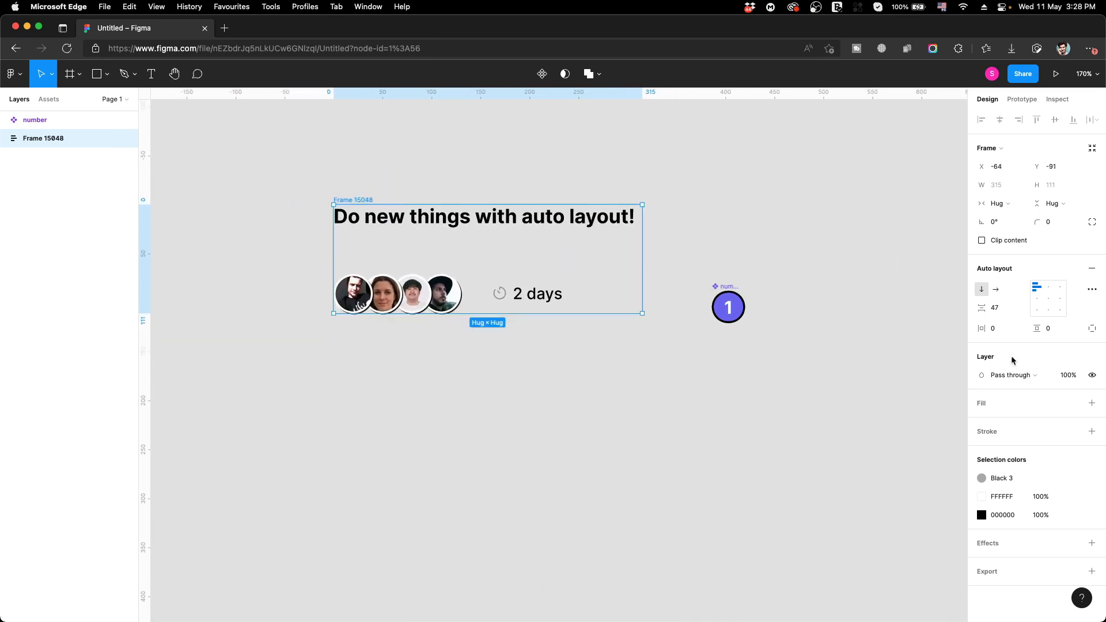
{"action": "left_click", "coordinate": [978, 405]}
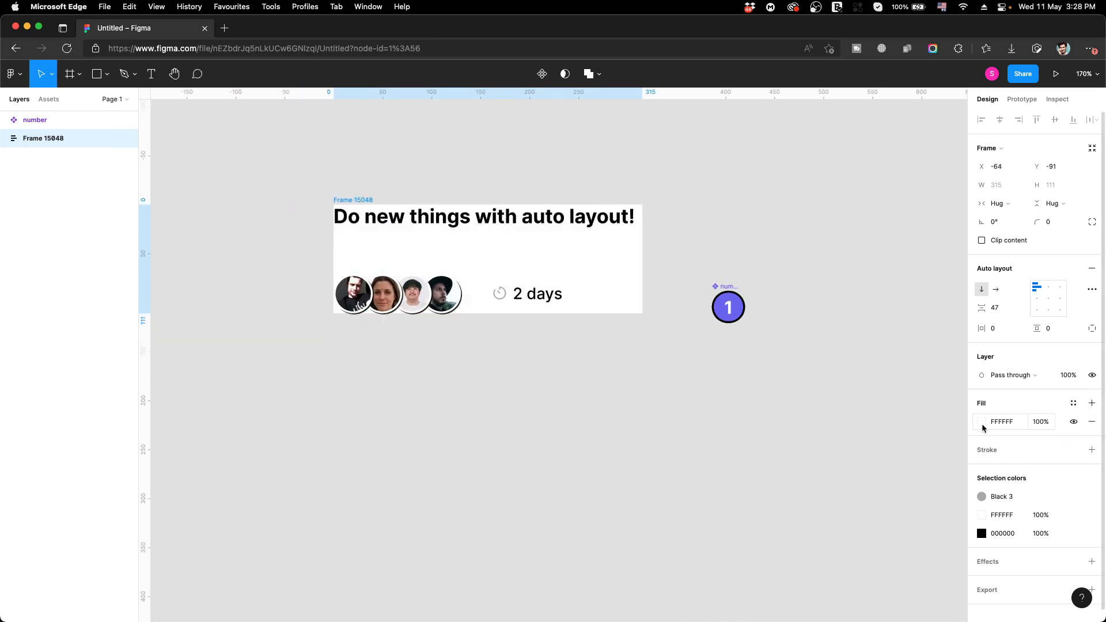
{"action": "left_click", "coordinate": [983, 425]}
{"action": "left_click", "coordinate": [988, 422]}
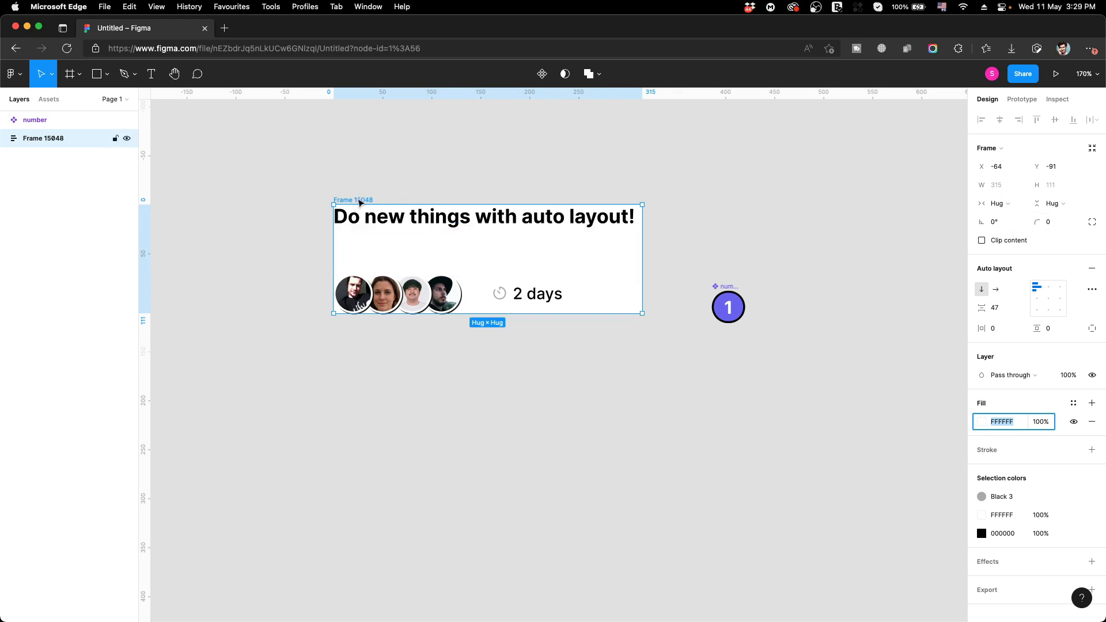
{"action": "mouse_move", "coordinate": [359, 201]}
{"action": "left_mouse_down"}
{"action": "mouse_move", "coordinate": [425, 188]}
{"action": "mouse_move", "coordinate": [364, 211]}
{"action": "left_mouse_up"}
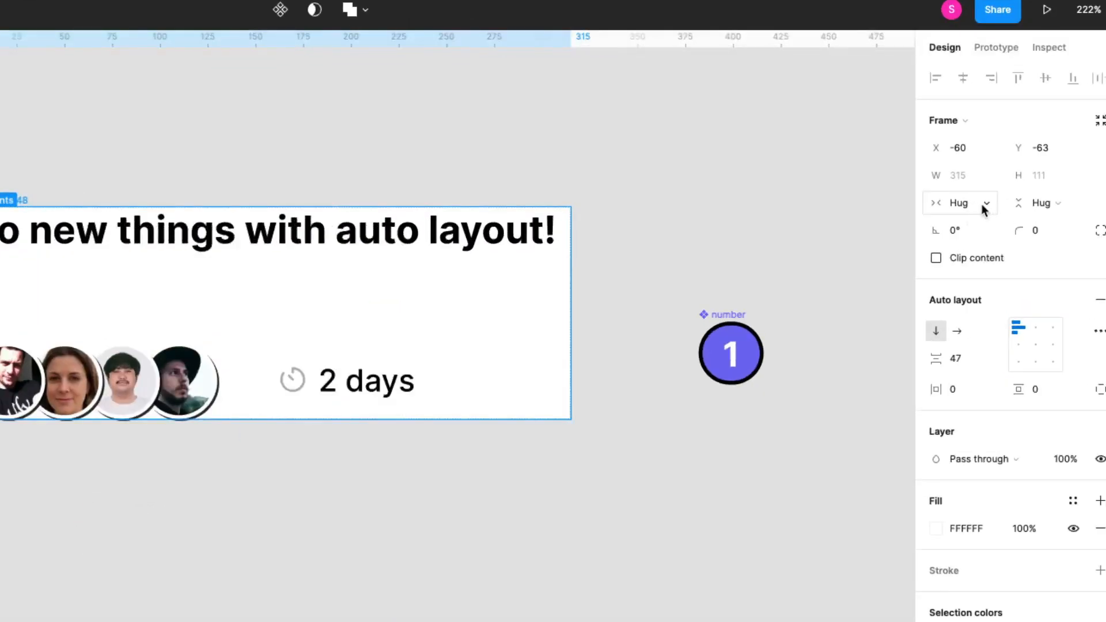
- Keep the card frame's width and height on Hug contents, and set the heading's width to Fill container
{"action": "left_click", "coordinate": [986, 205]}
{"action": "left_click", "coordinate": [1089, 202]}
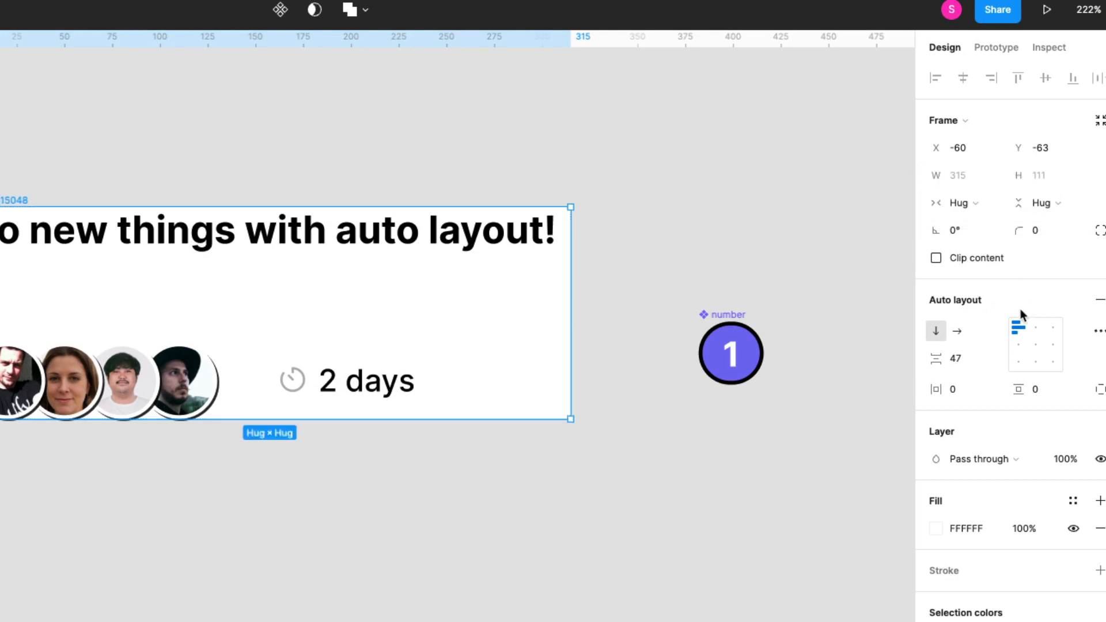
{"action": "left_click", "coordinate": [1074, 205]}
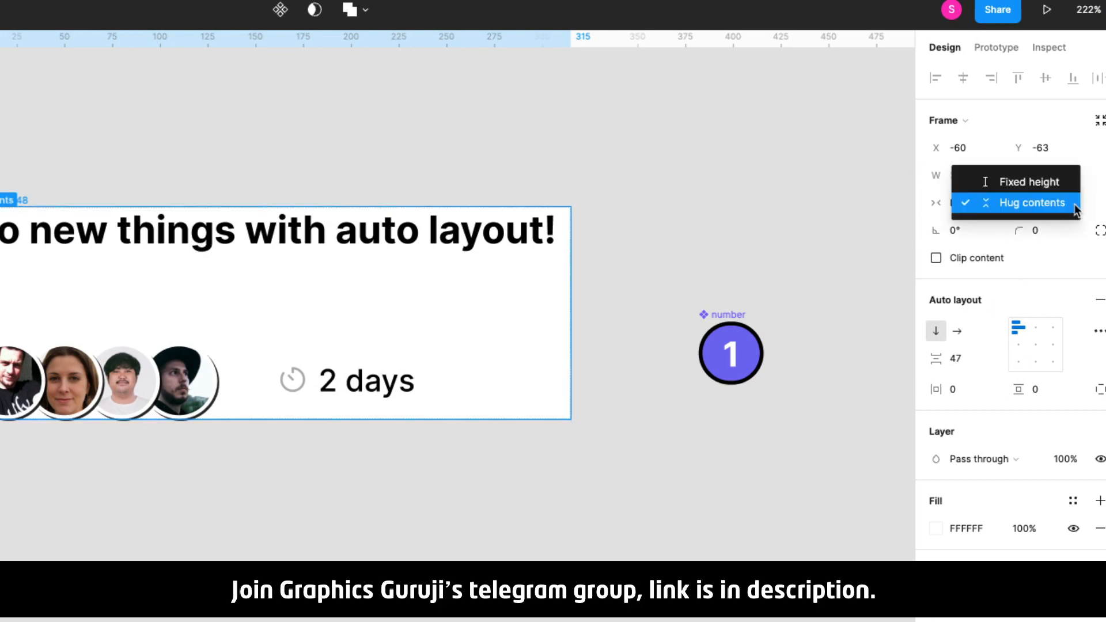
{"action": "left_click", "coordinate": [1073, 203]}
{"action": "left_click", "coordinate": [406, 249]}
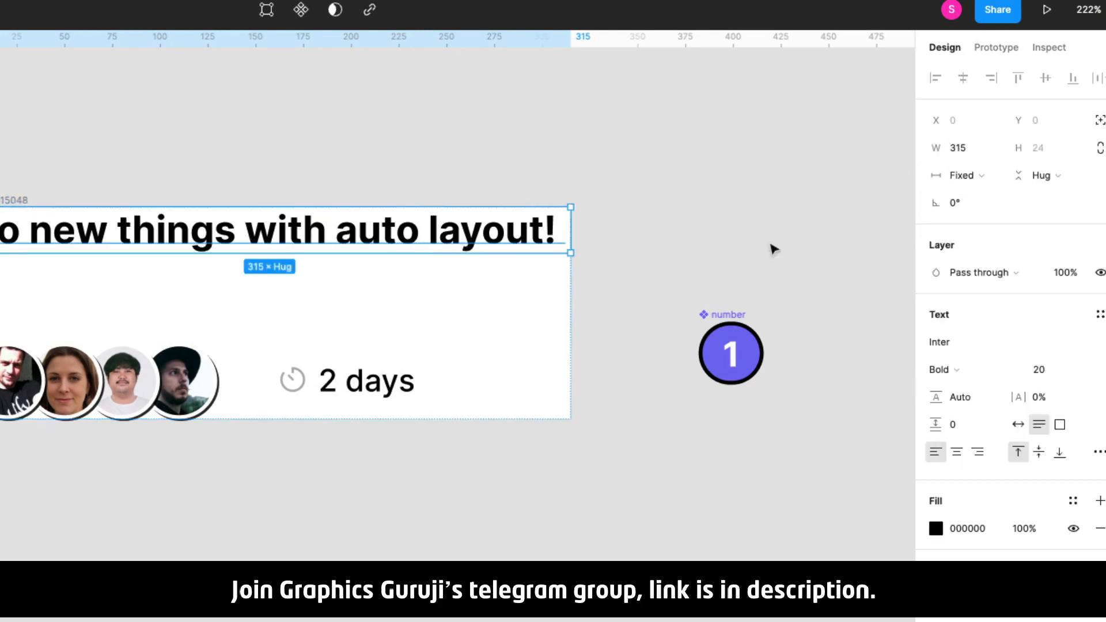
{"action": "left_click", "coordinate": [983, 176]}
{"action": "left_click", "coordinate": [983, 211]}
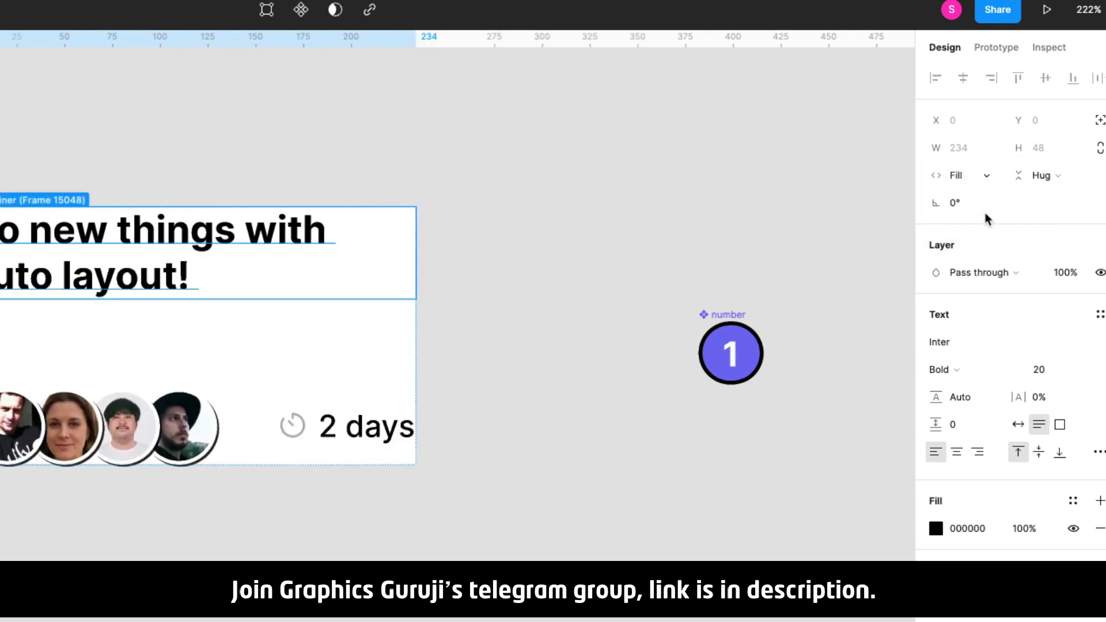
{"action": "left_click", "coordinate": [692, 247]}
- Select the whole card frame and move it to X -59, Y -59
{"action": "scroll", "coordinate": [721, 248], "scroll_direction": "down", "scroll_amount": 3}
{"action": "left_click", "coordinate": [452, 309]}
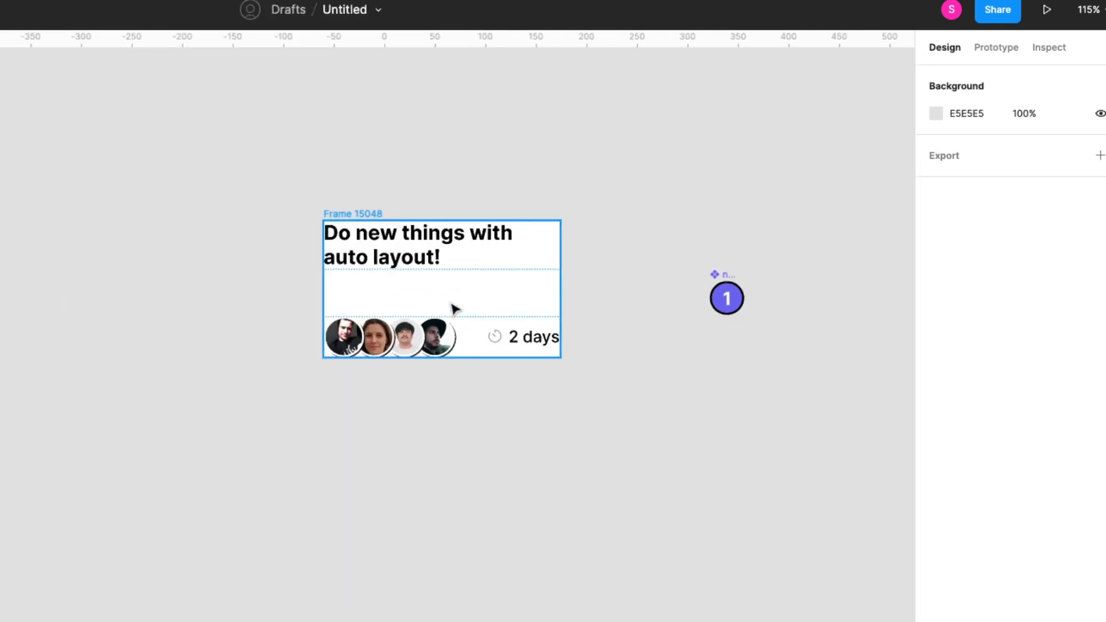
{"action": "scroll", "coordinate": [452, 306], "scroll_direction": "up", "scroll_amount": 2}
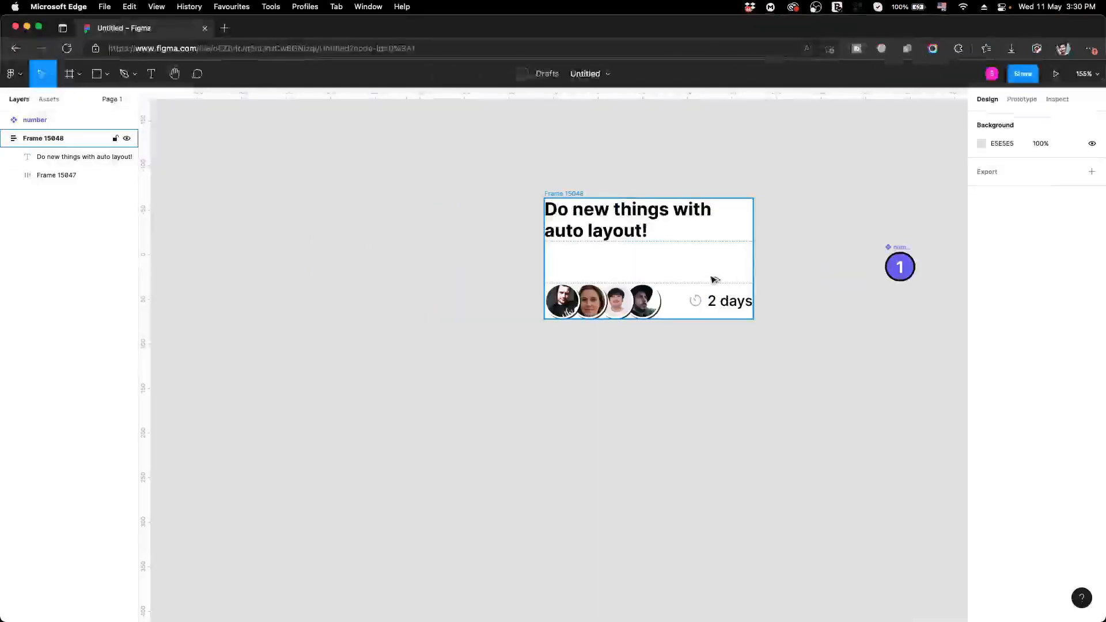
{"action": "left_click", "coordinate": [568, 202]}
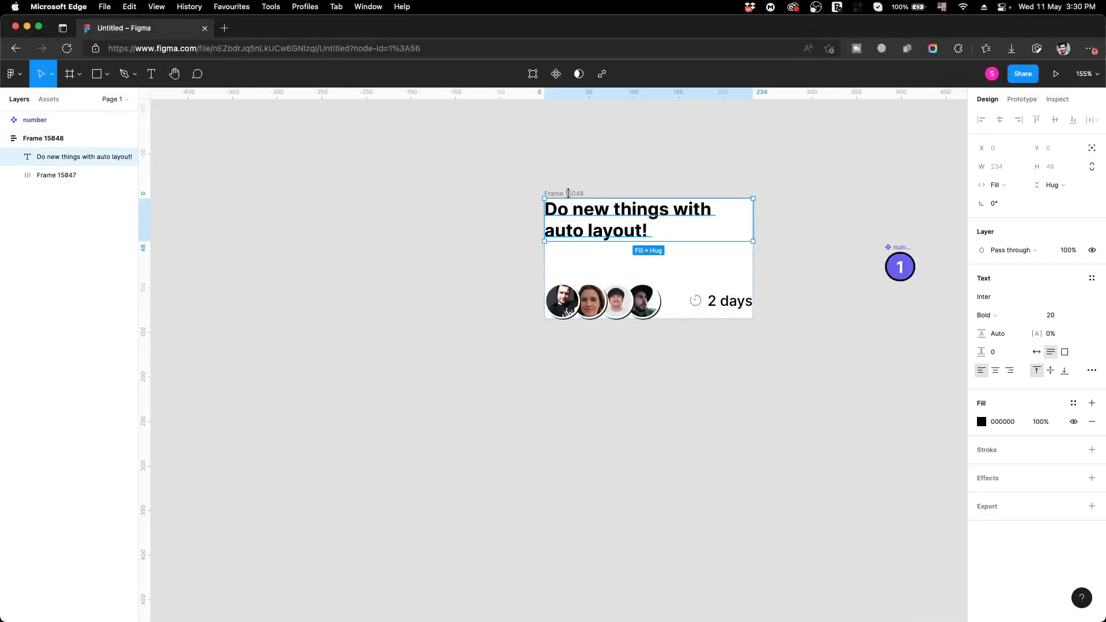
{"action": "key", "text": "Escape"}
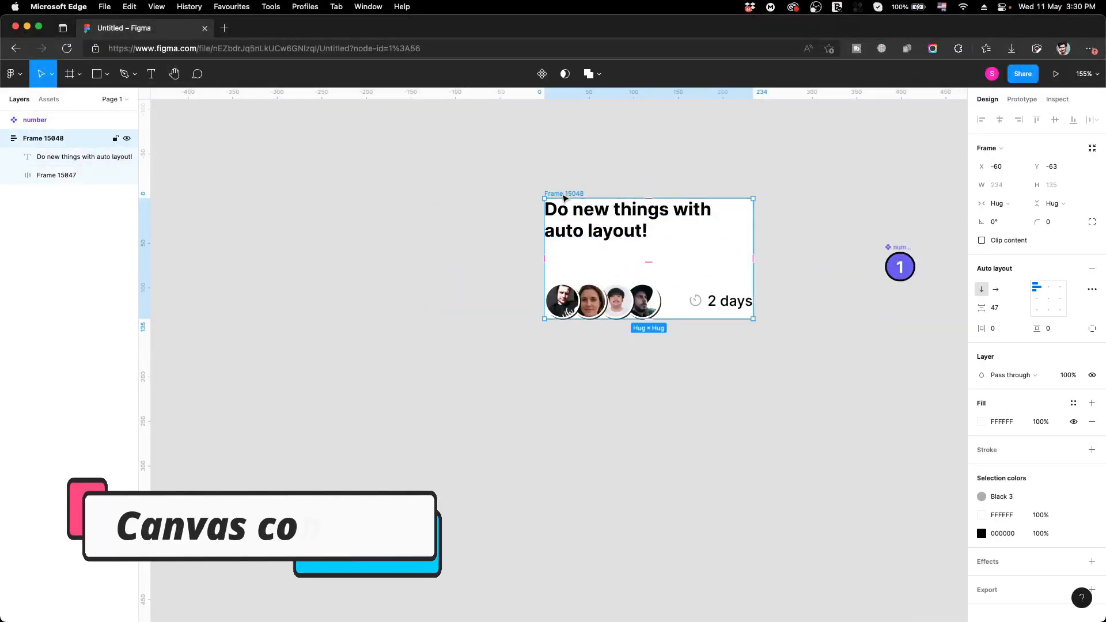
{"action": "left_click_drag", "start_coordinate": [791, 202], "coordinate": [721, 201]}
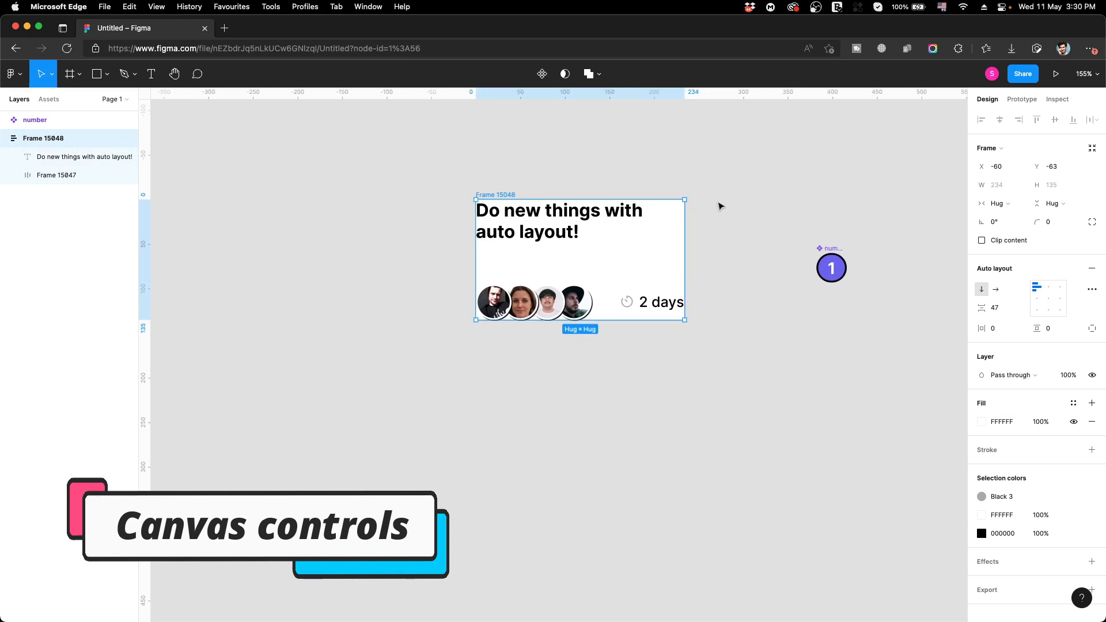
{"action": "mouse_move", "coordinate": [489, 197]}
{"action": "left_mouse_down"}
{"action": "mouse_move", "coordinate": [501, 208]}
{"action": "mouse_move", "coordinate": [487, 205]}
{"action": "left_mouse_up"}
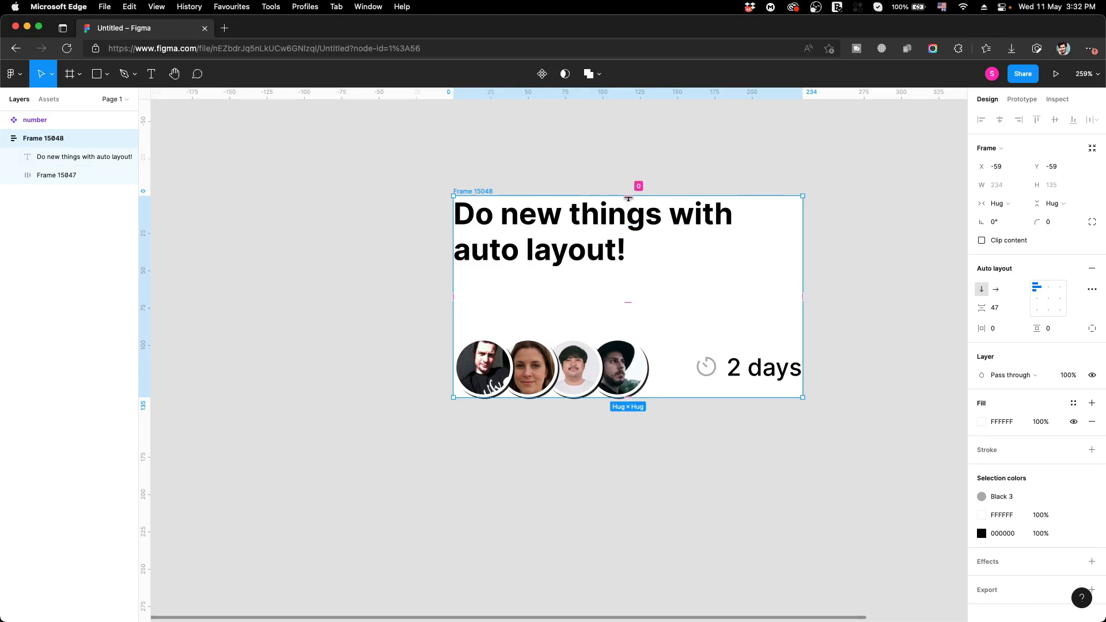
- Try a top padding of 32 on the card frame using the on-canvas controls, and undo it
{"action": "mouse_move", "coordinate": [628, 198]}
{"action": "left_mouse_down"}
{"action": "mouse_move", "coordinate": [638, 253]}
{"action": "mouse_move", "coordinate": [619, 204]}
{"action": "mouse_move", "coordinate": [632, 218]}
{"action": "mouse_move", "coordinate": [630, 189]}
{"action": "left_mouse_up"}
{"action": "left_click", "coordinate": [630, 199]}
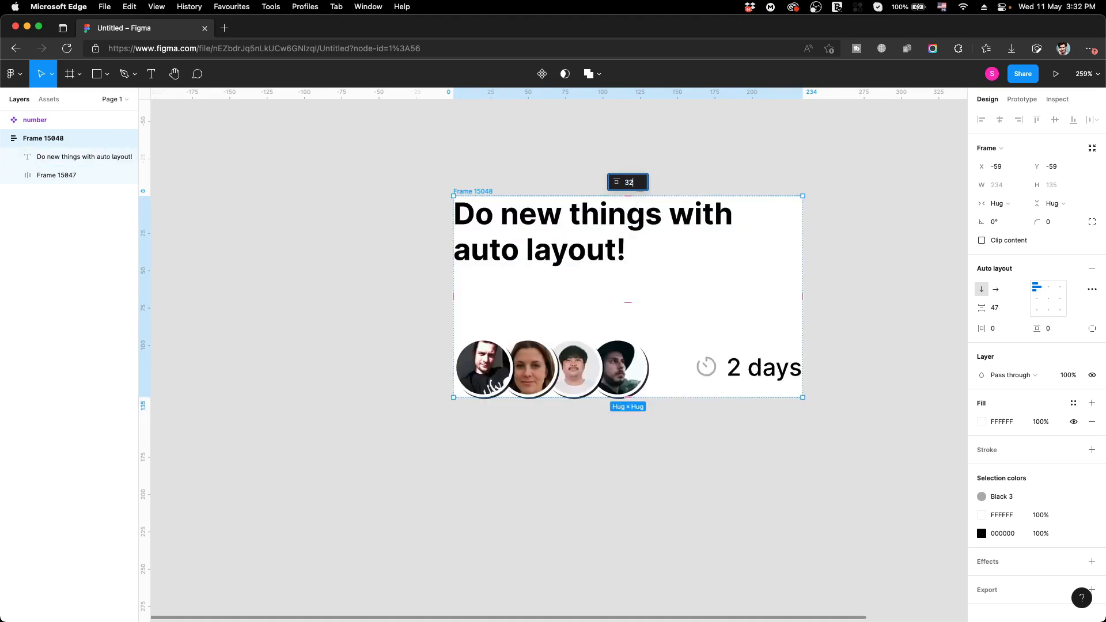
{"action": "key", "text": "Return"}
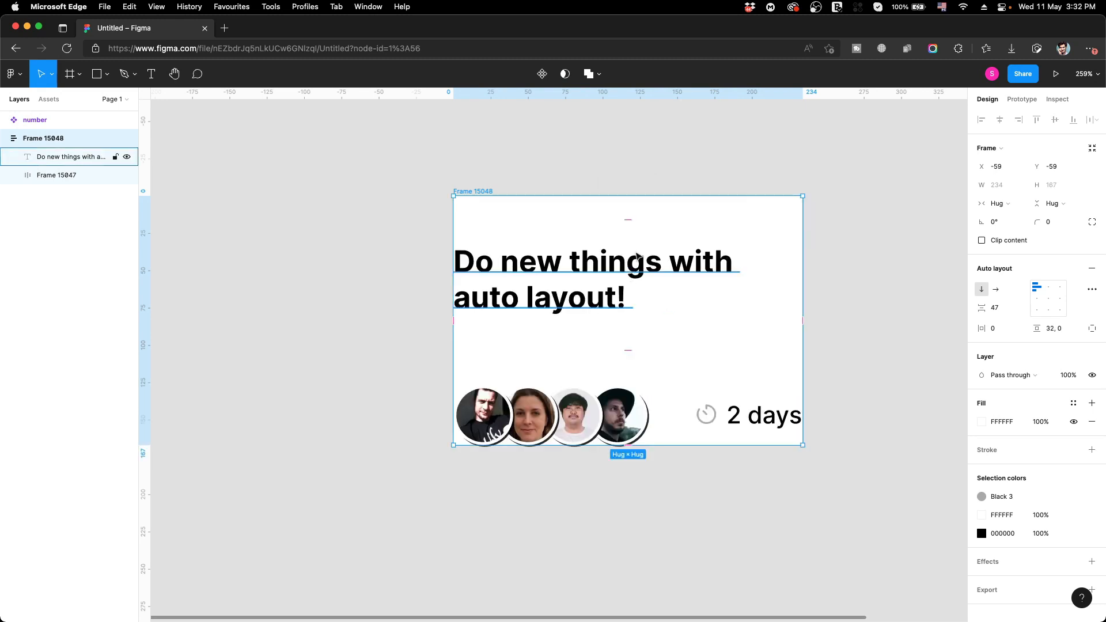
{"action": "key", "text": "super+z"}
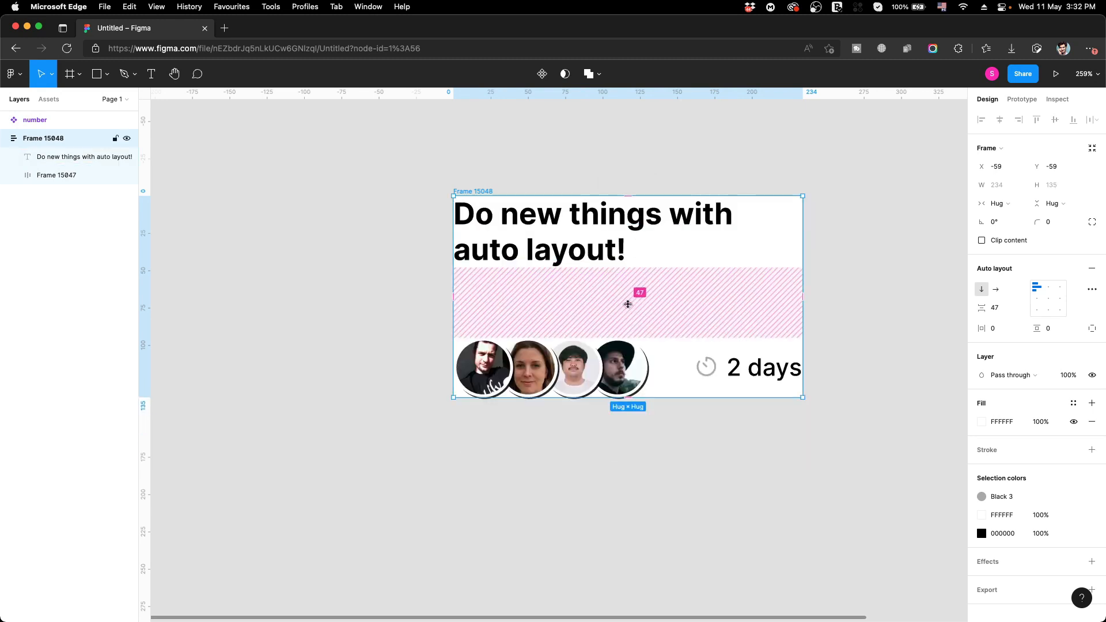
- Set the vertical spacing between the heading and the avatars row to 45 directly on the canvas
{"action": "mouse_move", "coordinate": [628, 301]}
{"action": "left_mouse_down"}
{"action": "mouse_move", "coordinate": [627, 313]}
{"action": "mouse_move", "coordinate": [632, 297]}
{"action": "left_mouse_up"}
{"action": "key", "text": "super+z"}
{"action": "left_click", "coordinate": [630, 300]}
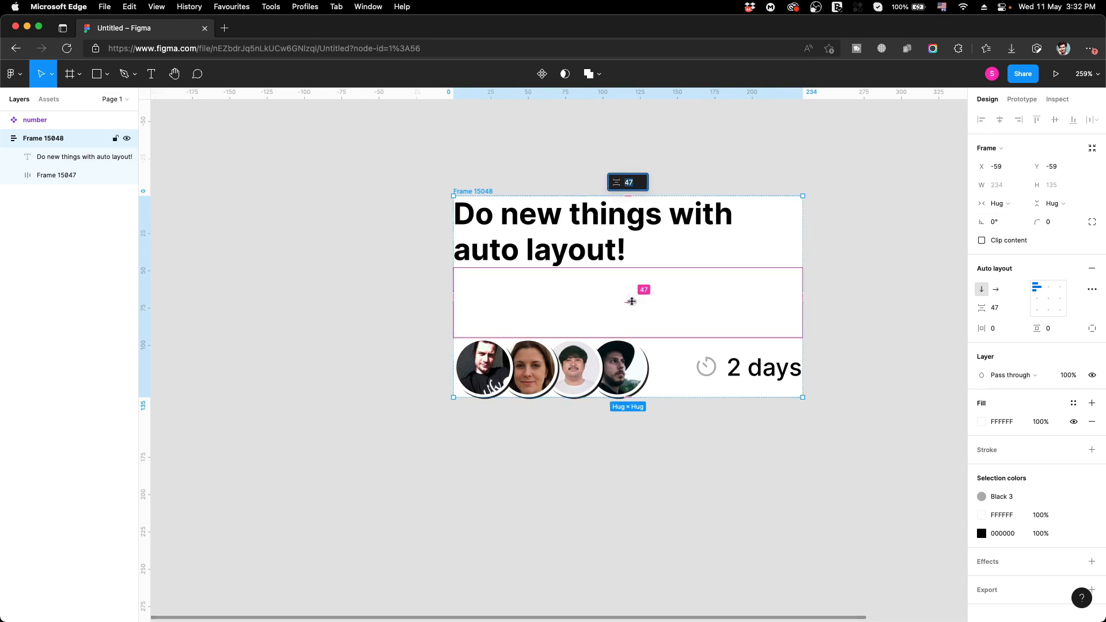
{"action": "type", "text": "45"}
{"action": "key", "text": "Return"}
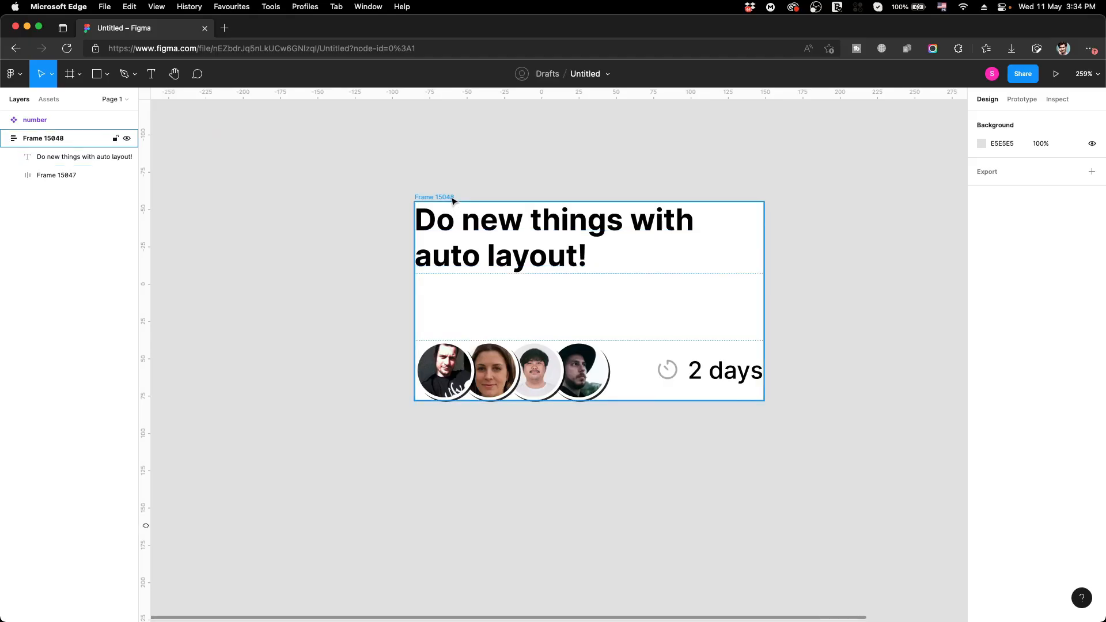
- Move the card frame to X -28, Y -51, leaving its name as it is
{"action": "left_click_drag", "start_coordinate": [454, 201], "coordinate": [465, 205]}
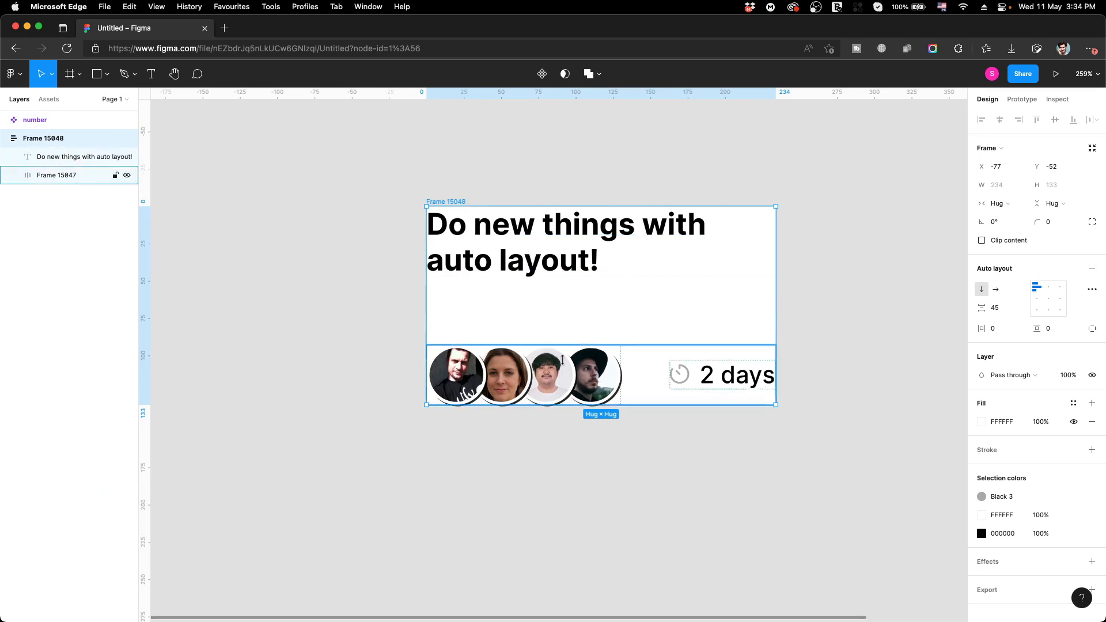
{"action": "double_click", "coordinate": [455, 203]}
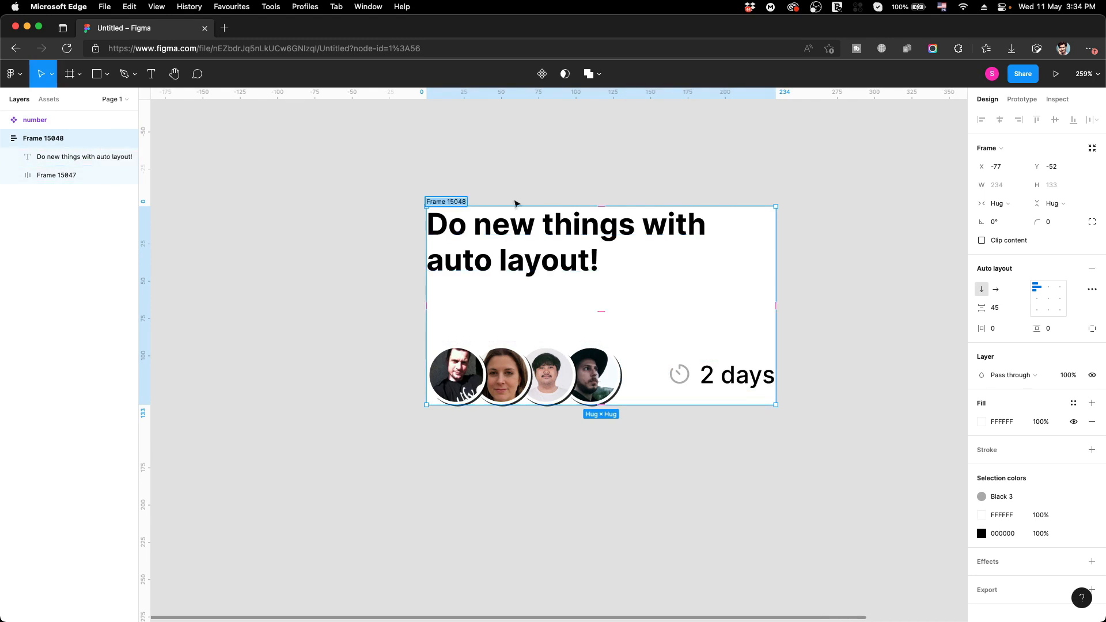
{"action": "left_click", "coordinate": [793, 467]}
{"action": "left_click_drag", "start_coordinate": [455, 203], "coordinate": [528, 206]}
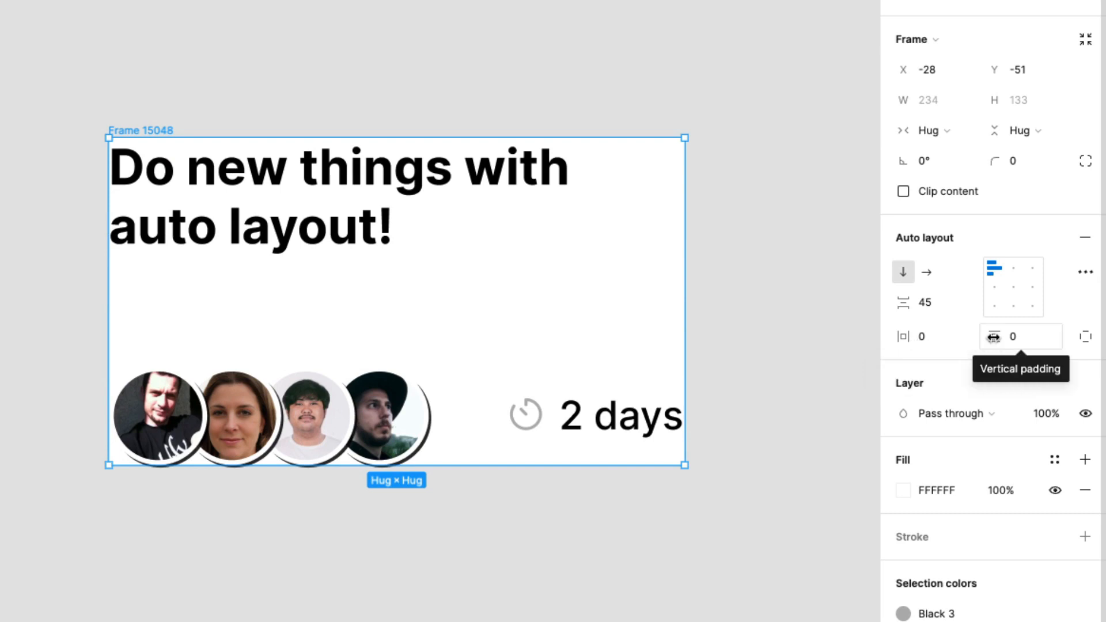
- Try out horizontal and vertical padding adjustments on the card frame, and set its item spacing to 43
{"action": "mouse_move", "coordinate": [903, 336]}
{"action": "left_mouse_down"}
{"action": "mouse_move", "coordinate": [973, 338]}
{"action": "mouse_move", "coordinate": [884, 338]}
{"action": "left_mouse_up"}
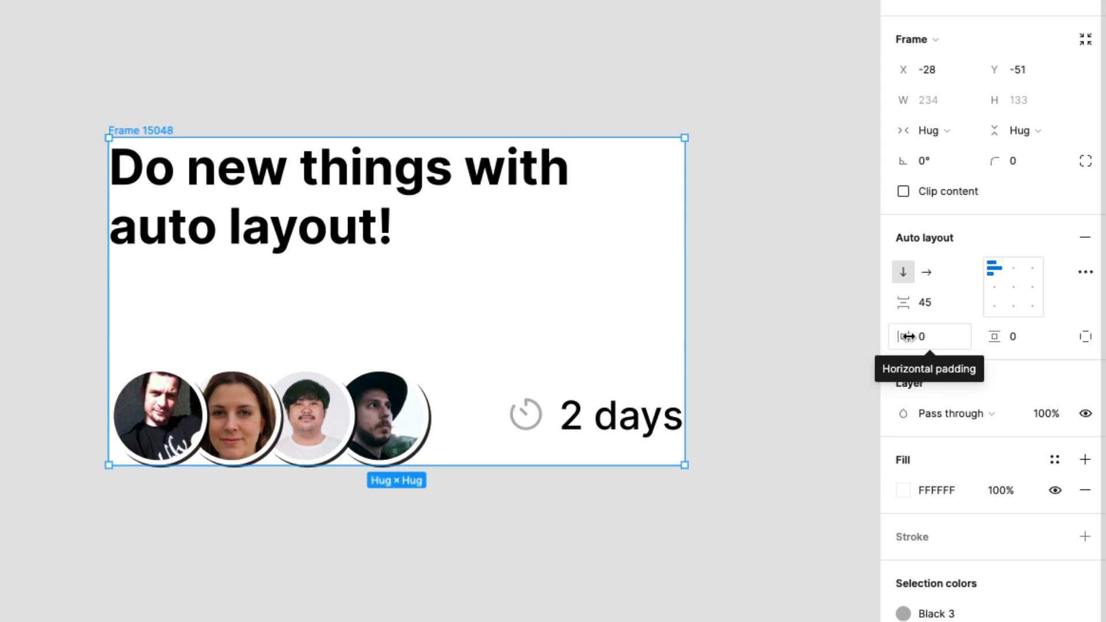
{"action": "mouse_move", "coordinate": [994, 336]}
{"action": "left_mouse_down"}
{"action": "mouse_move", "coordinate": [1039, 338]}
{"action": "mouse_move", "coordinate": [994, 337]}
{"action": "left_mouse_up"}
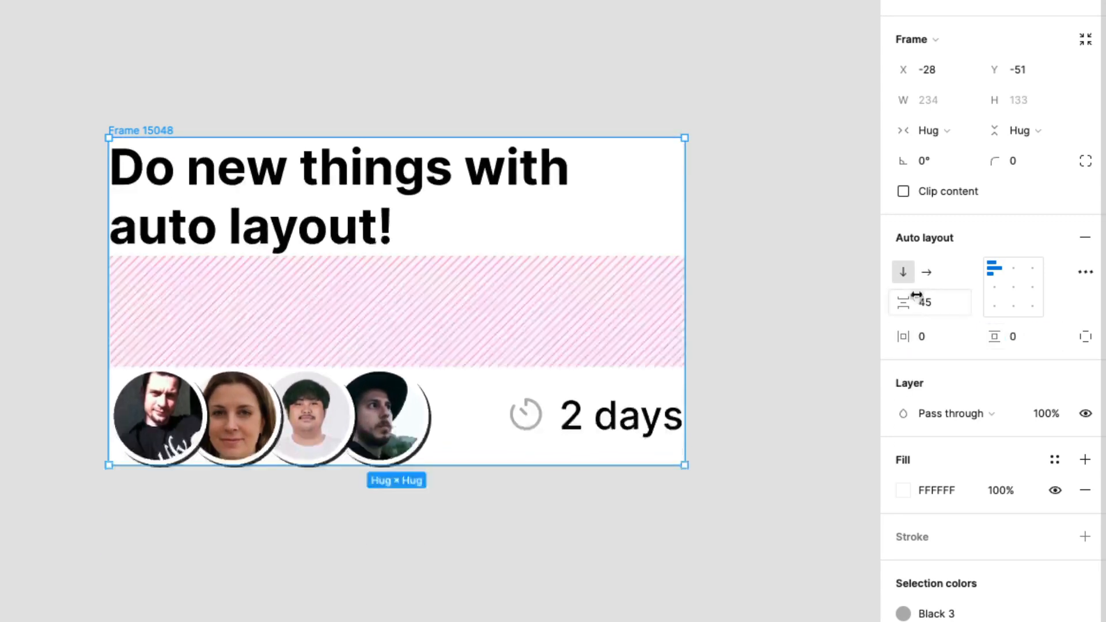
{"action": "left_click_drag", "start_coordinate": [917, 295], "coordinate": [910, 297]}
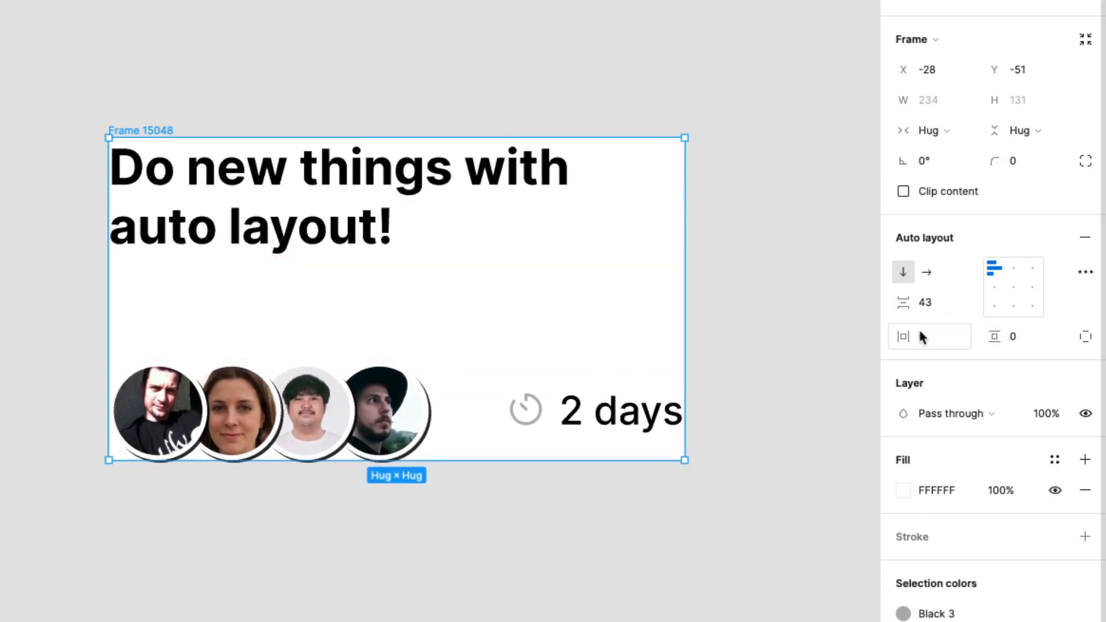
- Set all paddings of the card frame to 32 in a single entry
{"action": "left_click", "coordinate": [933, 340]}
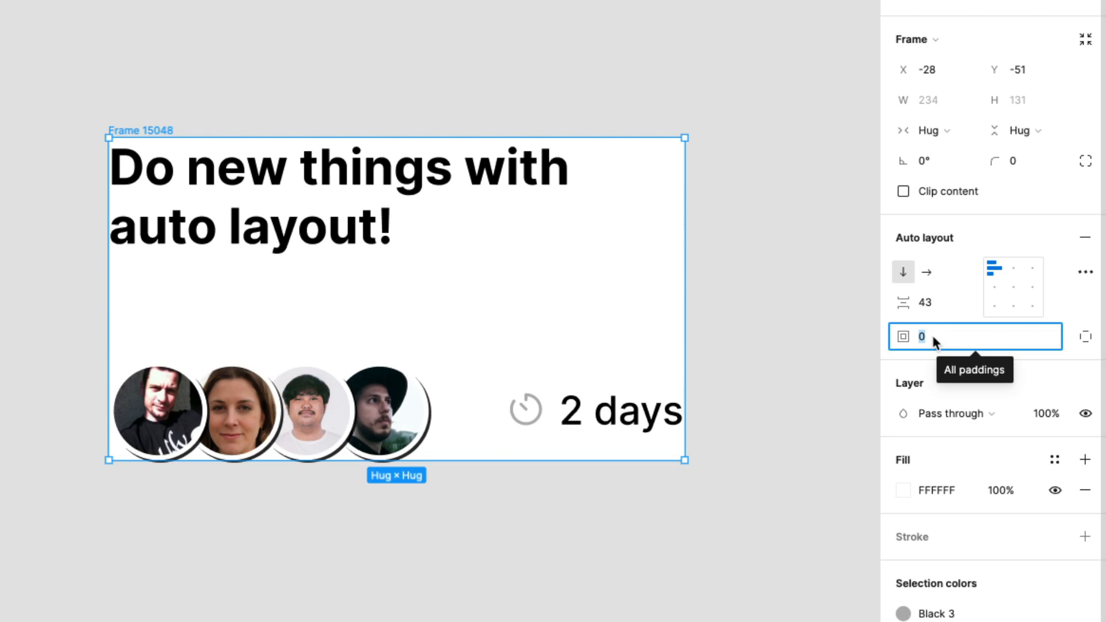
{"action": "type", "text": "32"}
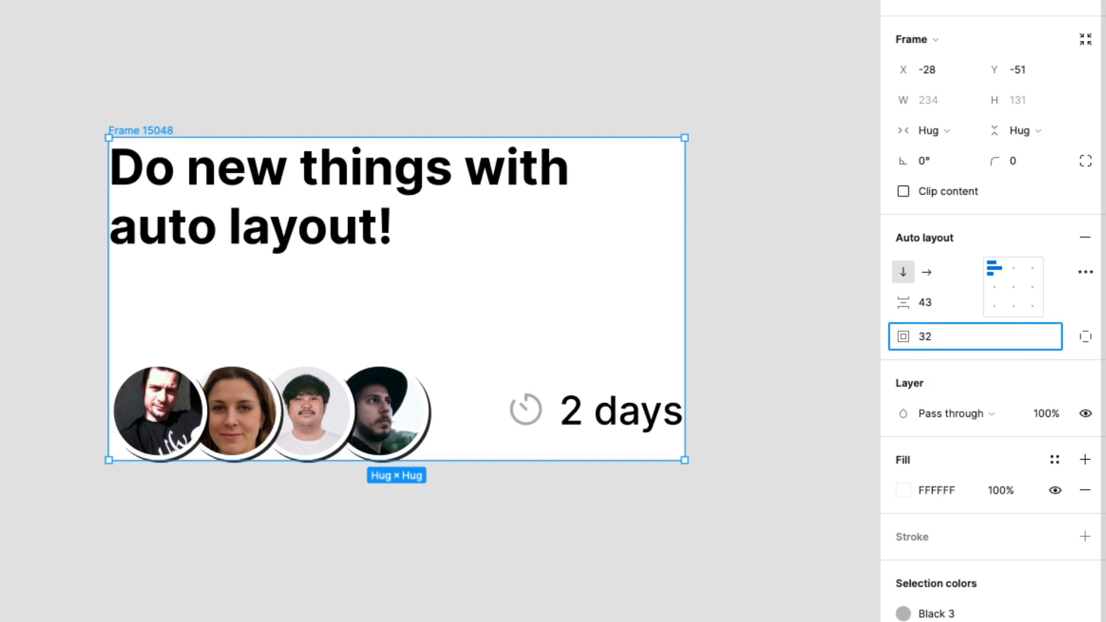
{"action": "key", "text": "Return"}
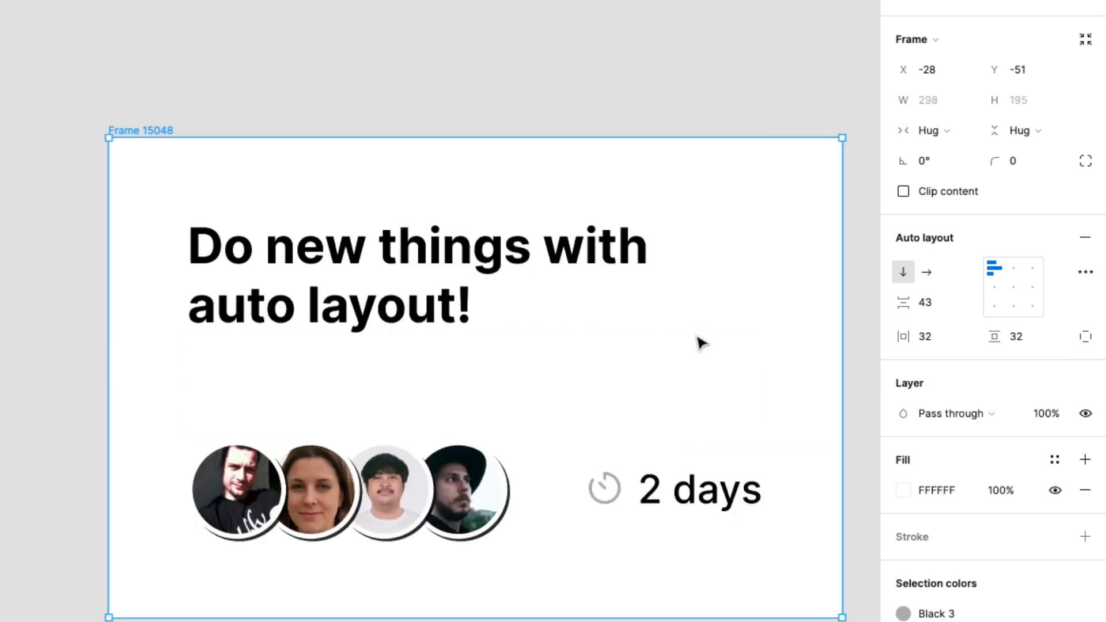
- Reduce the card's padding on all four sides together to 16 on the canvas, and reselect the card frame
{"action": "scroll", "coordinate": [642, 291], "scroll_direction": "down", "scroll_amount": 3}
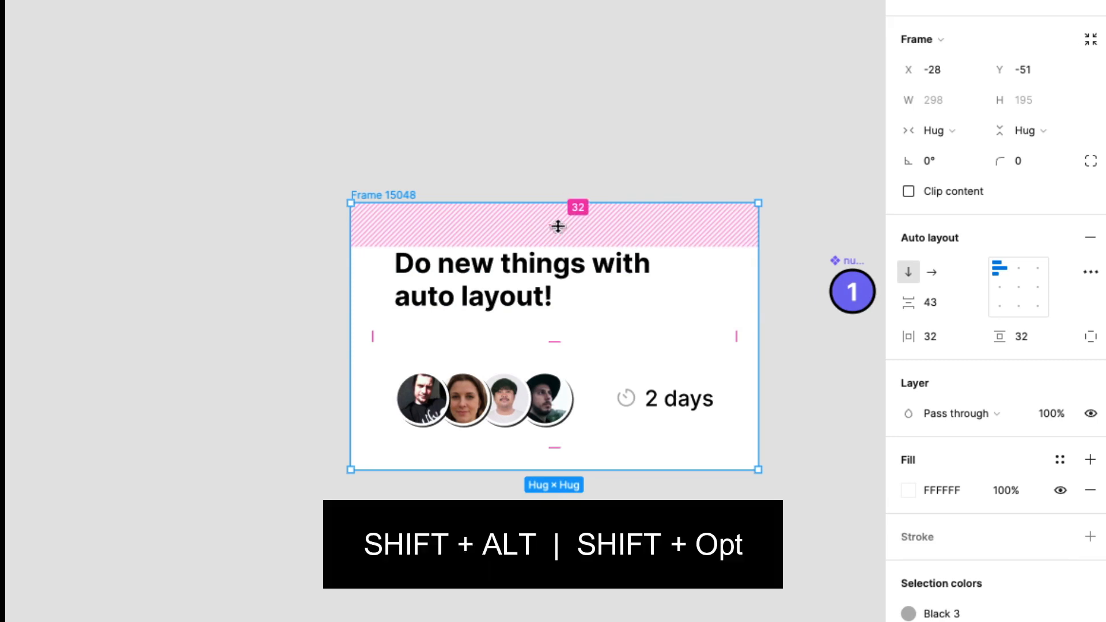
{"action": "key", "text": "shift+alt"}
{"action": "left_click_drag", "start_coordinate": [553, 225], "coordinate": [489, 202]}
{"action": "left_click", "coordinate": [768, 350]}
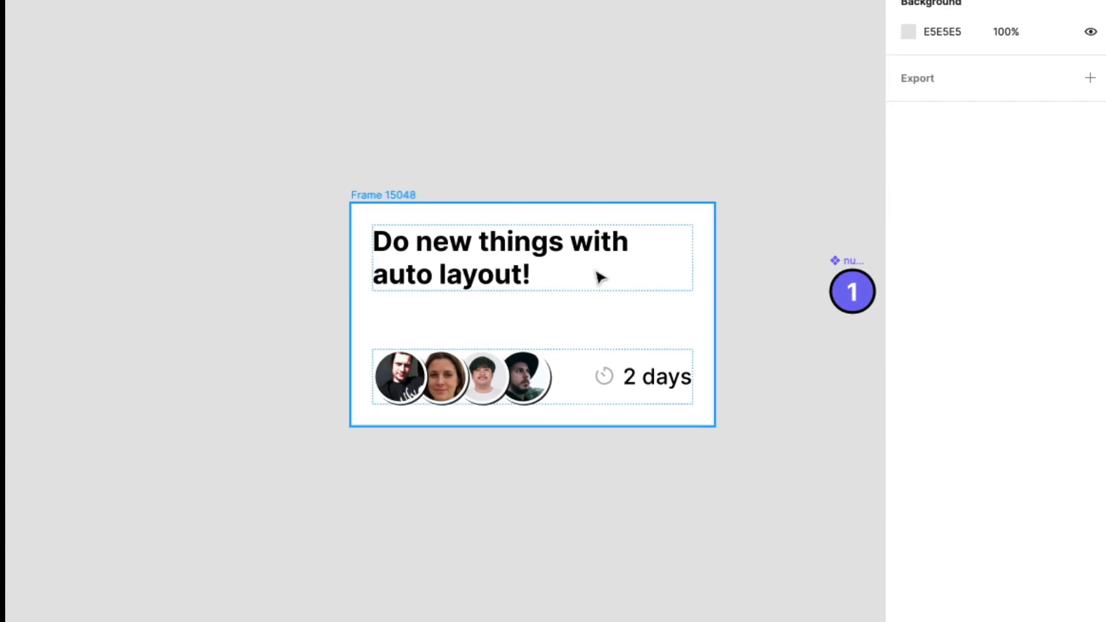
{"action": "left_click", "coordinate": [399, 195]}
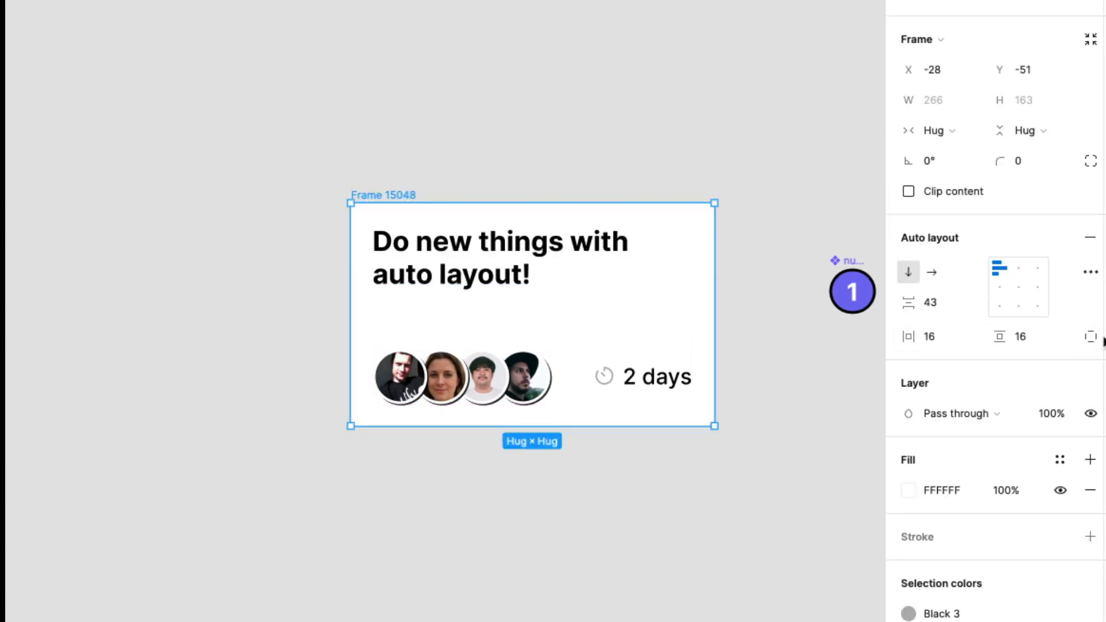
- Try setting the card frame's four individual paddings to 12, 13, 14 and 15 in a single entry
{"action": "left_click", "coordinate": [1091, 336]}
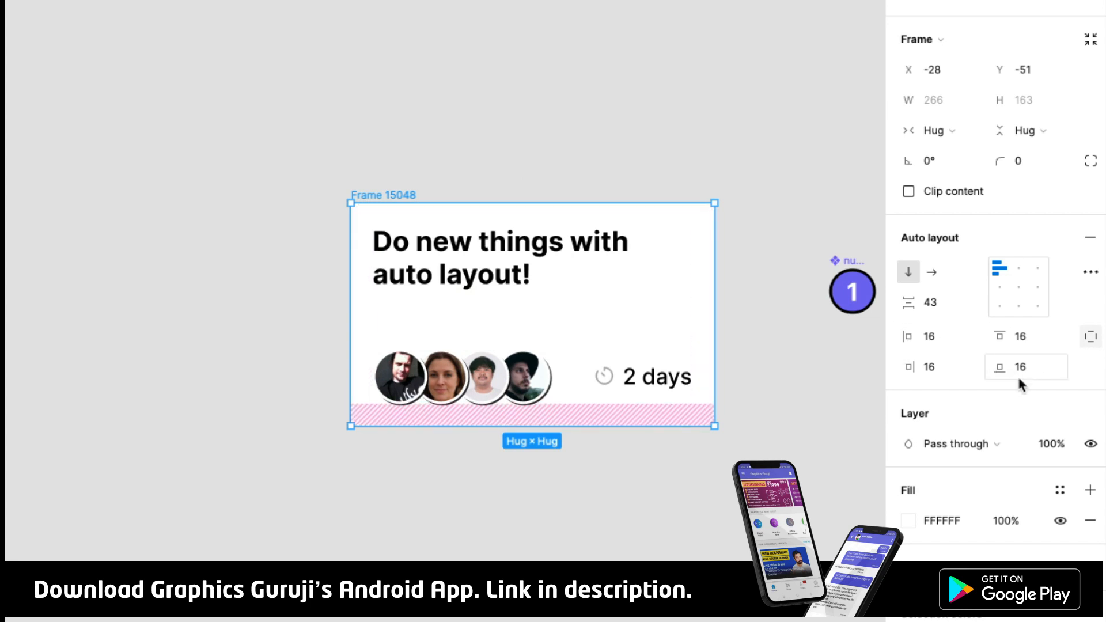
{"action": "left_click", "coordinate": [1090, 338]}
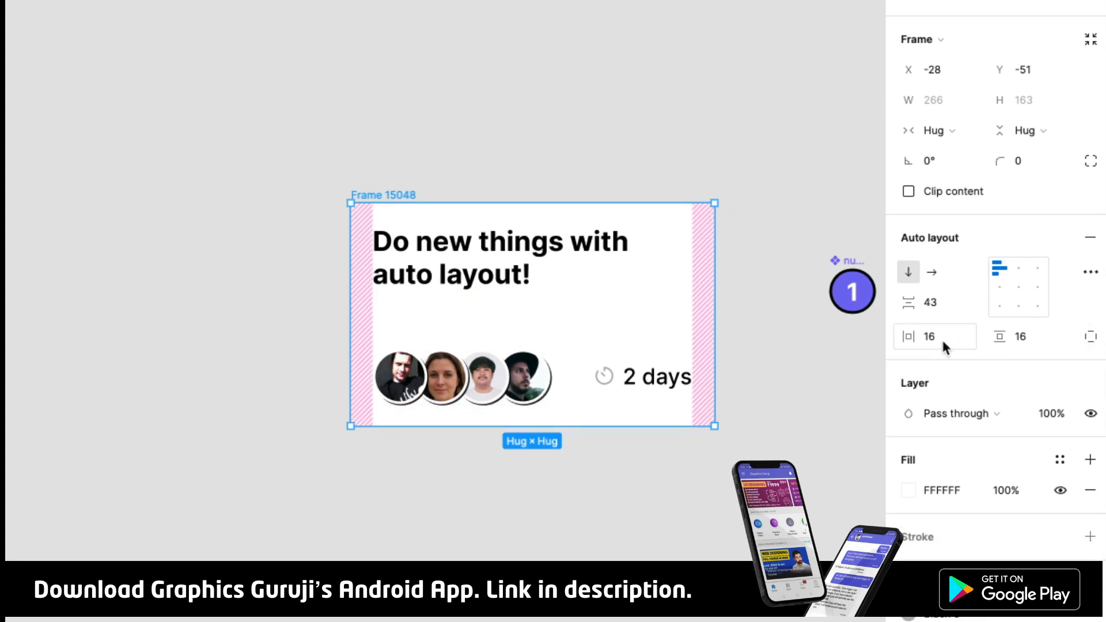
{"action": "left_click", "coordinate": [945, 345]}
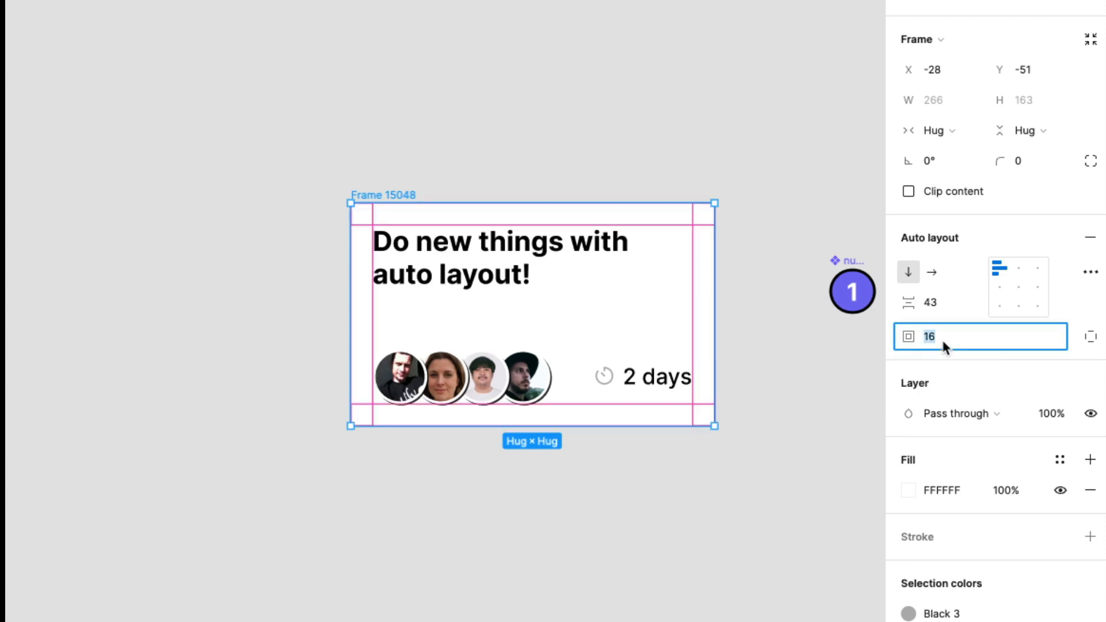
{"action": "type", "text": "12"}
{"action": "type", "text": ",13,14,15"}
{"action": "key", "text": "Return"}
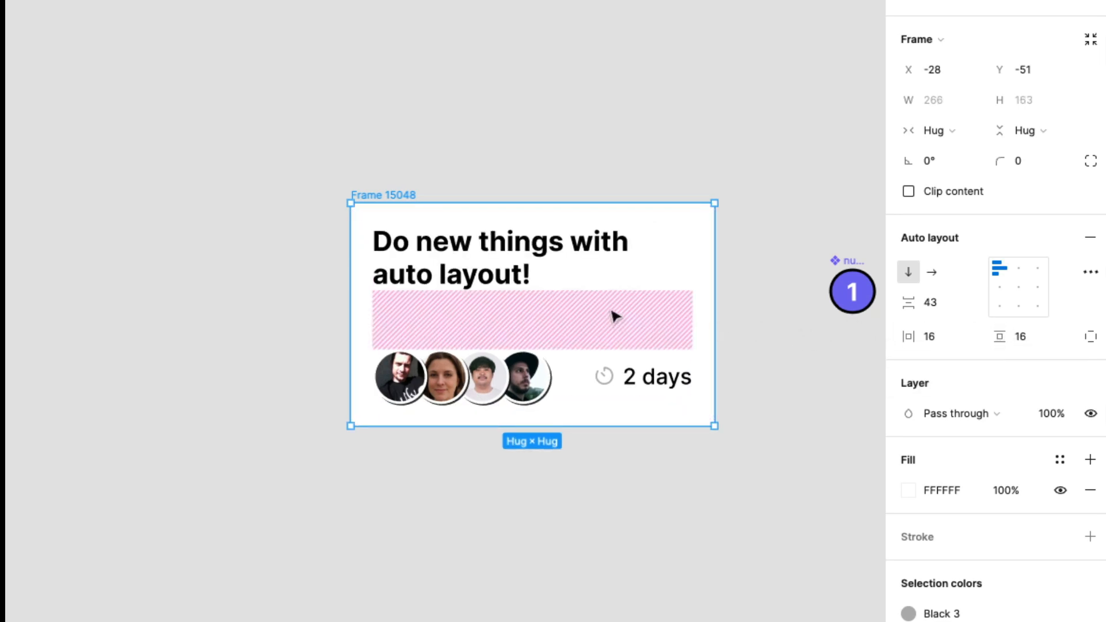
- Set the avatars-and-timer row's width to Fill container and its spacing mode to Space between
{"action": "left_click", "coordinate": [618, 387]}
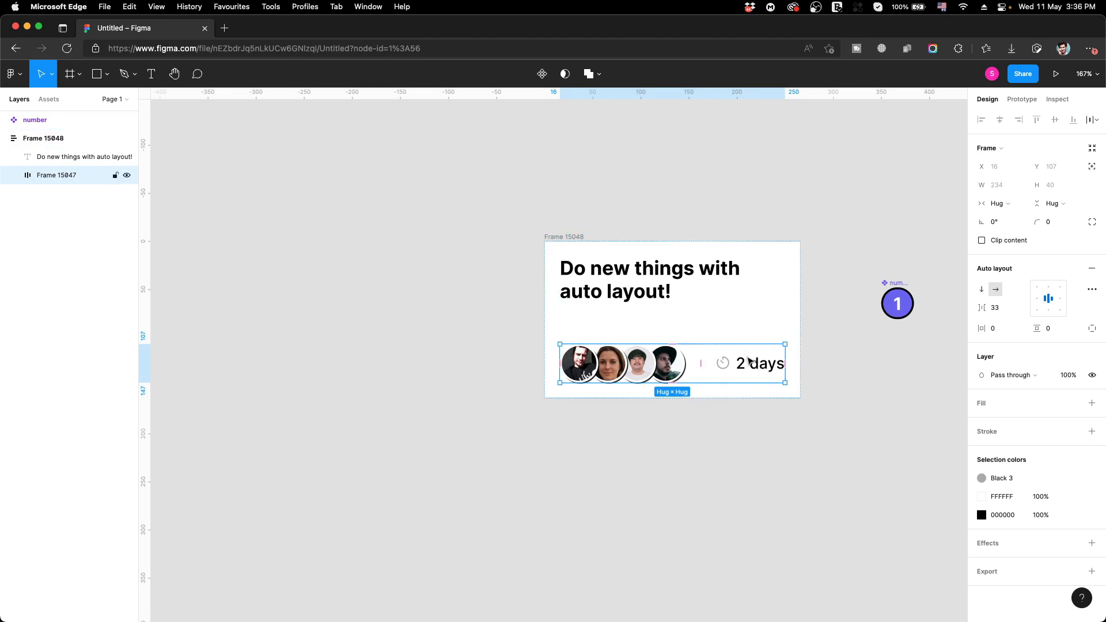
{"action": "left_click", "coordinate": [1015, 203]}
{"action": "left_click", "coordinate": [1020, 217]}
{"action": "left_click", "coordinate": [1092, 289]}
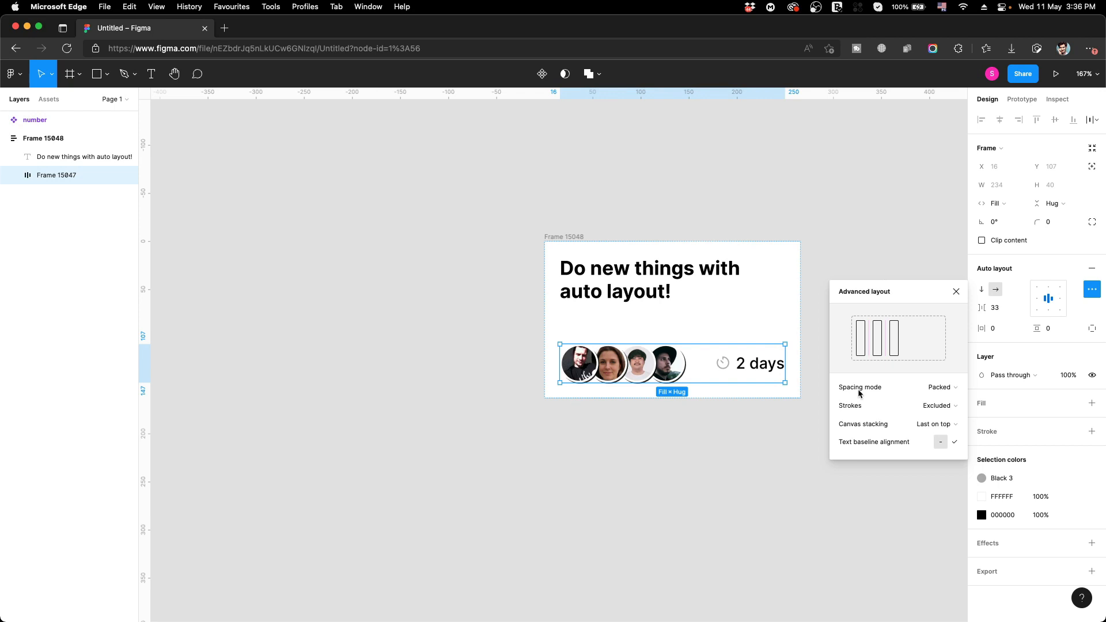
{"action": "left_click", "coordinate": [939, 388]}
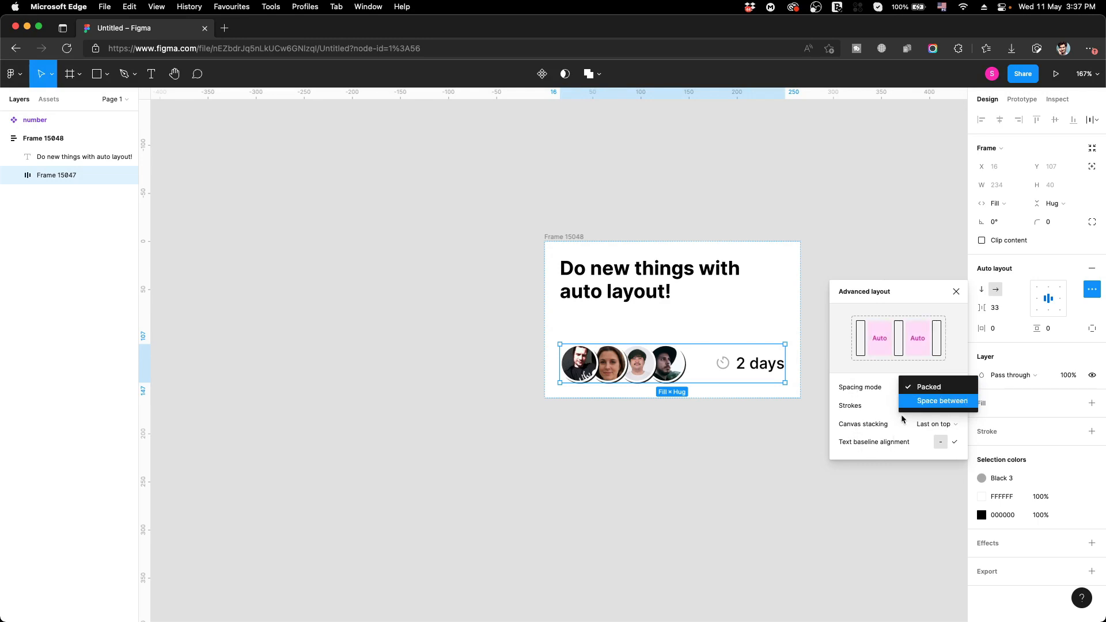
{"action": "left_click", "coordinate": [924, 401]}
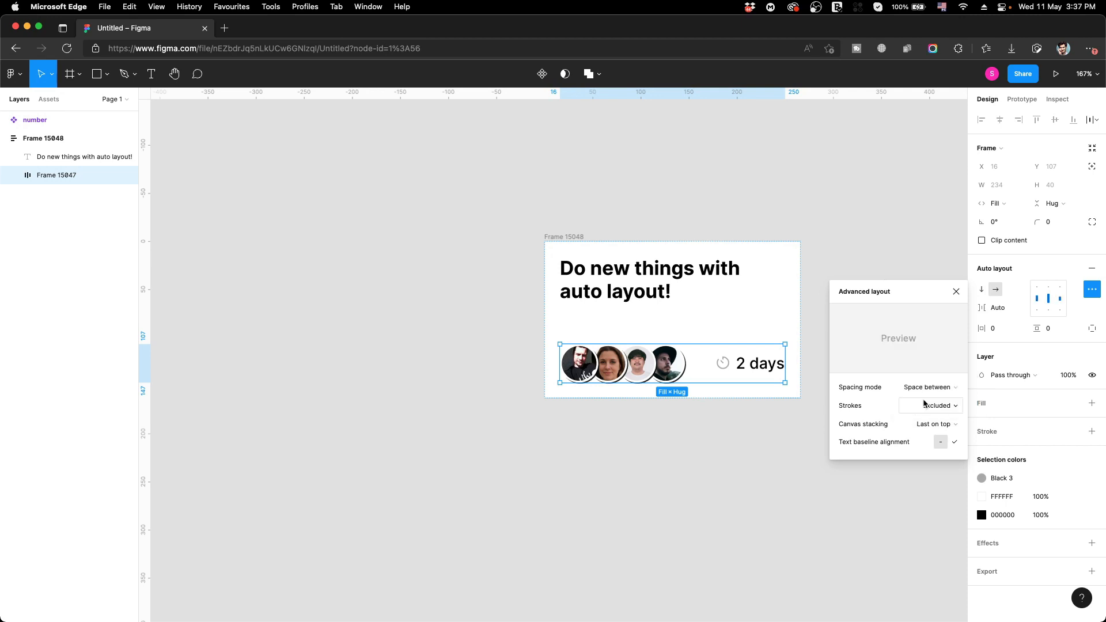
{"action": "left_click", "coordinate": [956, 292]}
- Try resizing the card frame's width from its right edge, and undo the change
{"action": "left_click", "coordinate": [556, 243]}
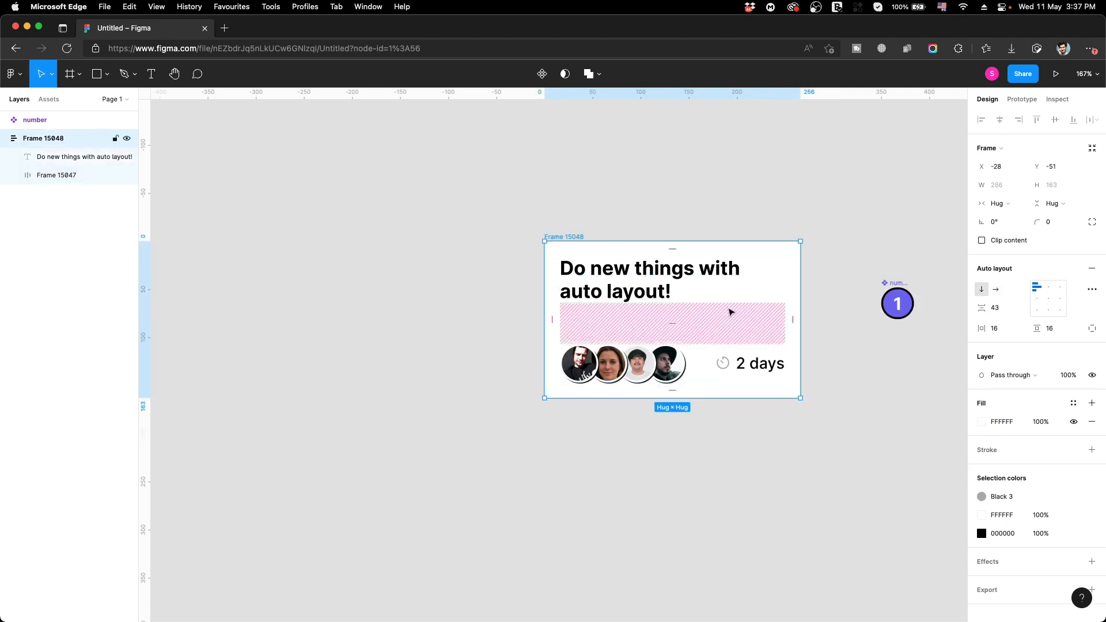
{"action": "mouse_move", "coordinate": [801, 307]}
{"action": "left_mouse_down"}
{"action": "mouse_move", "coordinate": [772, 307]}
{"action": "mouse_move", "coordinate": [840, 307]}
{"action": "mouse_move", "coordinate": [799, 304]}
{"action": "left_mouse_up"}
{"action": "key", "text": "super+z"}
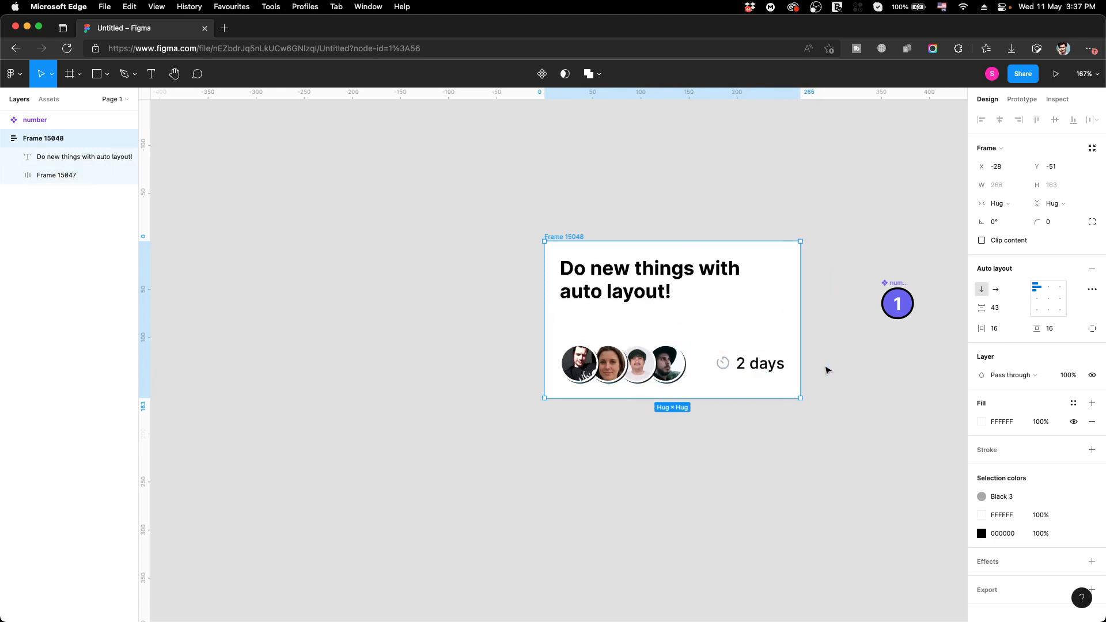
- Check the heading's horizontal resizing and keep it at Fill container
{"action": "double_click", "coordinate": [756, 277]}
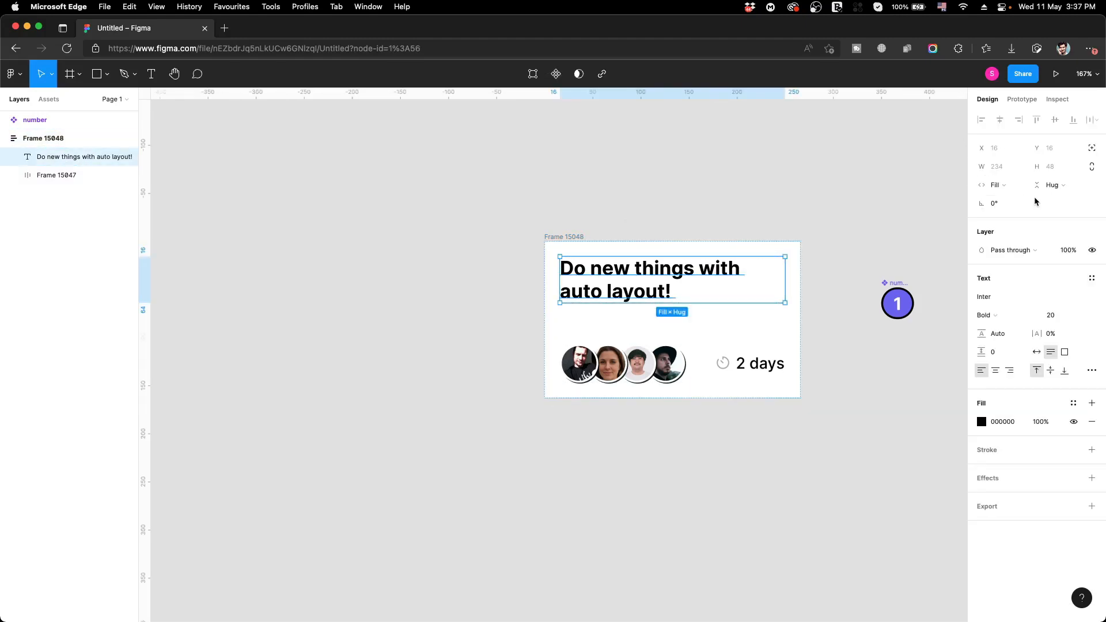
{"action": "left_click", "coordinate": [1017, 187]}
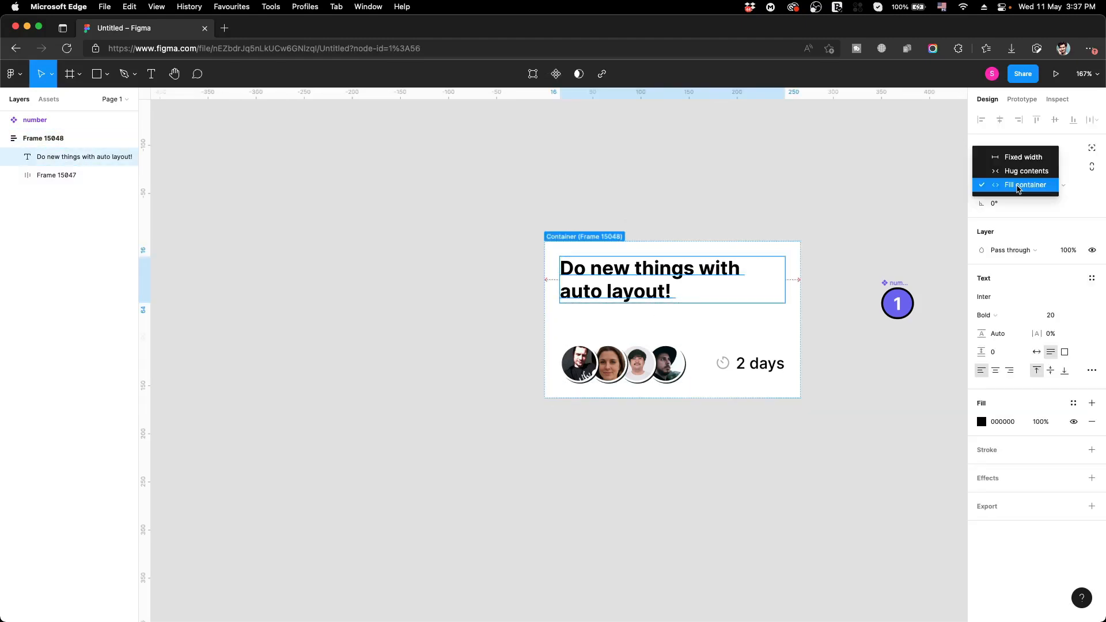
{"action": "left_click", "coordinate": [1017, 188]}
{"action": "left_click", "coordinate": [586, 210]}
- Test narrowing the card frame from its right edge, and return its width to Hug contents
{"action": "left_click", "coordinate": [789, 309]}
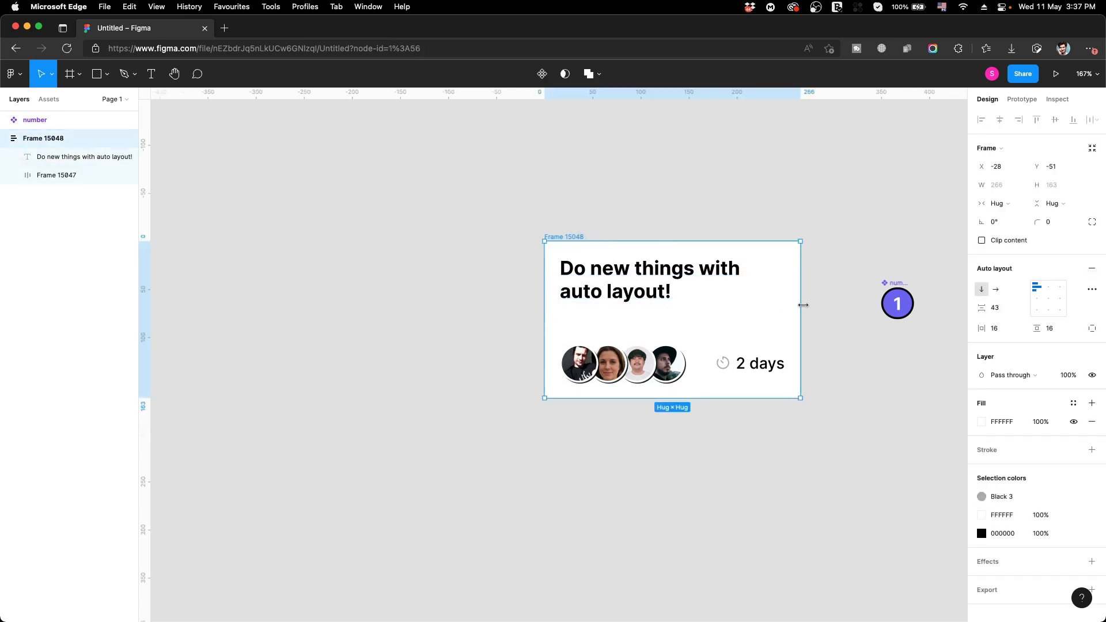
{"action": "left_click_drag", "start_coordinate": [804, 305], "coordinate": [700, 292]}
{"action": "double_click", "coordinate": [797, 294]}
{"action": "left_click", "coordinate": [830, 326]}
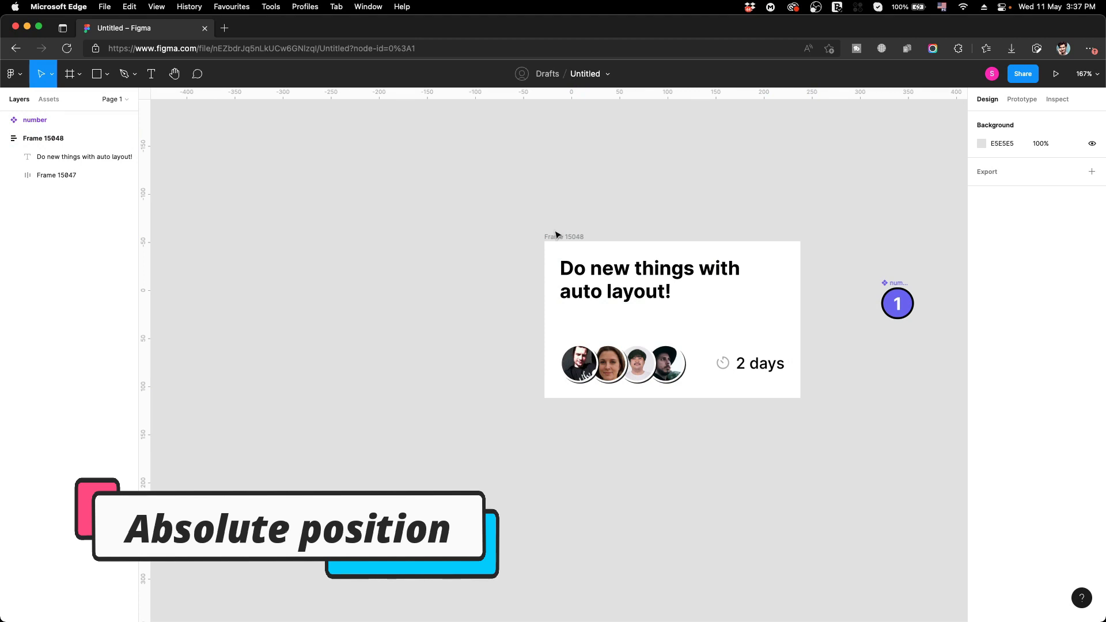
- Move the card frame to X -64, Y -67, and try resizing its width without keeping the change
{"action": "left_click", "coordinate": [556, 235]}
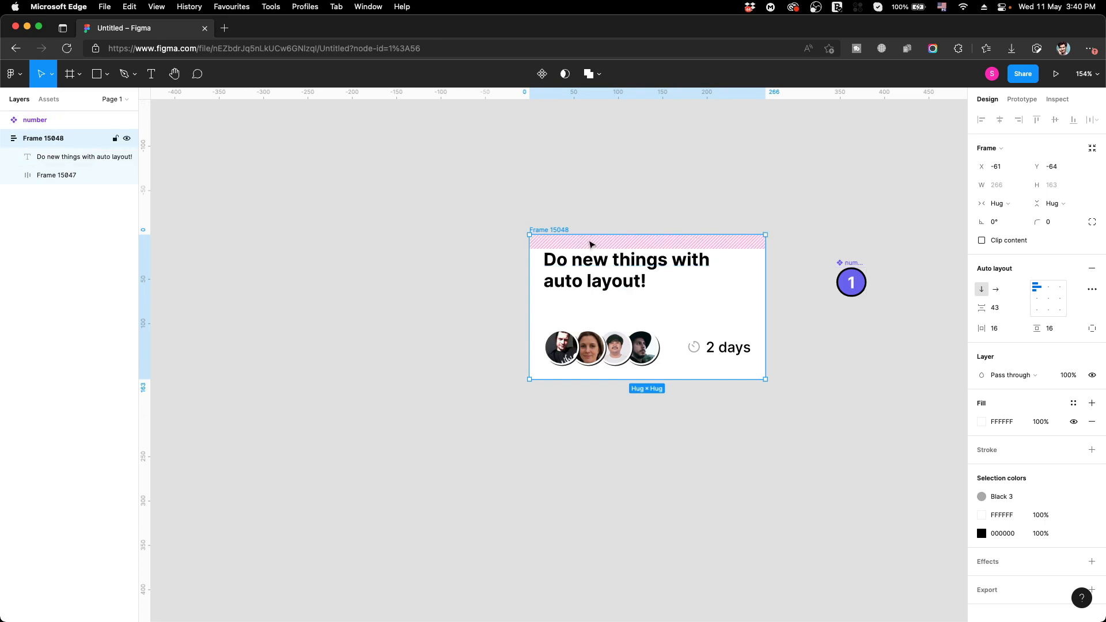
{"action": "mouse_move", "coordinate": [554, 230]}
{"action": "left_mouse_down"}
{"action": "mouse_move", "coordinate": [574, 225]}
{"action": "mouse_move", "coordinate": [551, 227]}
{"action": "left_mouse_up"}
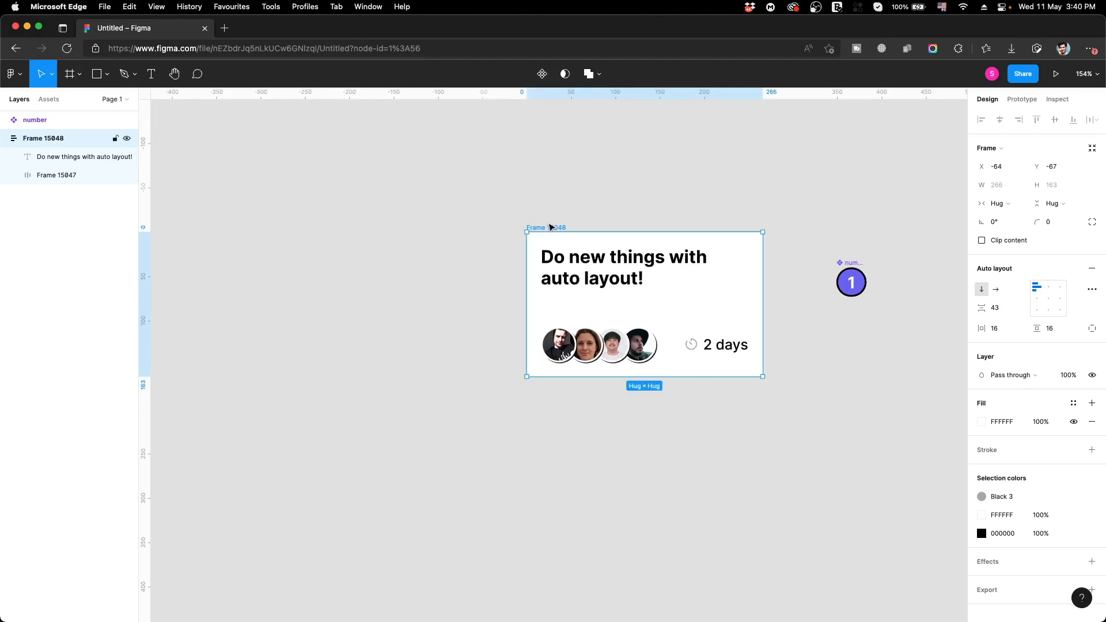
{"action": "mouse_move", "coordinate": [758, 280]}
{"action": "left_mouse_down"}
{"action": "mouse_move", "coordinate": [781, 281]}
{"action": "mouse_move", "coordinate": [763, 280]}
{"action": "left_mouse_up"}
{"action": "left_click", "coordinate": [783, 272]}
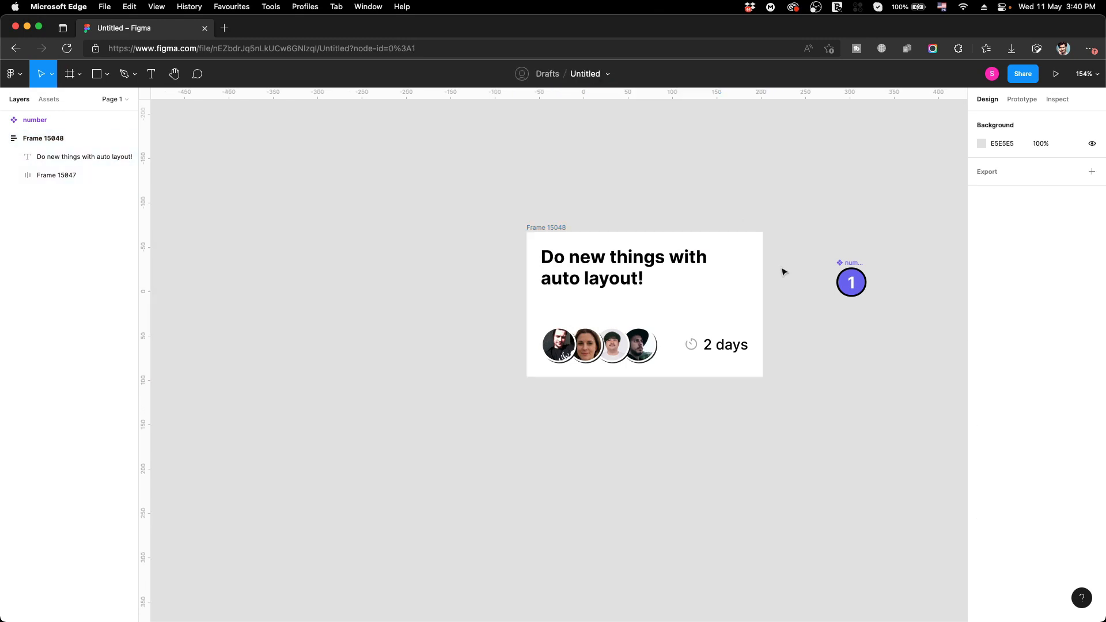
{"action": "left_click", "coordinate": [553, 227]}
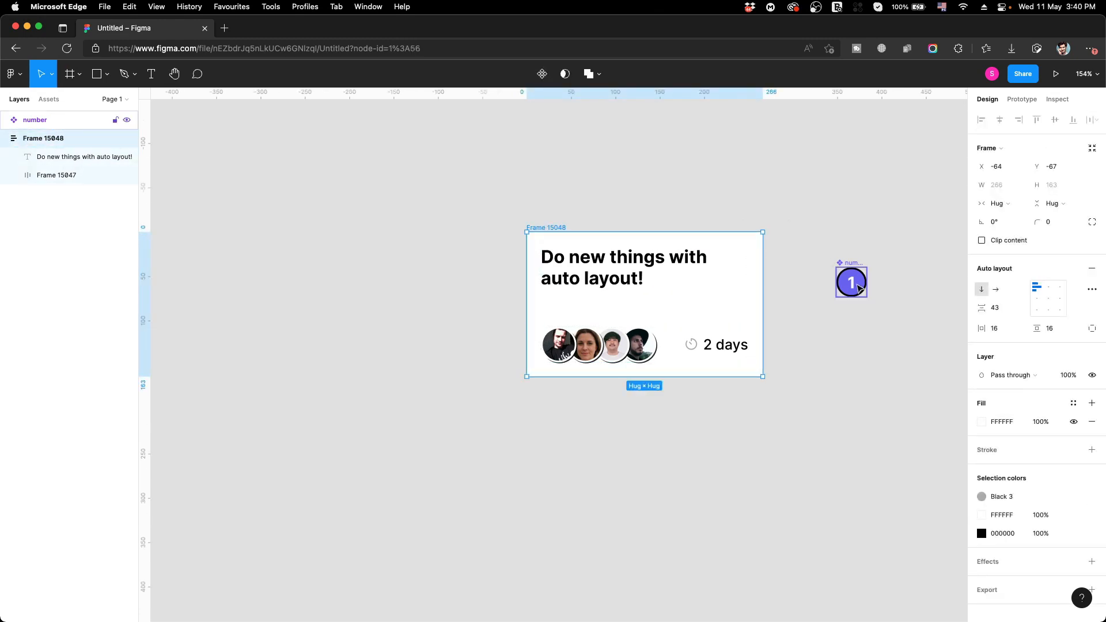
- Place the number badge inside the card frame with absolute position, overlapping the card's top-right corner at about X 245, Y -12
{"action": "left_click_drag", "start_coordinate": [828, 262], "coordinate": [533, 241]}
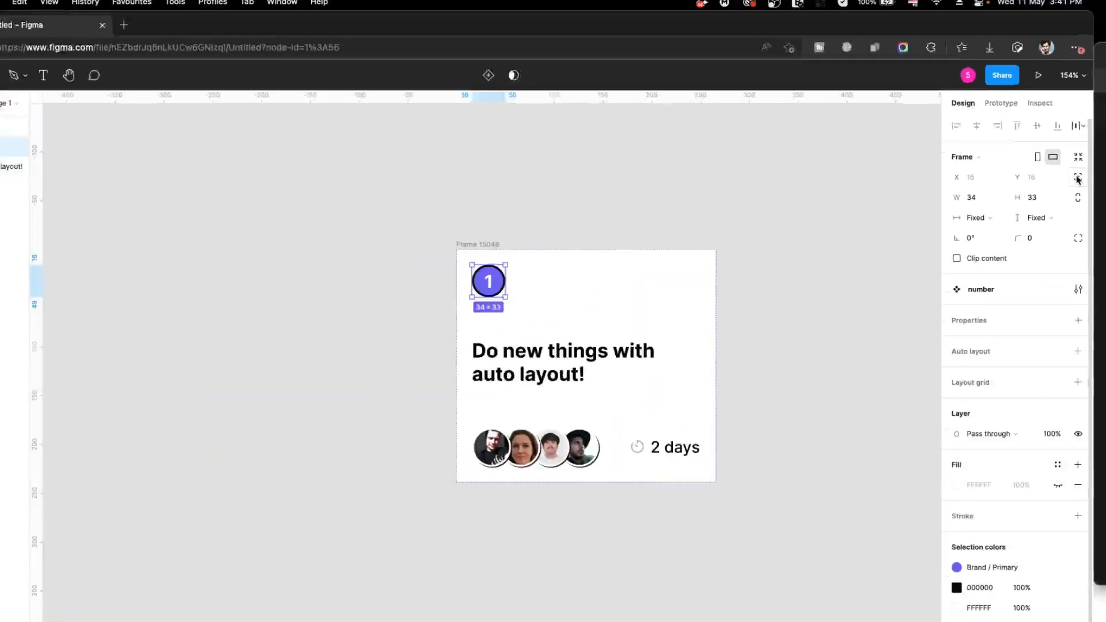
{"action": "left_click", "coordinate": [1079, 180]}
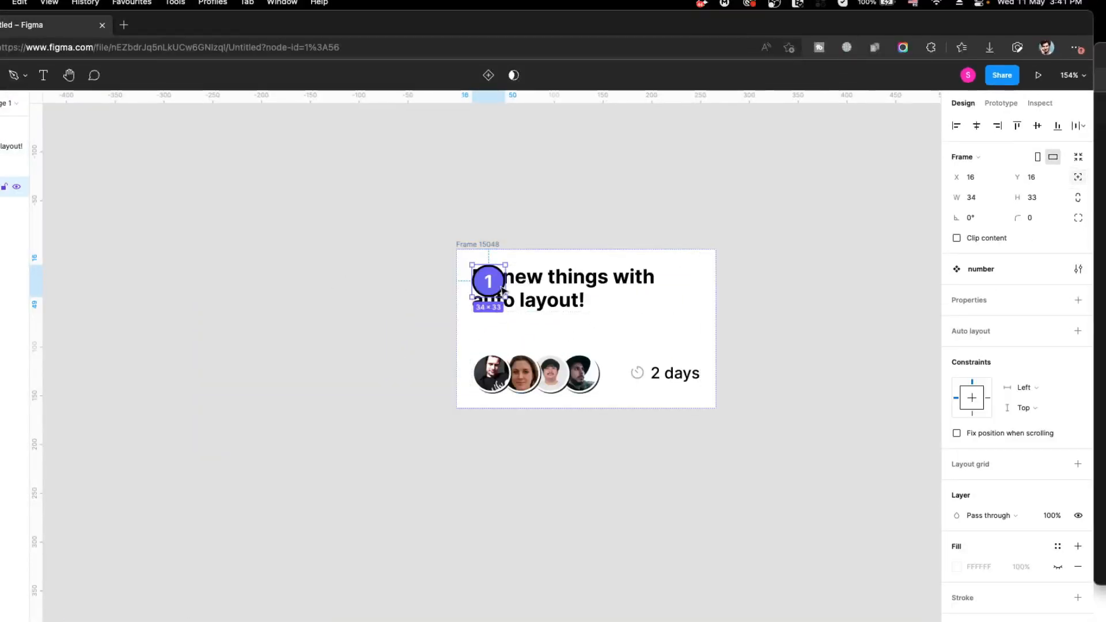
{"action": "left_click_drag", "start_coordinate": [502, 289], "coordinate": [697, 280]}
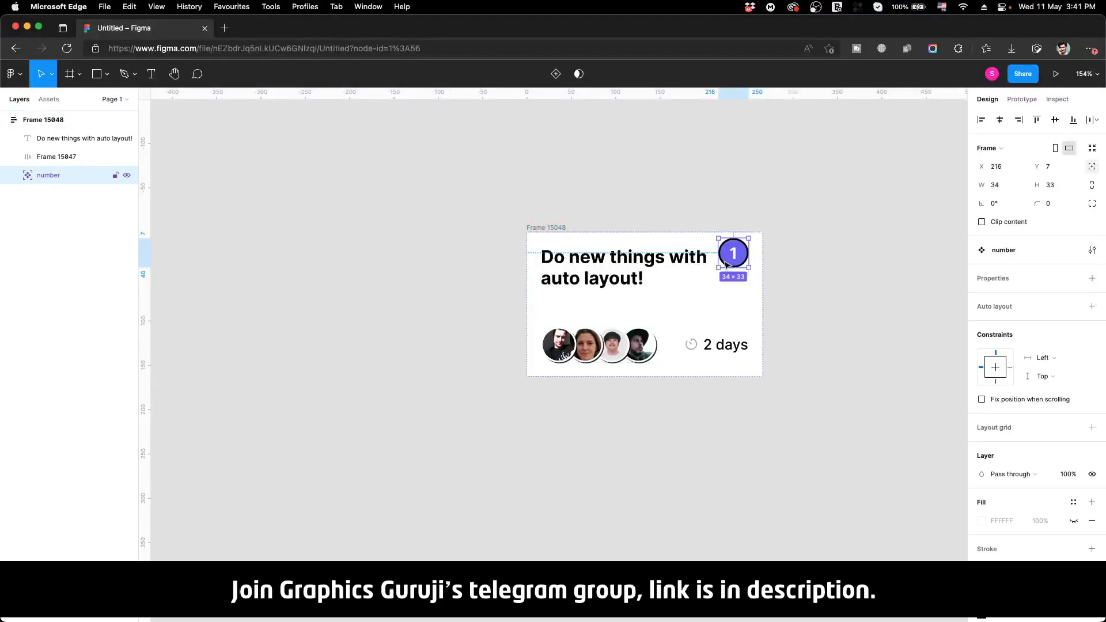
{"action": "left_click_drag", "start_coordinate": [730, 262], "coordinate": [755, 246]}
{"action": "left_click", "coordinate": [783, 296]}
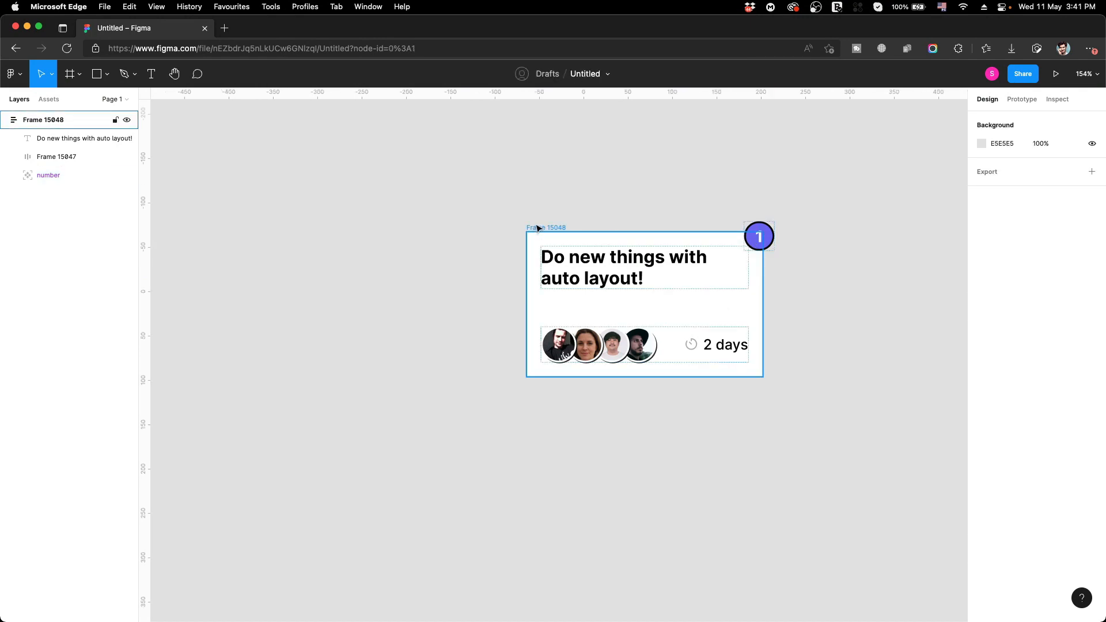
- Move the card frame to X -37, Y -64, and test resizing its width while keeping it at Hug
{"action": "left_click_drag", "start_coordinate": [537, 228], "coordinate": [562, 231]}
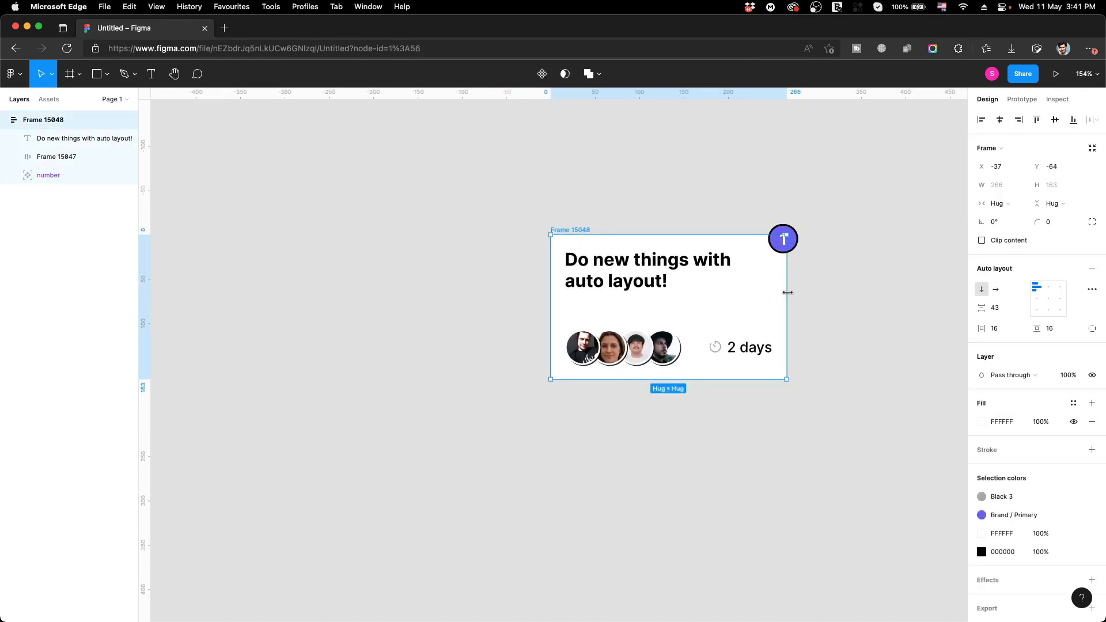
{"action": "mouse_move", "coordinate": [787, 291]}
{"action": "left_mouse_down"}
{"action": "mouse_move", "coordinate": [859, 289]}
{"action": "mouse_move", "coordinate": [785, 289]}
{"action": "left_mouse_up"}
{"action": "left_click", "coordinate": [830, 288]}
- Set the number badge's horizontal constraint to Right, and widen the card frame to 296
{"action": "left_click", "coordinate": [795, 245]}
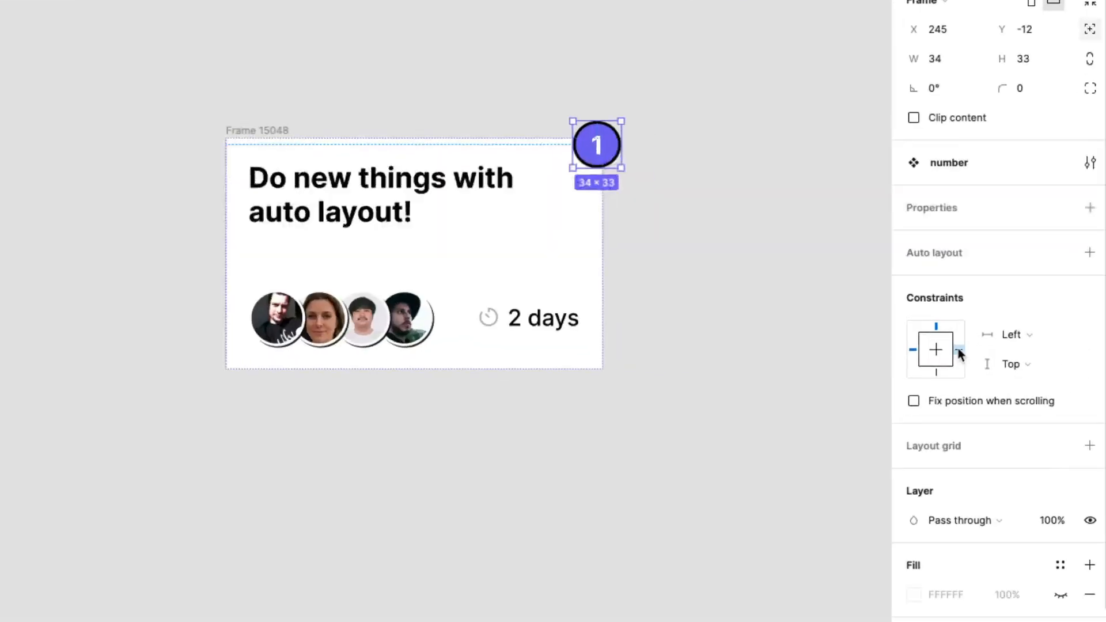
{"action": "left_click", "coordinate": [958, 351]}
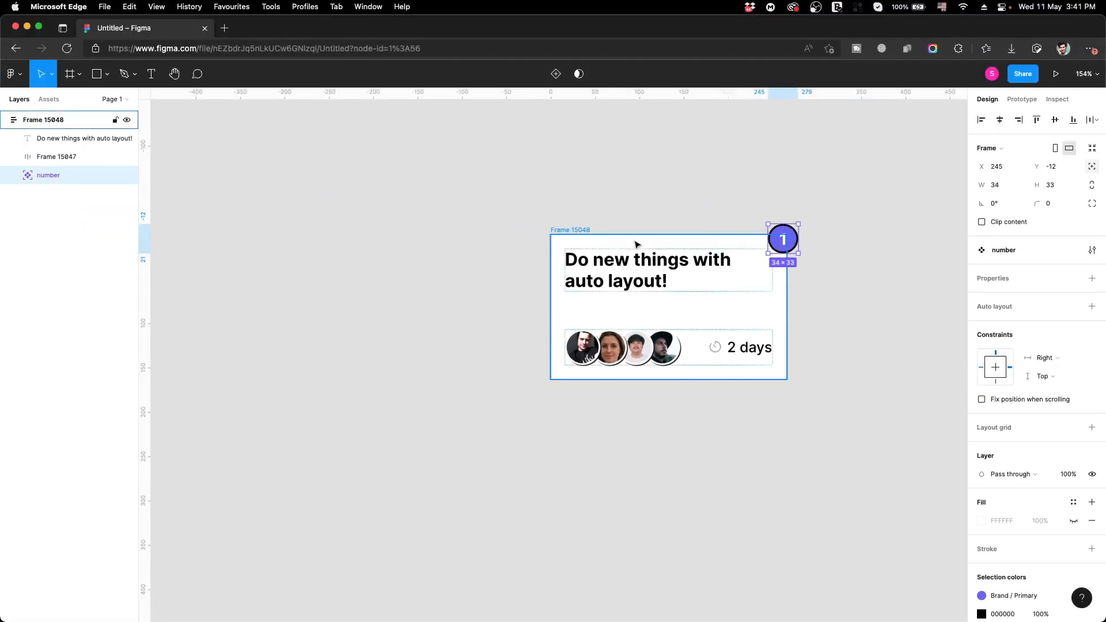
{"action": "left_click", "coordinate": [590, 233]}
{"action": "left_click_drag", "start_coordinate": [788, 300], "coordinate": [817, 311]}
{"action": "left_click", "coordinate": [869, 301]}
{"action": "scroll", "coordinate": [627, 337], "scroll_direction": "up", "scroll_amount": 5}
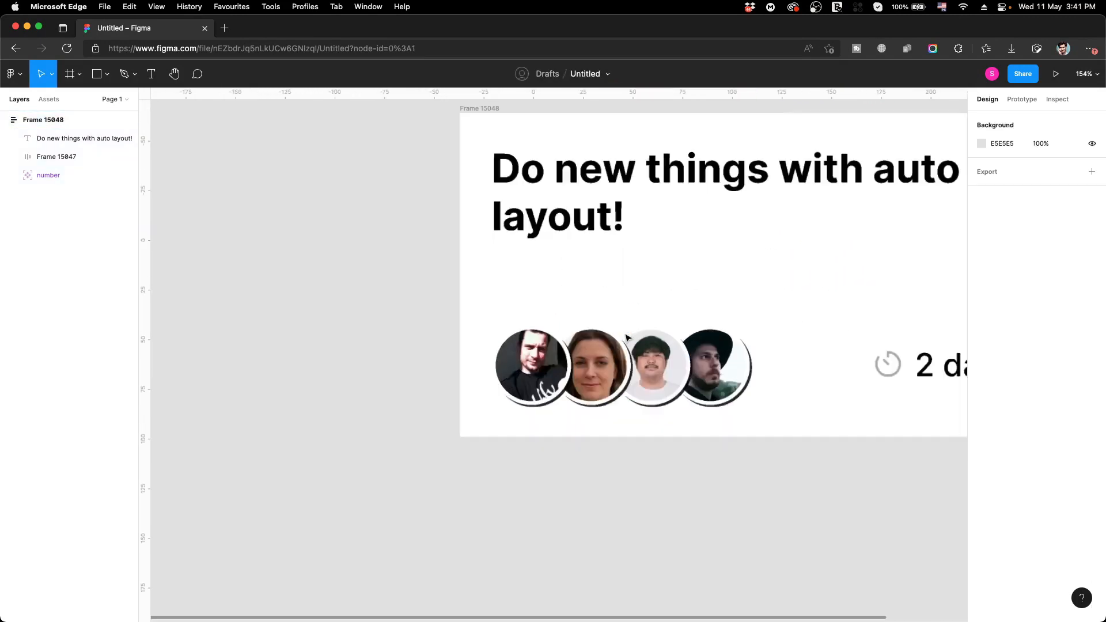
{"action": "scroll", "coordinate": [627, 337], "scroll_direction": "down", "scroll_amount": 5}
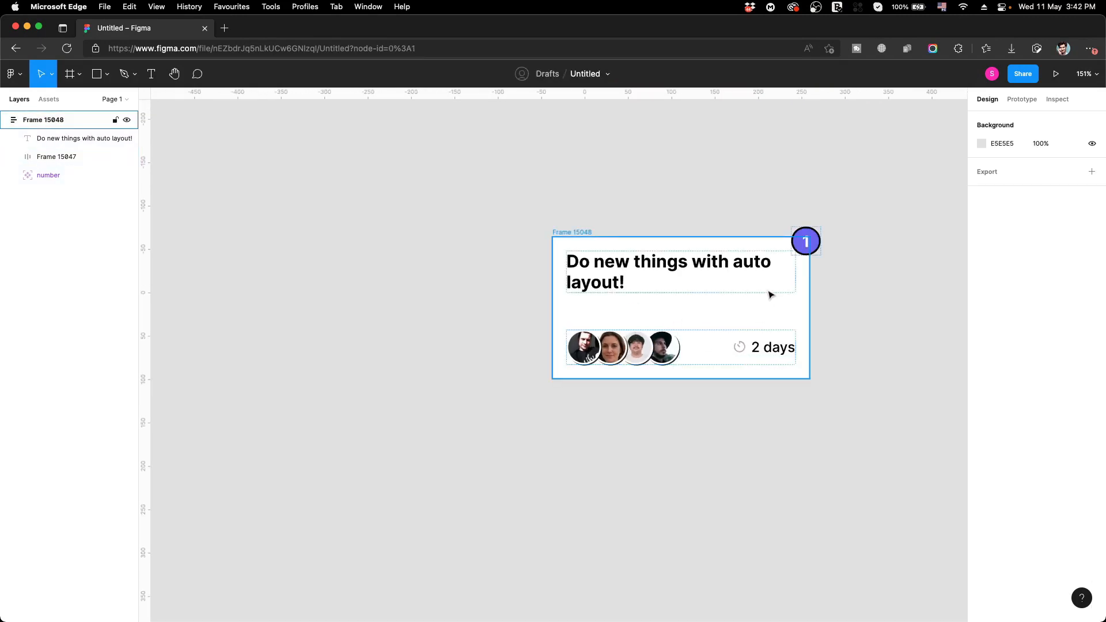
{"action": "left_click", "coordinate": [576, 232]}
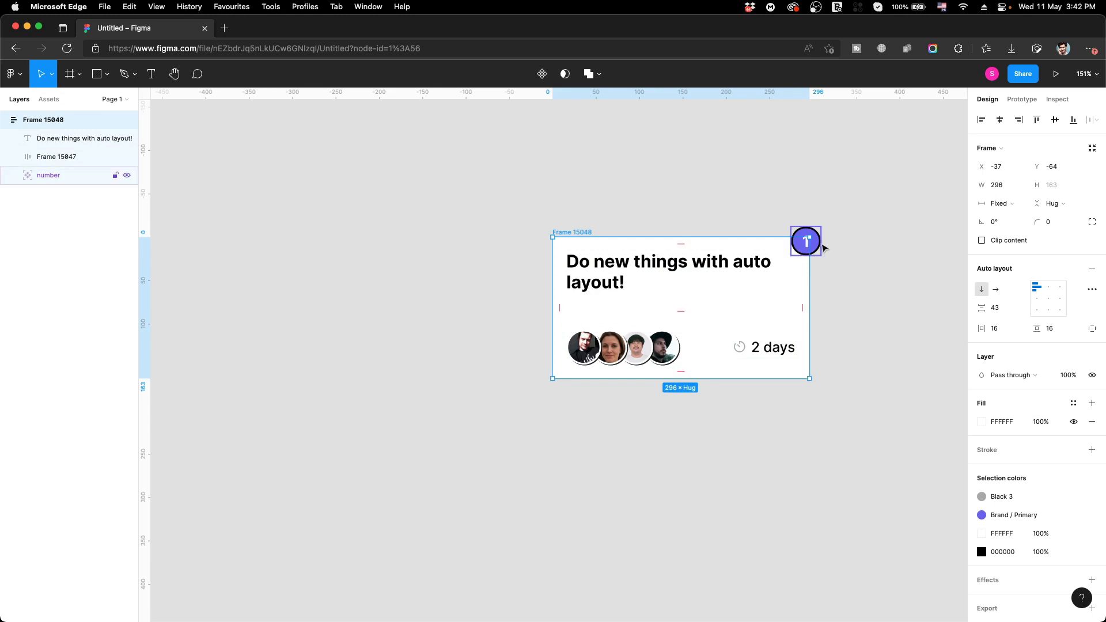
{"action": "left_click", "coordinate": [847, 268]}
{"action": "scroll", "coordinate": [815, 291], "scroll_direction": "right", "scroll_amount": 3}
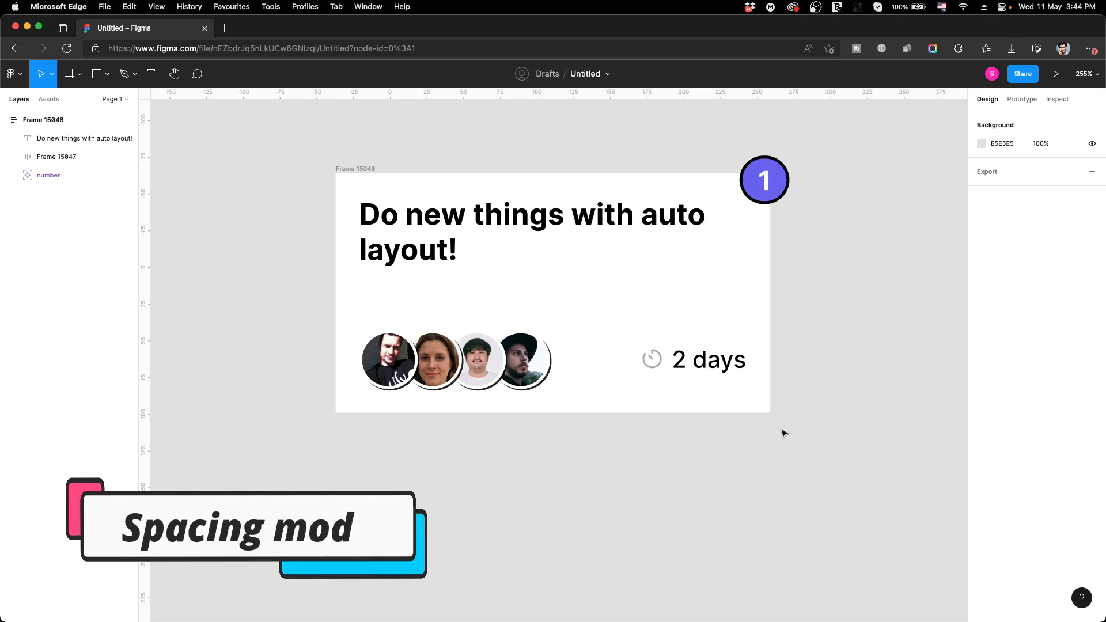
- Compare the Packed and Space between spacing modes on the avatars-and-timer row, ending on Space between
{"action": "left_click", "coordinate": [738, 374]}
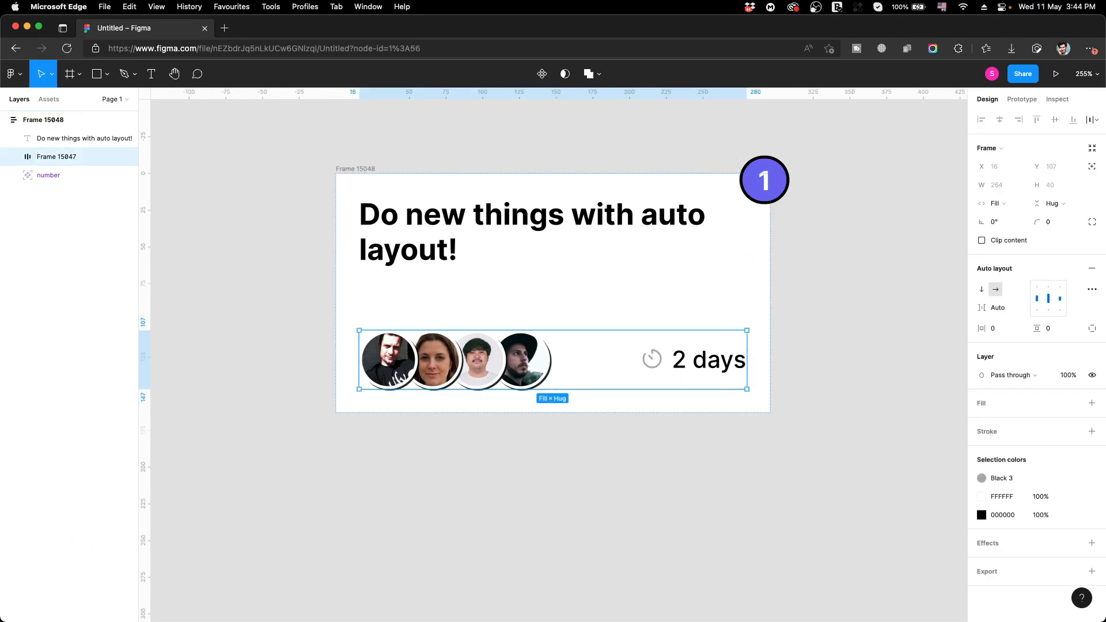
{"action": "left_click", "coordinate": [1091, 289]}
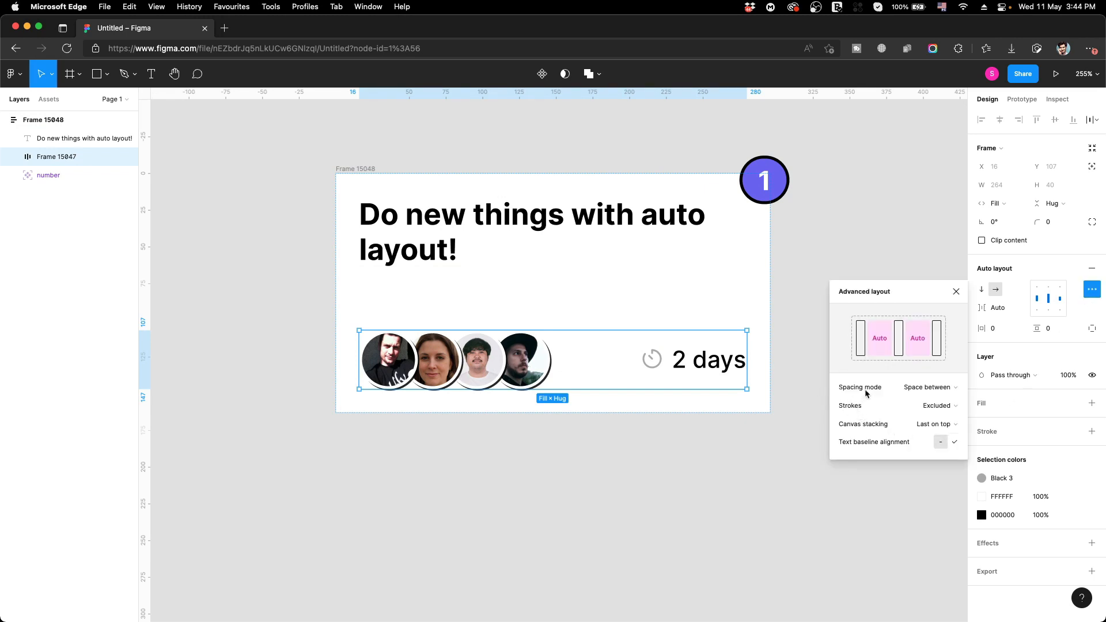
{"action": "left_click", "coordinate": [928, 387]}
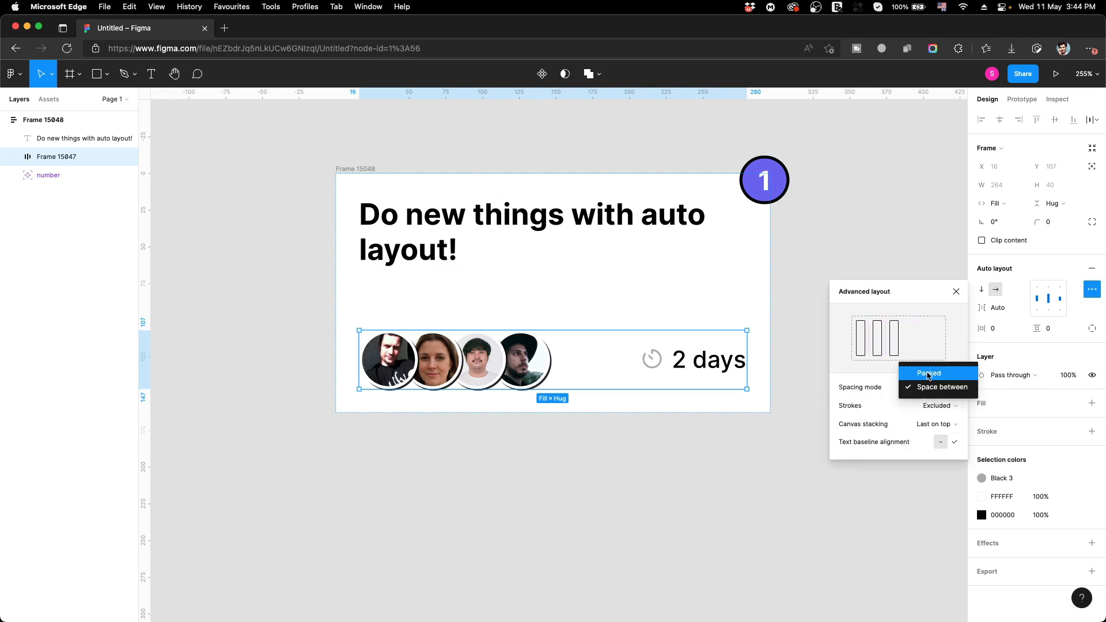
{"action": "left_click", "coordinate": [929, 374]}
{"action": "left_click", "coordinate": [931, 392]}
{"action": "left_click", "coordinate": [934, 401]}
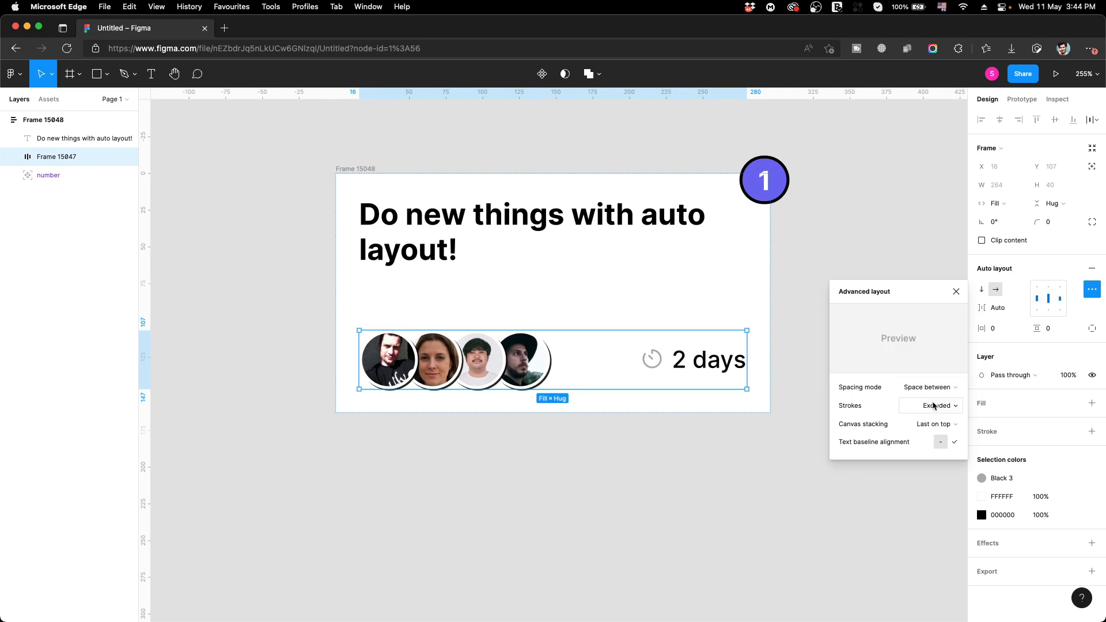
{"action": "left_click", "coordinate": [935, 389]}
{"action": "left_click", "coordinate": [933, 374]}
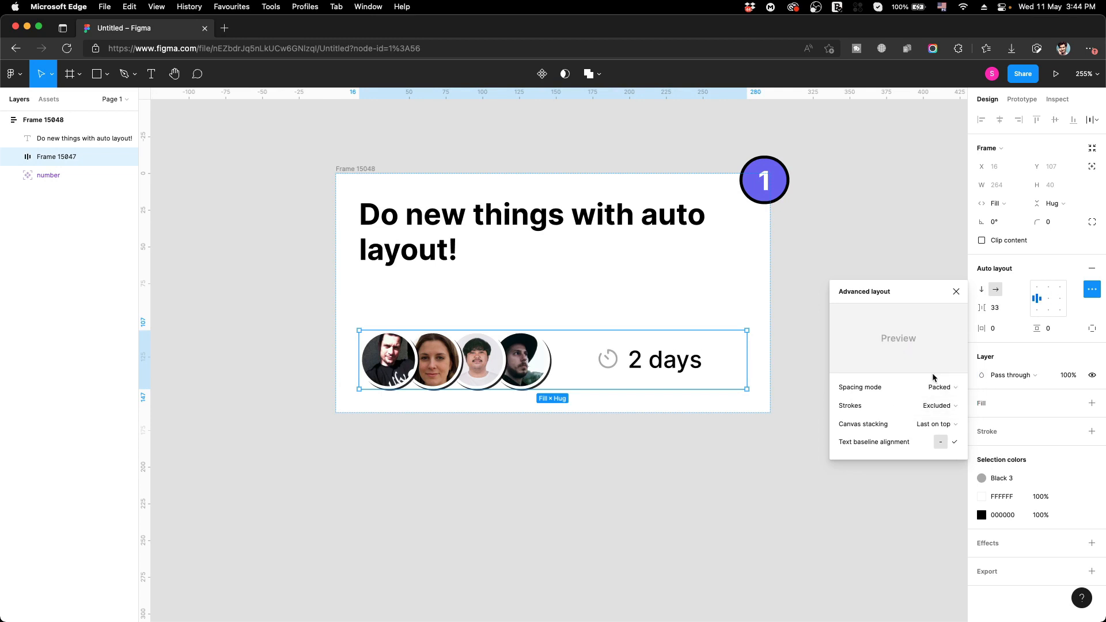
{"action": "left_click", "coordinate": [934, 387]}
{"action": "left_click", "coordinate": [934, 401]}
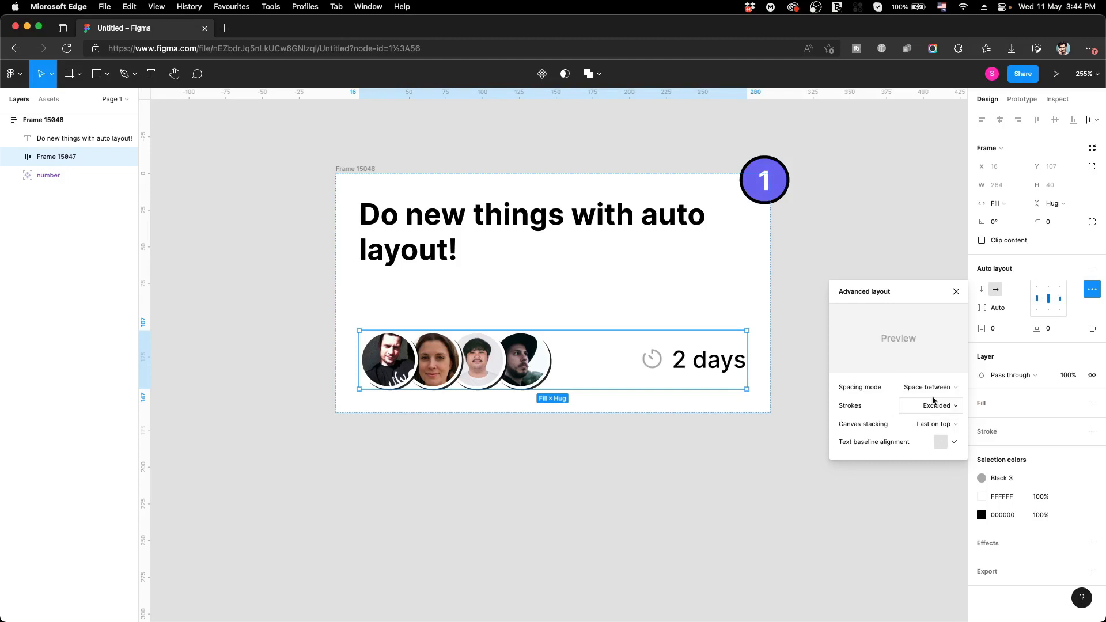
- Try bottom alignment on the avatars-and-timer row, restore vertical centring, and switch its spacing to Packed
{"action": "left_click", "coordinate": [956, 292]}
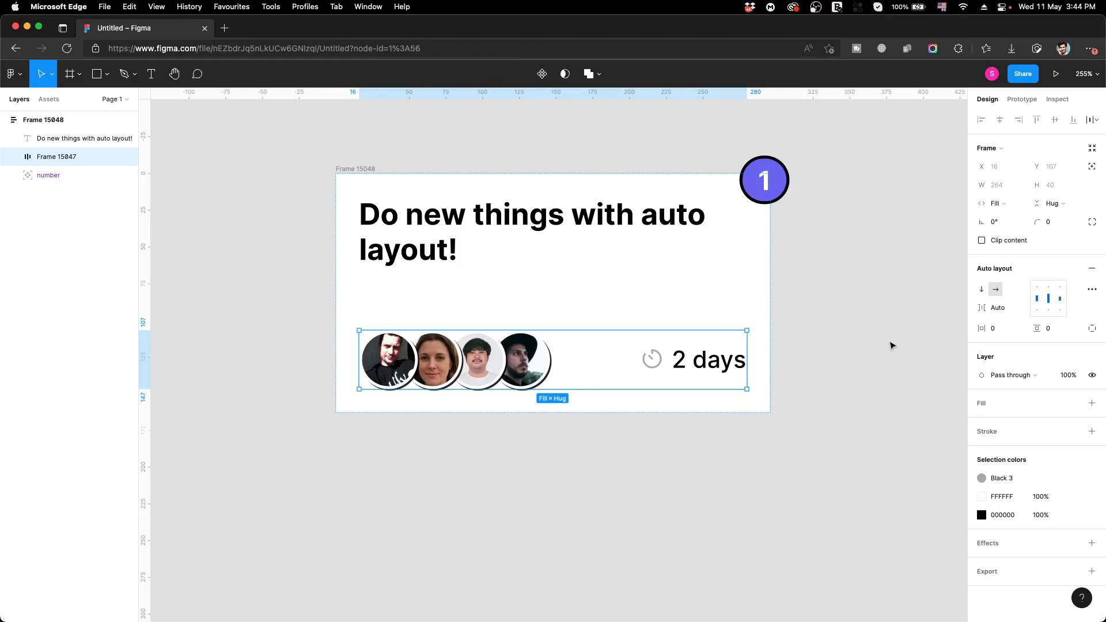
{"action": "left_click", "coordinate": [1049, 310]}
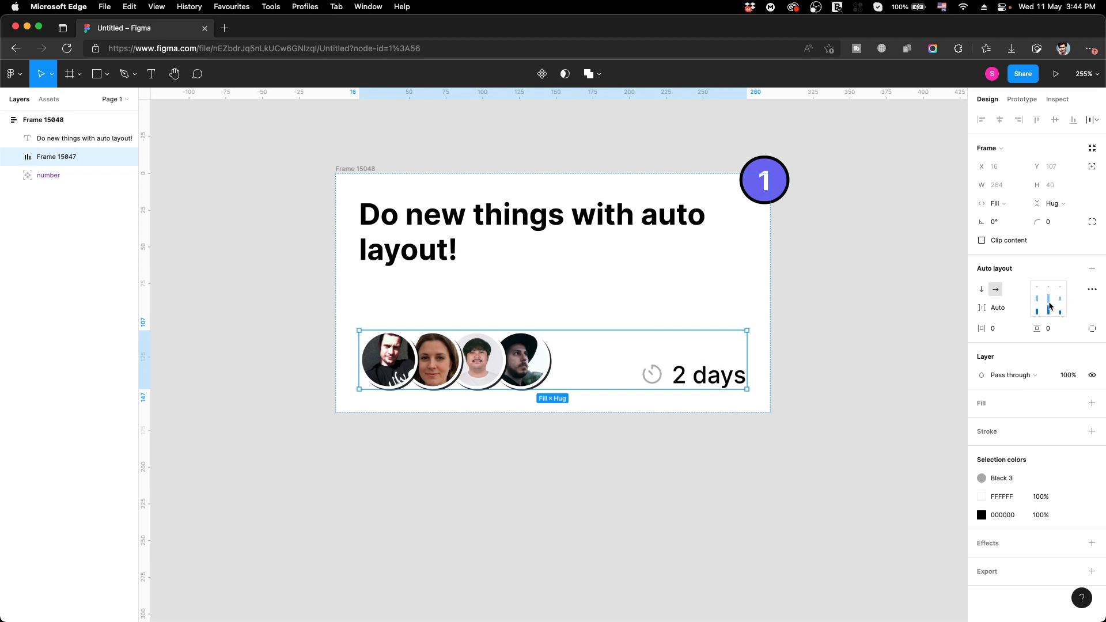
{"action": "left_click", "coordinate": [1050, 302]}
{"action": "double_click", "coordinate": [1050, 302]}
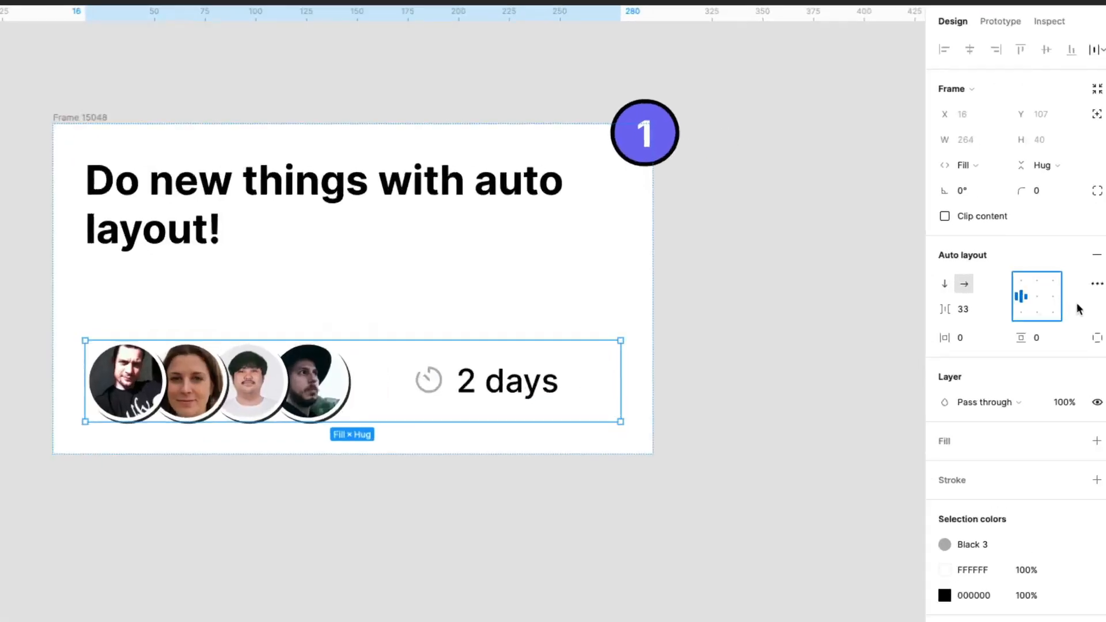
- Test centre, right, top-right, top-left and left alignments on the packed row, ending centred with Space between spacing
{"action": "left_click", "coordinate": [1034, 296]}
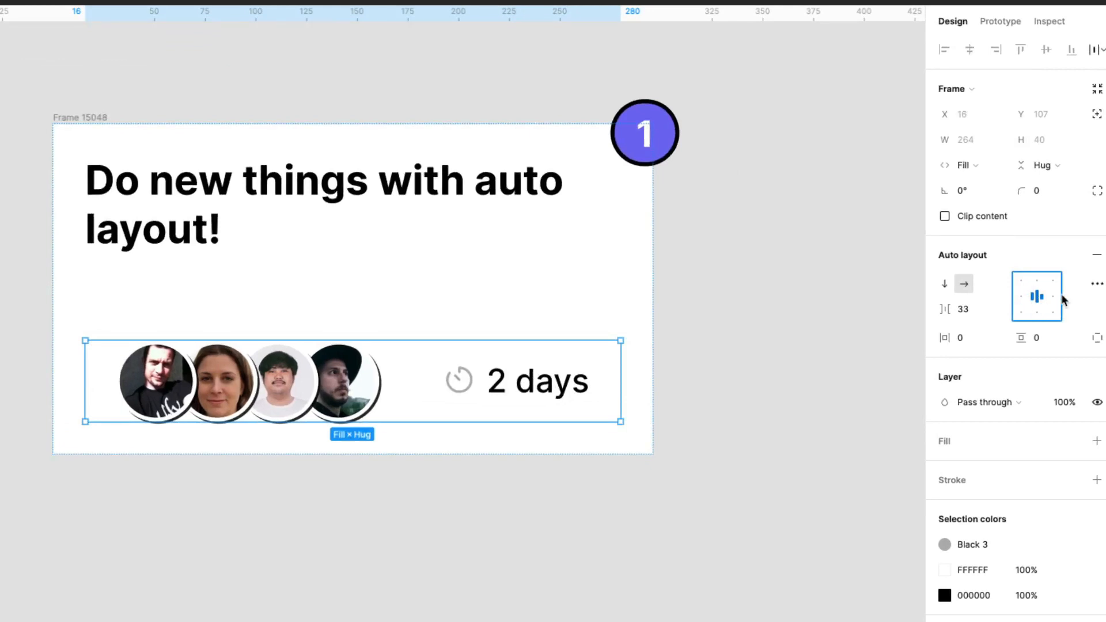
{"action": "left_click", "coordinate": [1052, 296]}
{"action": "left_click", "coordinate": [1052, 280]}
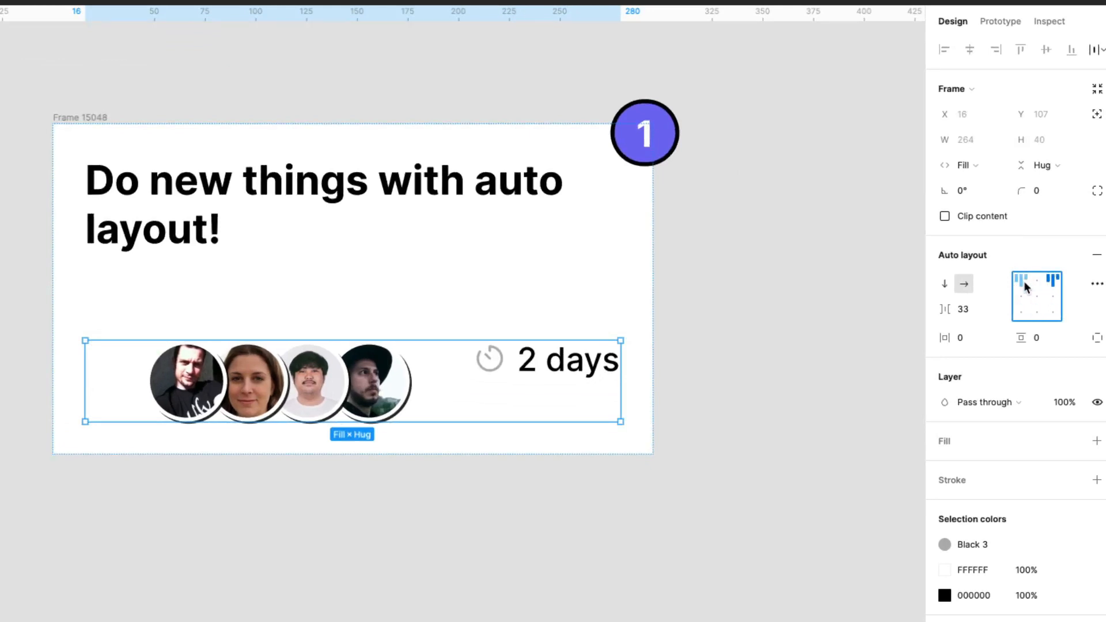
{"action": "left_click", "coordinate": [1024, 281]}
{"action": "left_click", "coordinate": [1023, 296]}
{"action": "left_click", "coordinate": [1039, 295]}
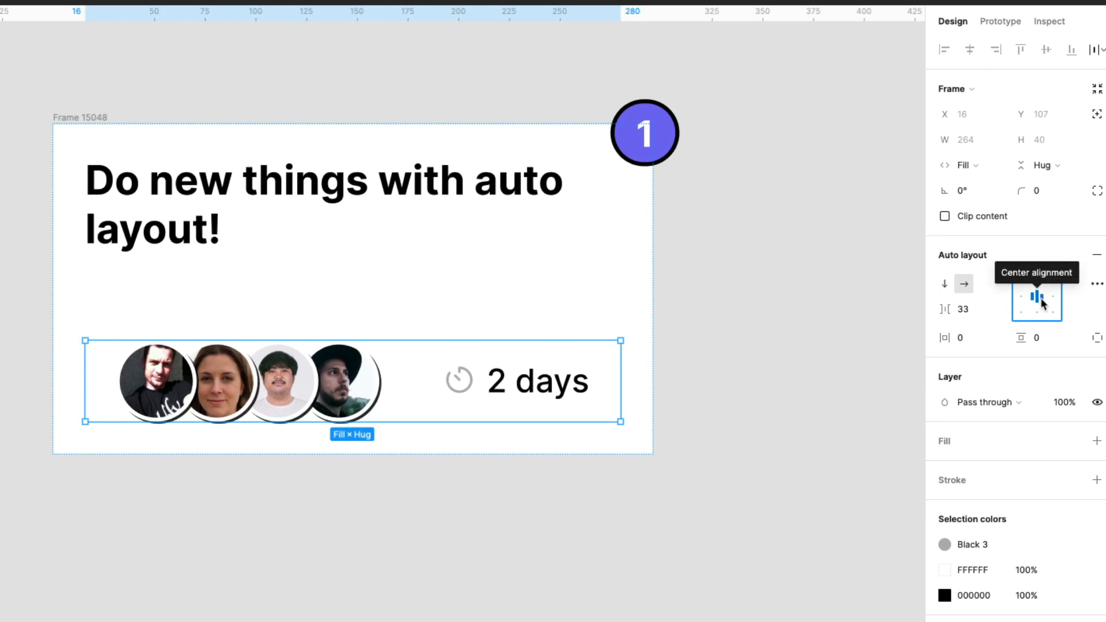
{"action": "double_click", "coordinate": [1041, 297]}
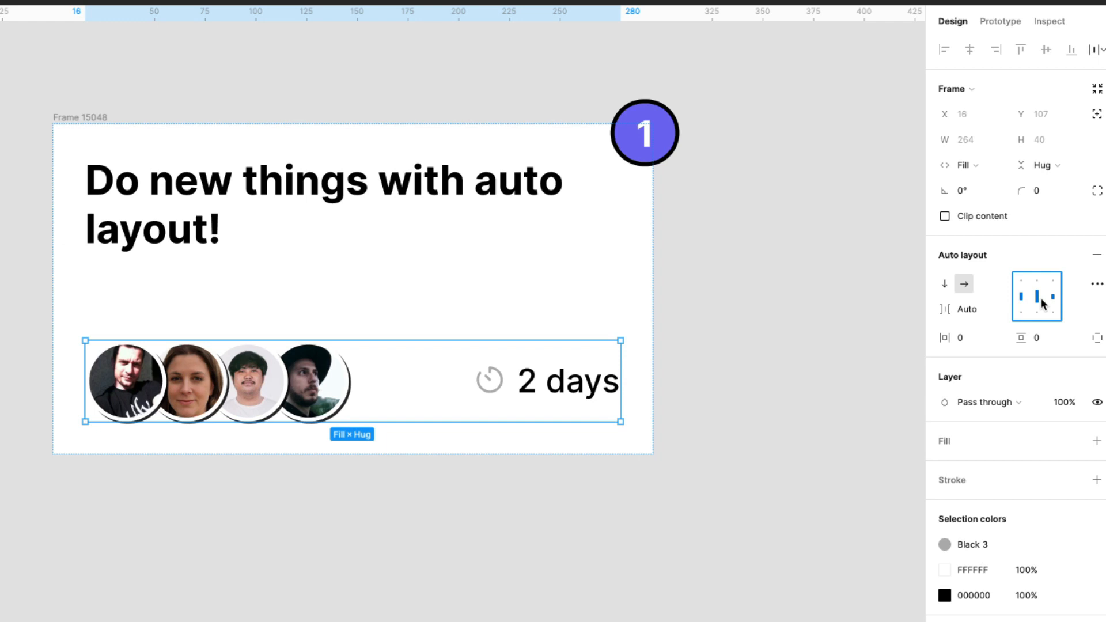
- Set the avatars-and-timer row's spacing mode to Packed in the advanced layout settings, keeping centre alignment
{"action": "left_click", "coordinate": [1097, 284]}
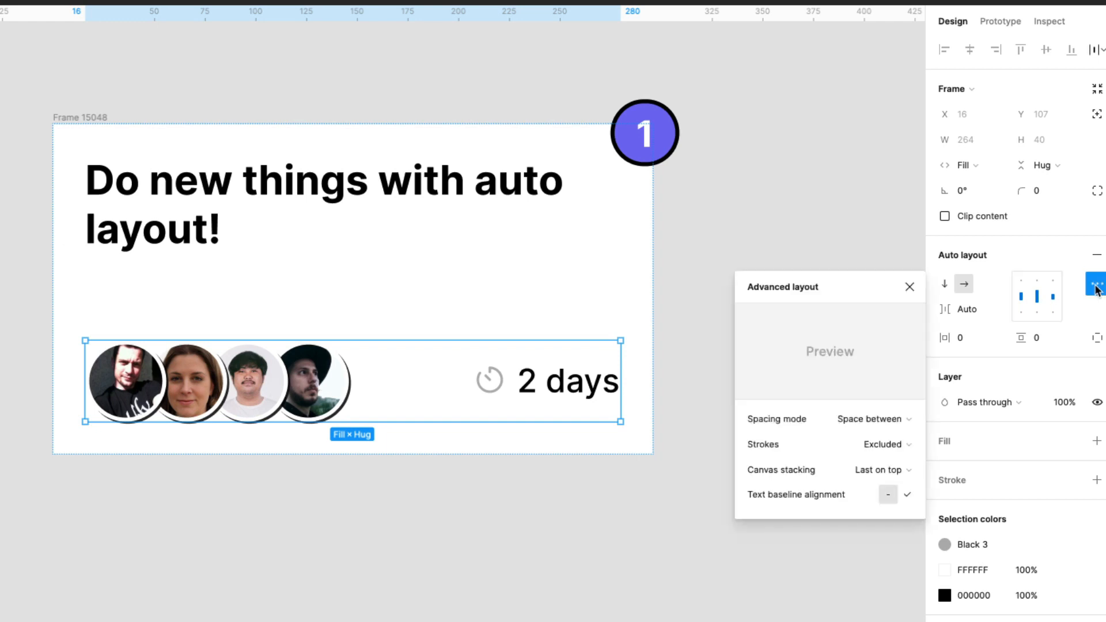
{"action": "left_click", "coordinate": [862, 419]}
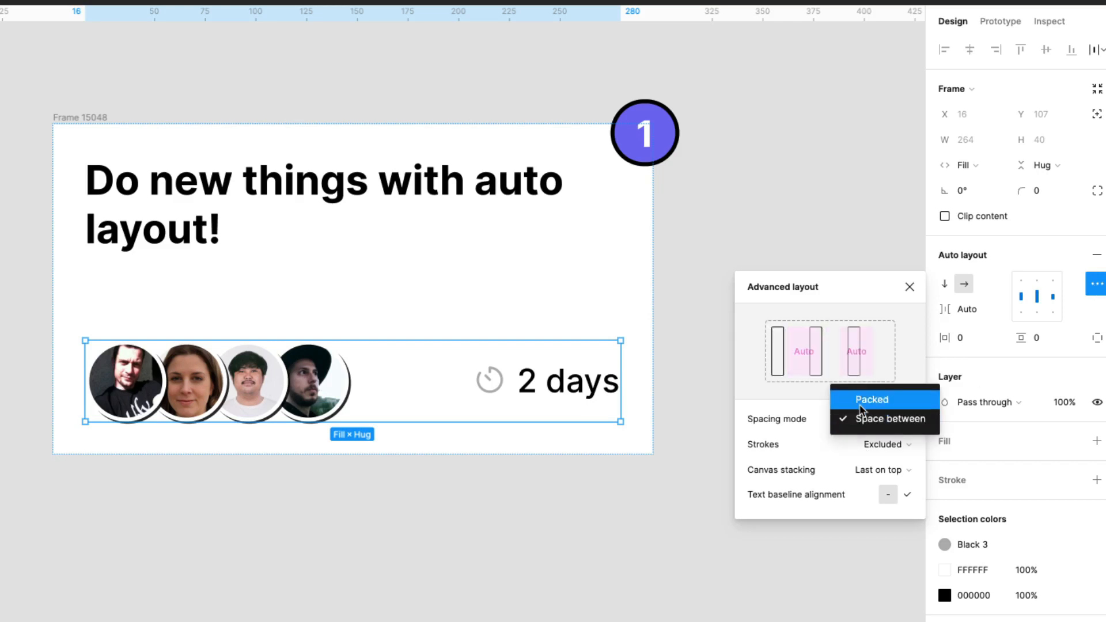
{"action": "left_click", "coordinate": [859, 401]}
{"action": "left_click", "coordinate": [1037, 292]}
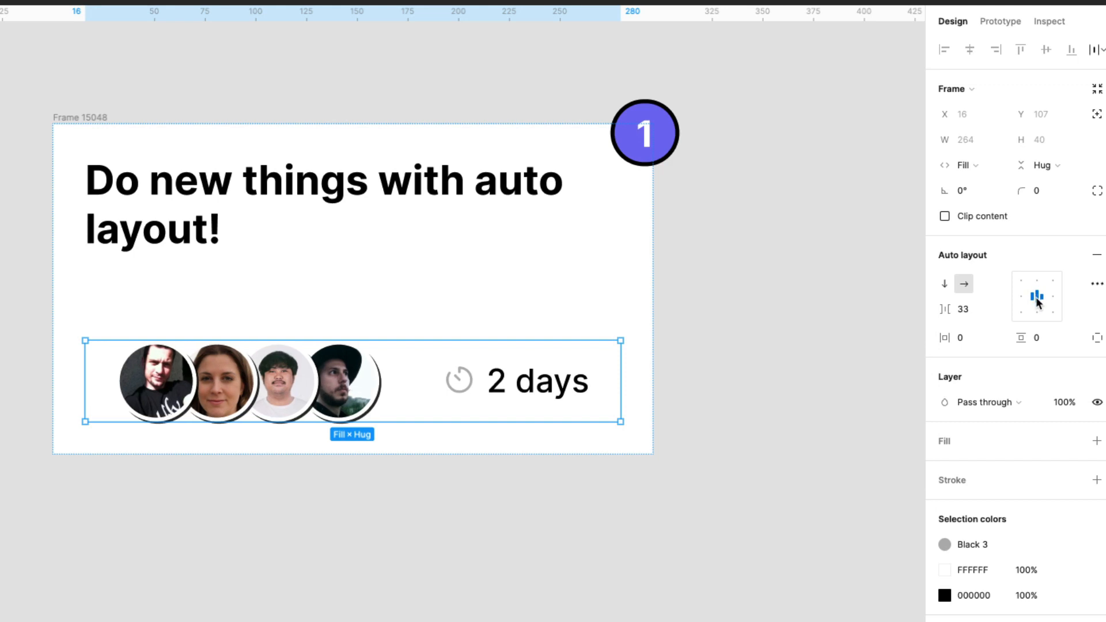
- Toggle the avatars-and-timer row repeatedly between Packed and Space between spacing, ending on Space between
{"action": "key", "text": "x"}
{"action": "key", "text": "x"}
{"action": "key", "text": "x"}
{"action": "key", "text": "x"}
{"action": "key", "text": "x"}
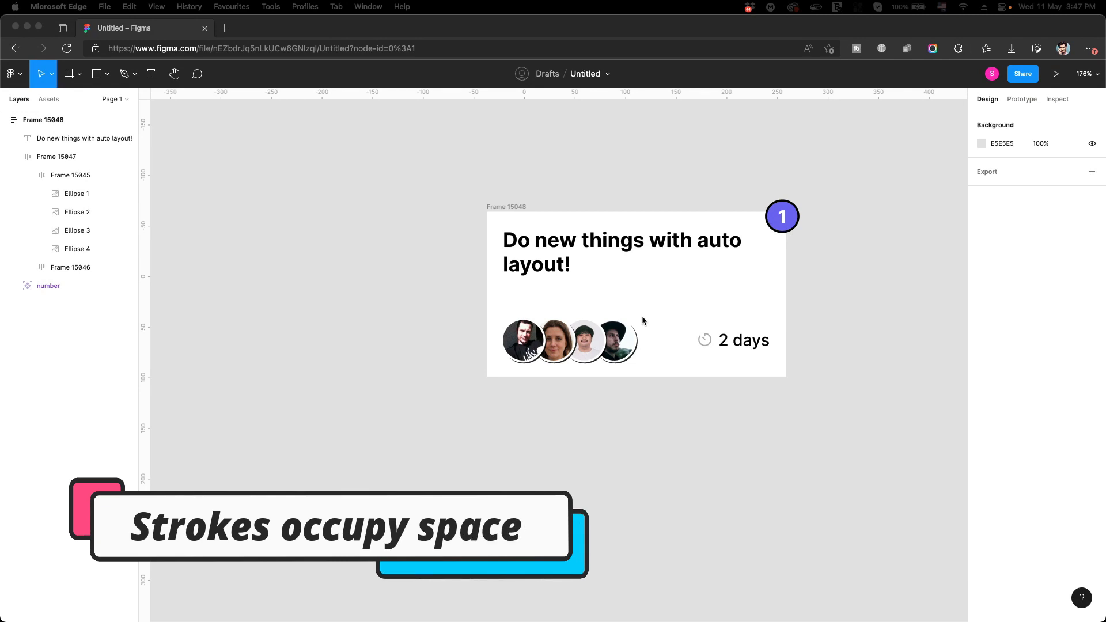
- Set the stroke colour of all four avatar circles to light red FF8D8D
{"action": "double_click", "coordinate": [571, 340]}
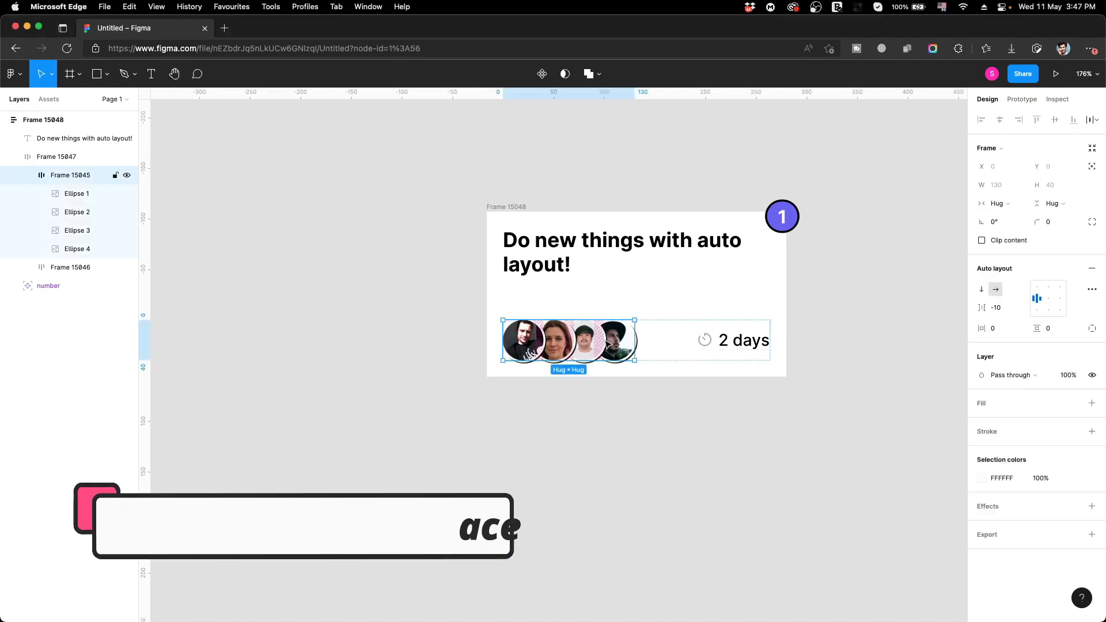
{"action": "scroll", "coordinate": [574, 347], "scroll_direction": "up", "scroll_amount": 3}
{"action": "scroll", "coordinate": [576, 350], "scroll_direction": "up", "scroll_amount": 5}
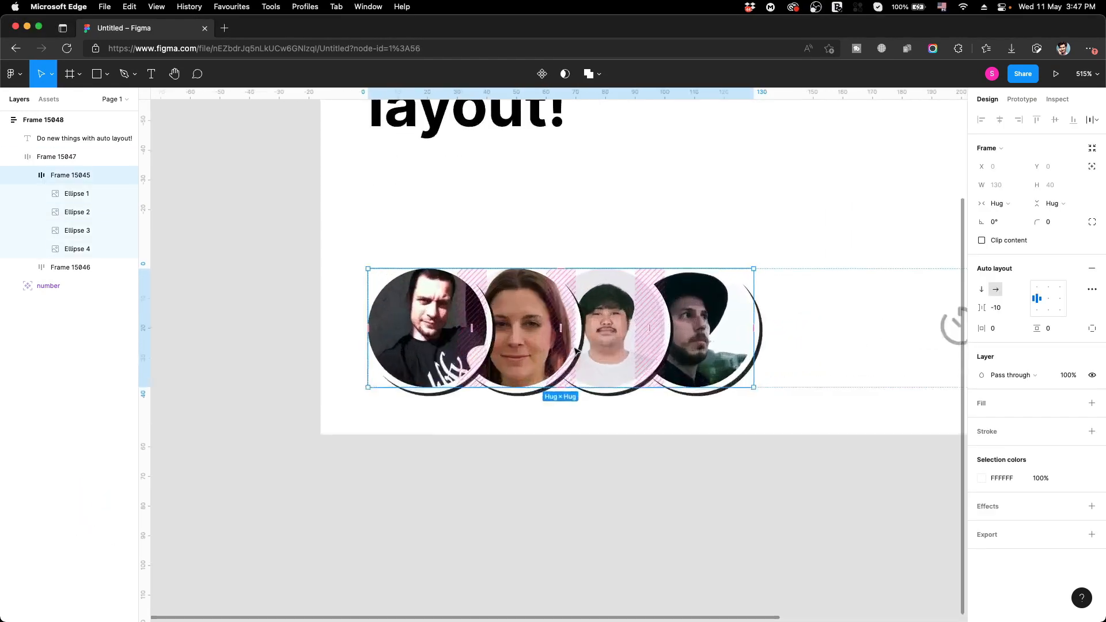
{"action": "left_click", "coordinate": [724, 358]}
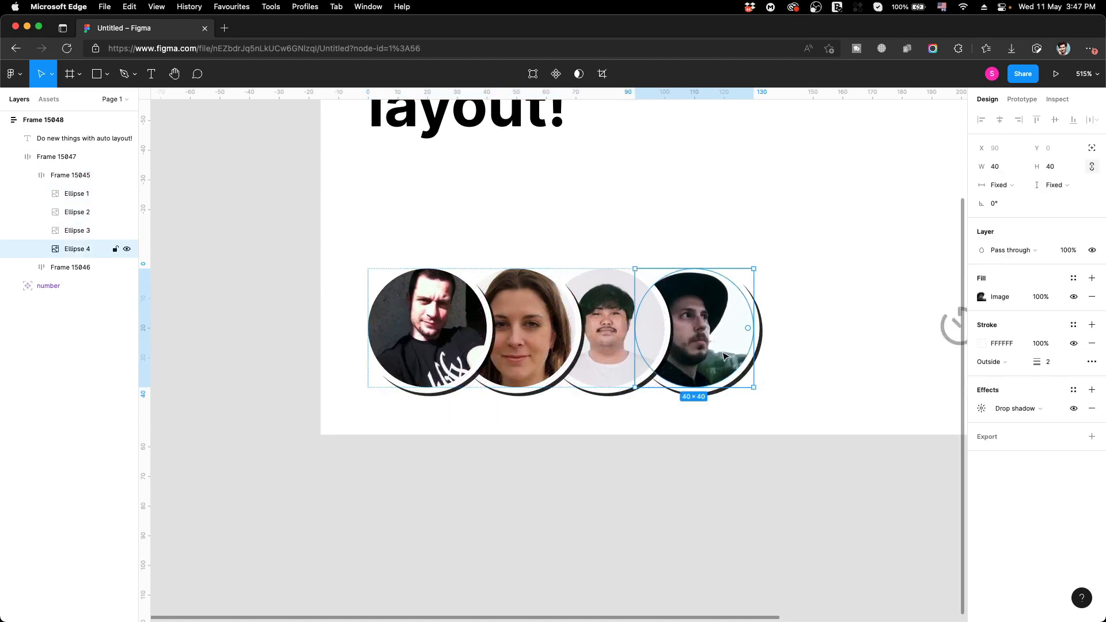
{"action": "left_click", "coordinate": [610, 351], "text": "shift"}
{"action": "left_click", "coordinate": [518, 346], "text": "shift"}
{"action": "left_click", "coordinate": [429, 346], "text": "shift"}
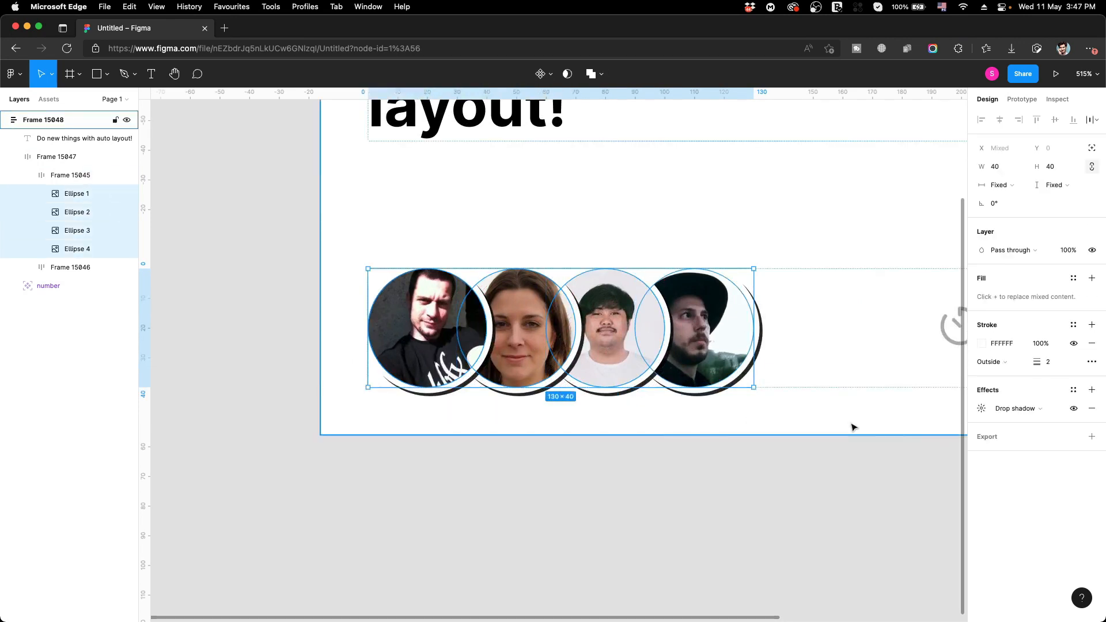
{"action": "left_click", "coordinate": [985, 344]}
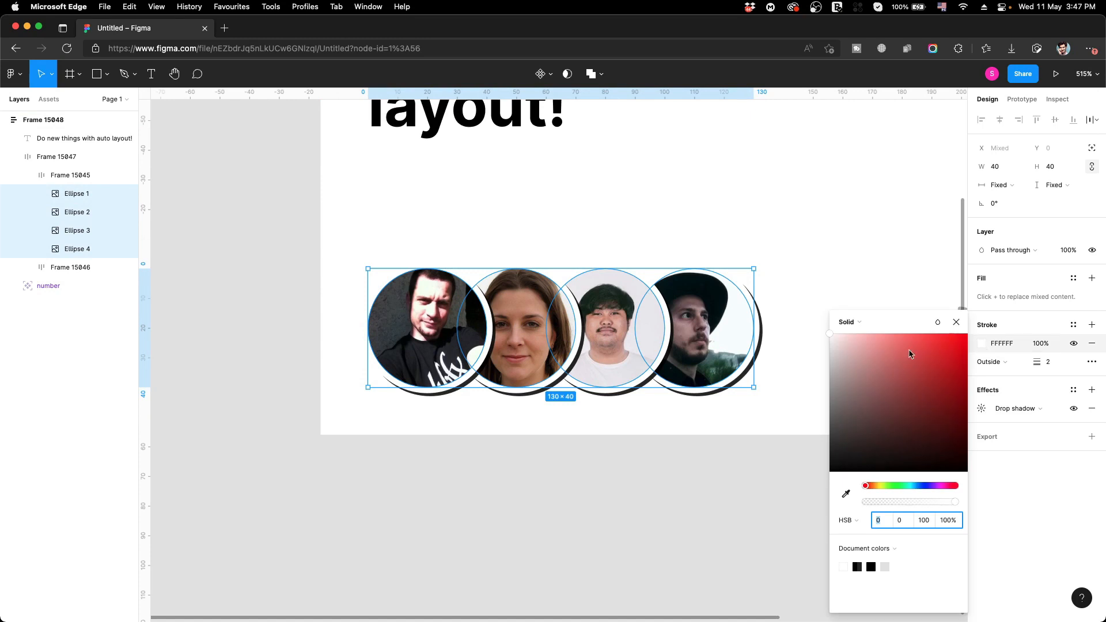
{"action": "left_click", "coordinate": [891, 334]}
{"action": "left_click", "coordinate": [680, 496]}
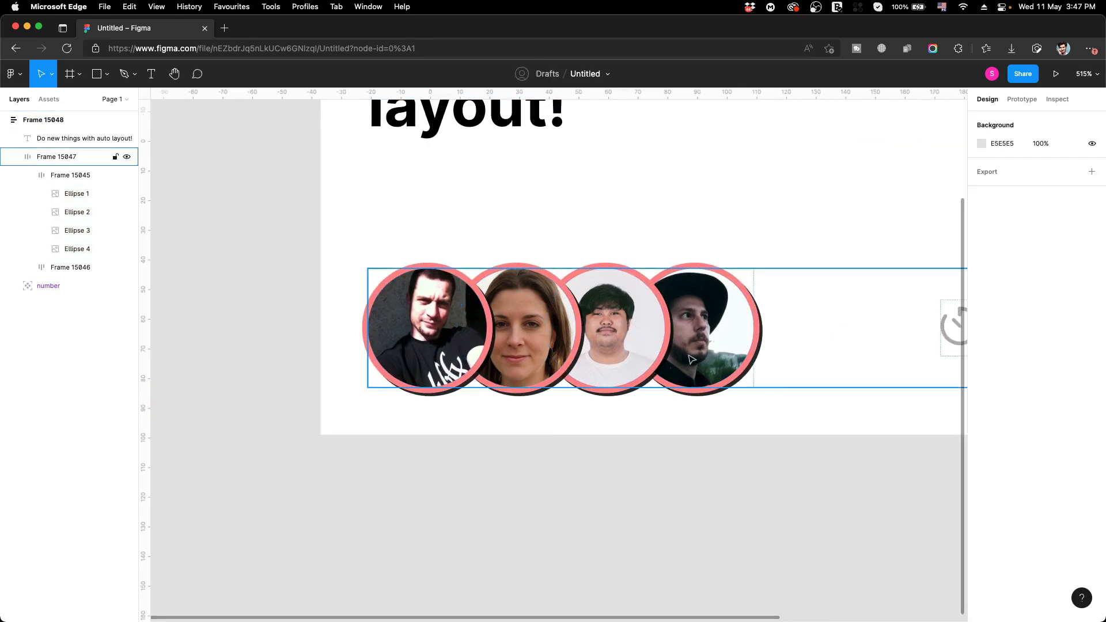
- Set Strokes to Included in layout for the frame holding the four avatars
{"action": "left_click", "coordinate": [678, 355]}
{"action": "left_click_drag", "start_coordinate": [729, 344], "coordinate": [573, 335]}
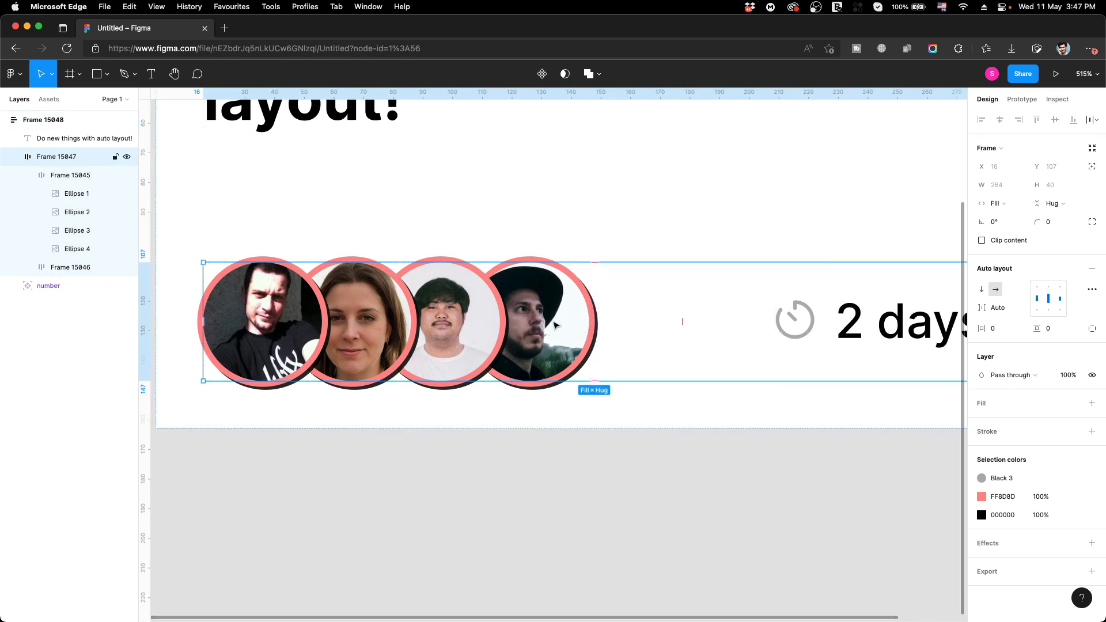
{"action": "left_click", "coordinate": [541, 328]}
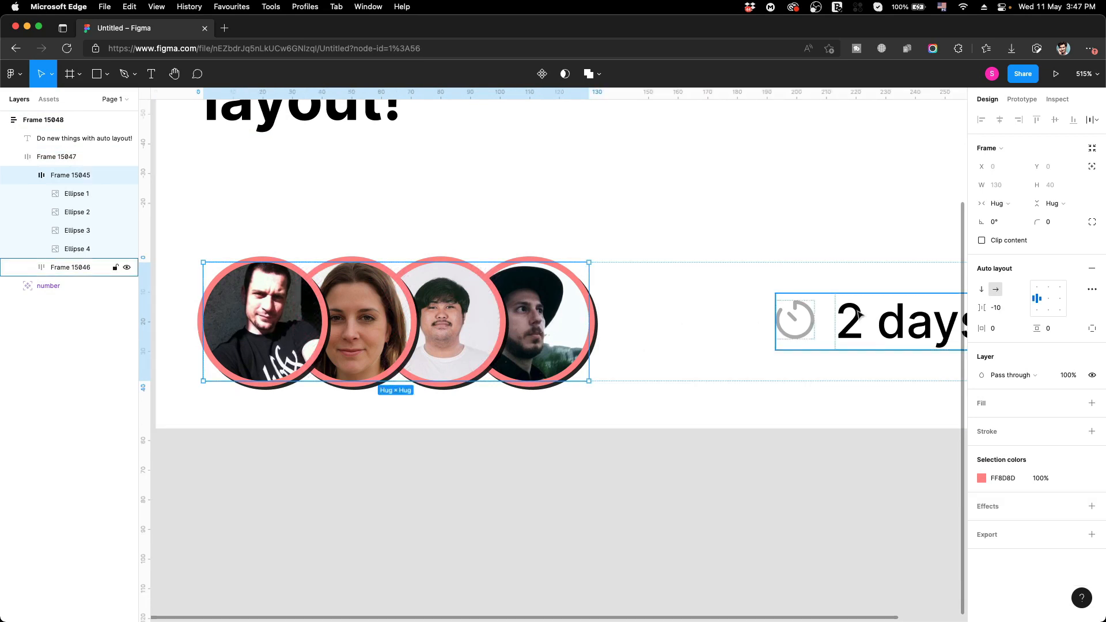
{"action": "left_click", "coordinate": [1093, 293]}
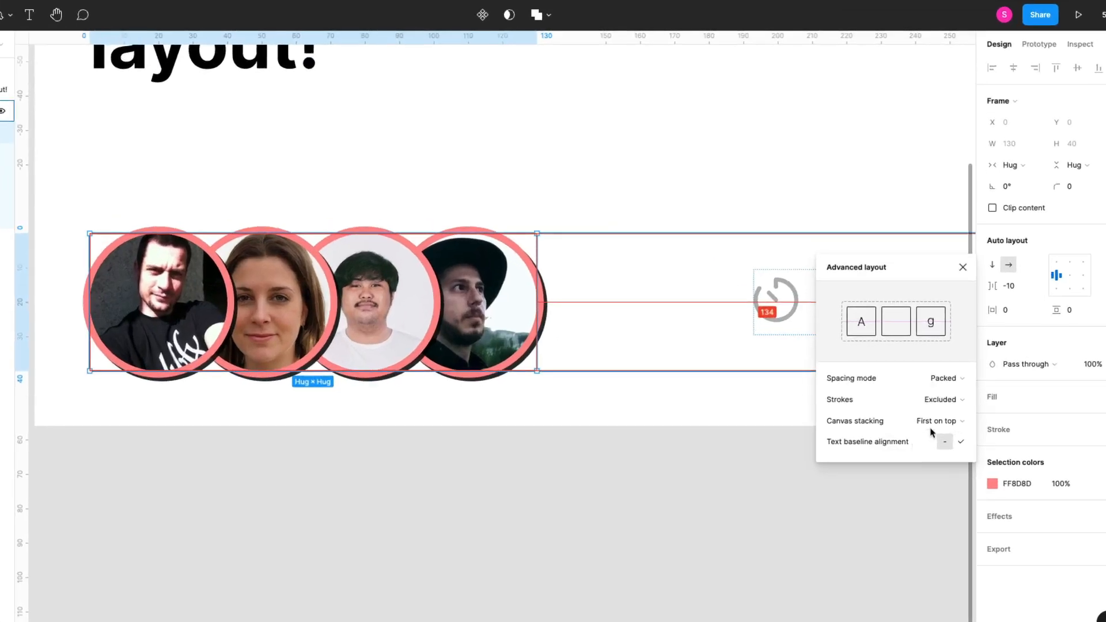
{"action": "left_click", "coordinate": [941, 405]}
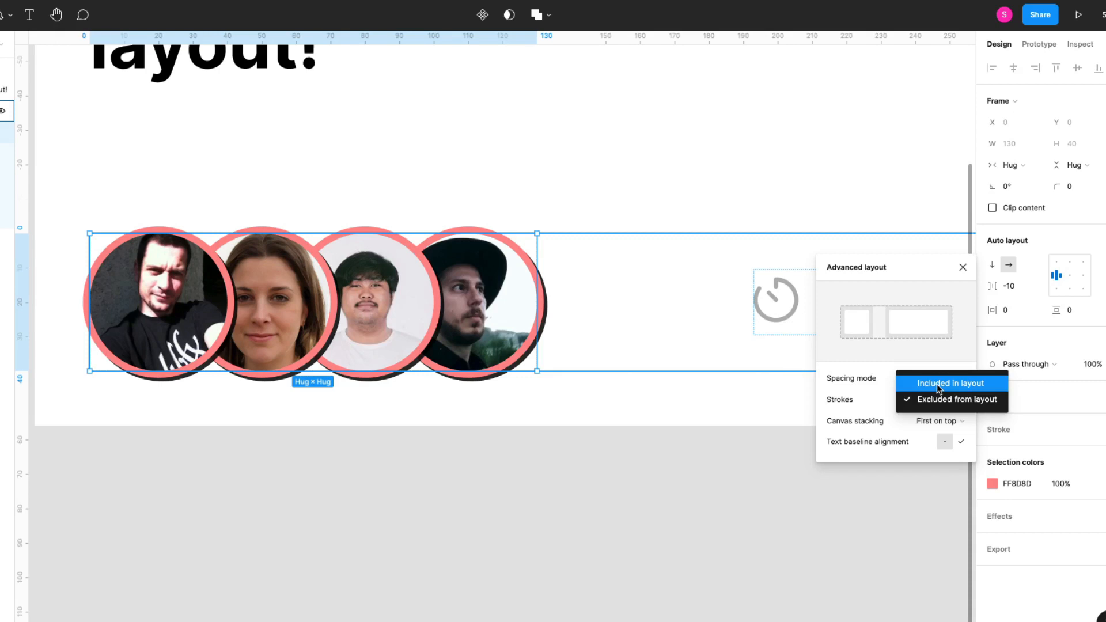
{"action": "left_click", "coordinate": [939, 384]}
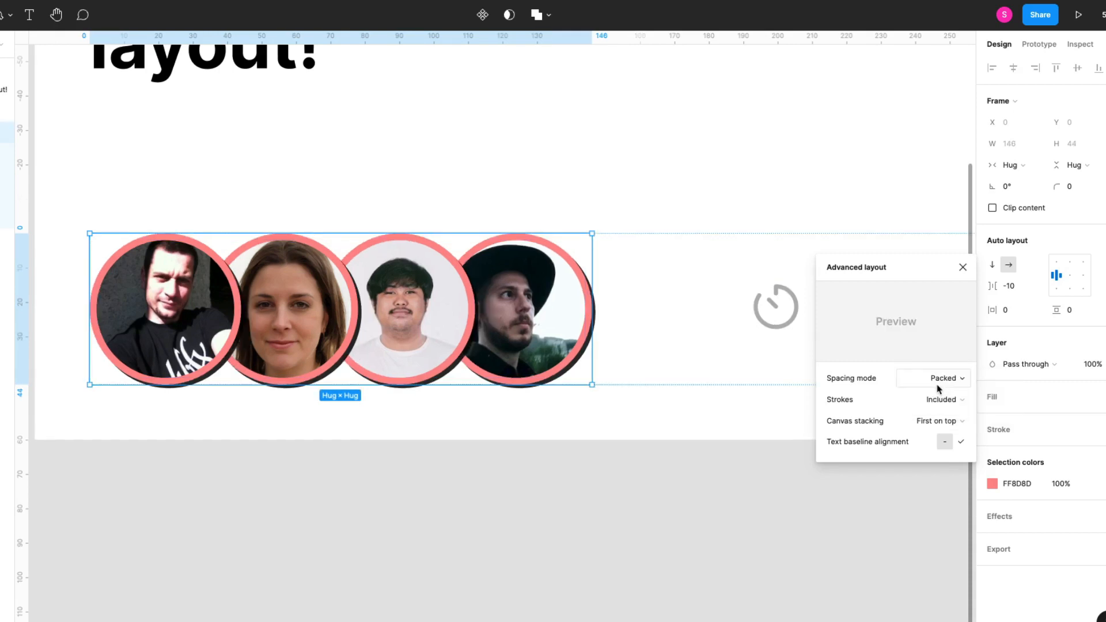
- Compare the avatar frame with strokes excluded from and included in layout, ending on Included
{"action": "left_click", "coordinate": [941, 399]}
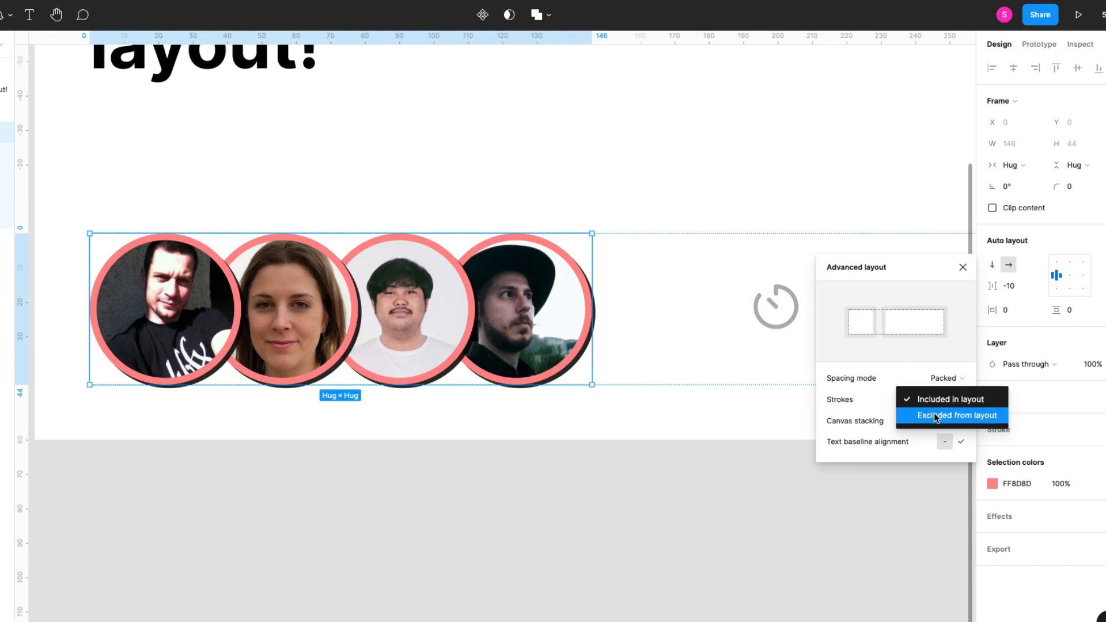
{"action": "left_click", "coordinate": [936, 415]}
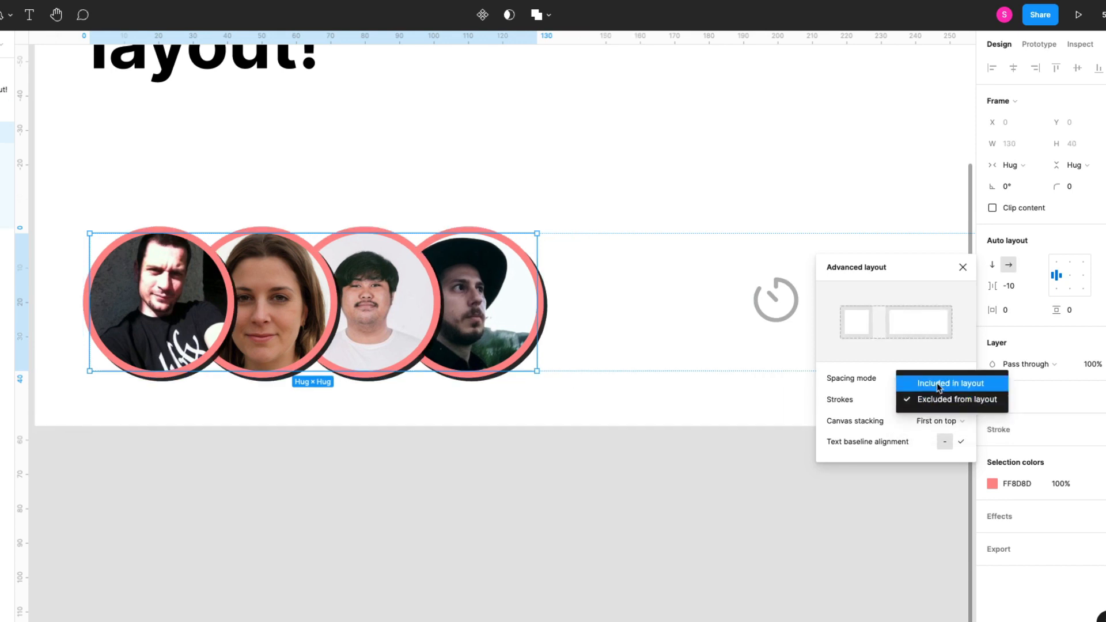
{"action": "left_click", "coordinate": [937, 383]}
{"action": "left_click", "coordinate": [961, 266]}
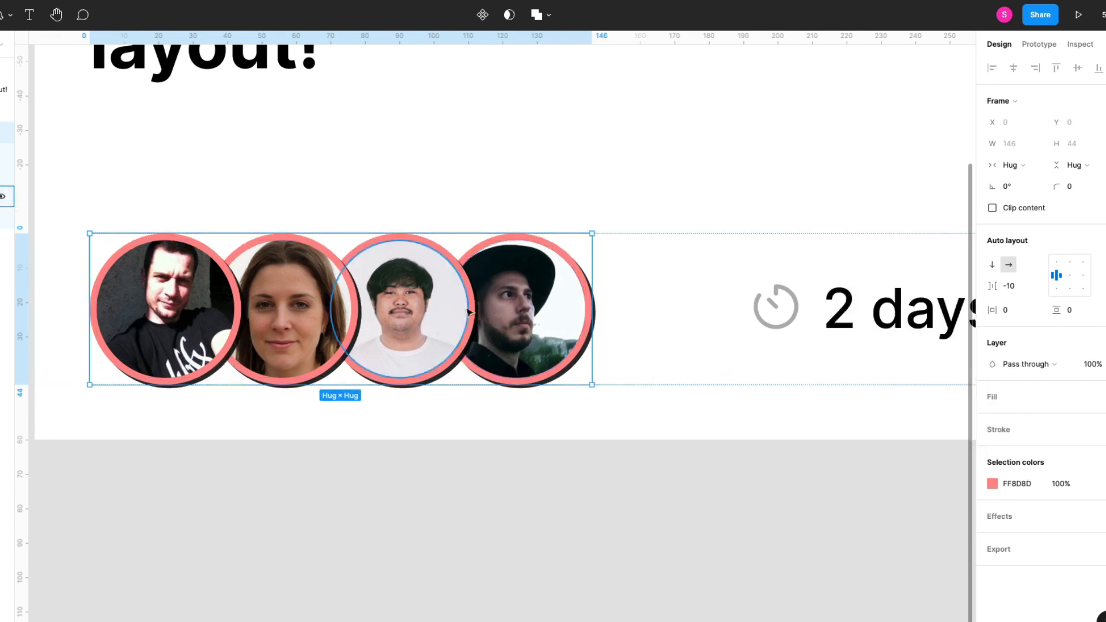
- Round the card frame's corners to 6 and add a drop shadow effect to it
{"action": "scroll", "coordinate": [456, 311], "scroll_direction": "down", "scroll_amount": 3}
{"action": "left_click", "coordinate": [464, 392]}
{"action": "scroll", "coordinate": [645, 429], "scroll_direction": "down", "scroll_amount": 5}
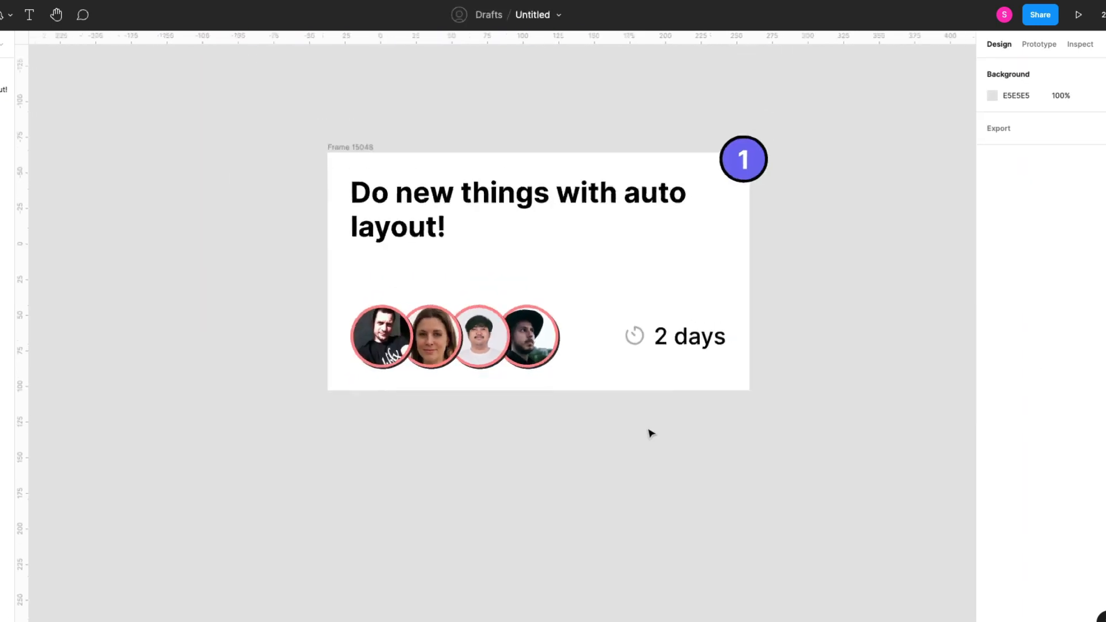
{"action": "scroll", "coordinate": [585, 364], "scroll_direction": "up", "scroll_amount": 4}
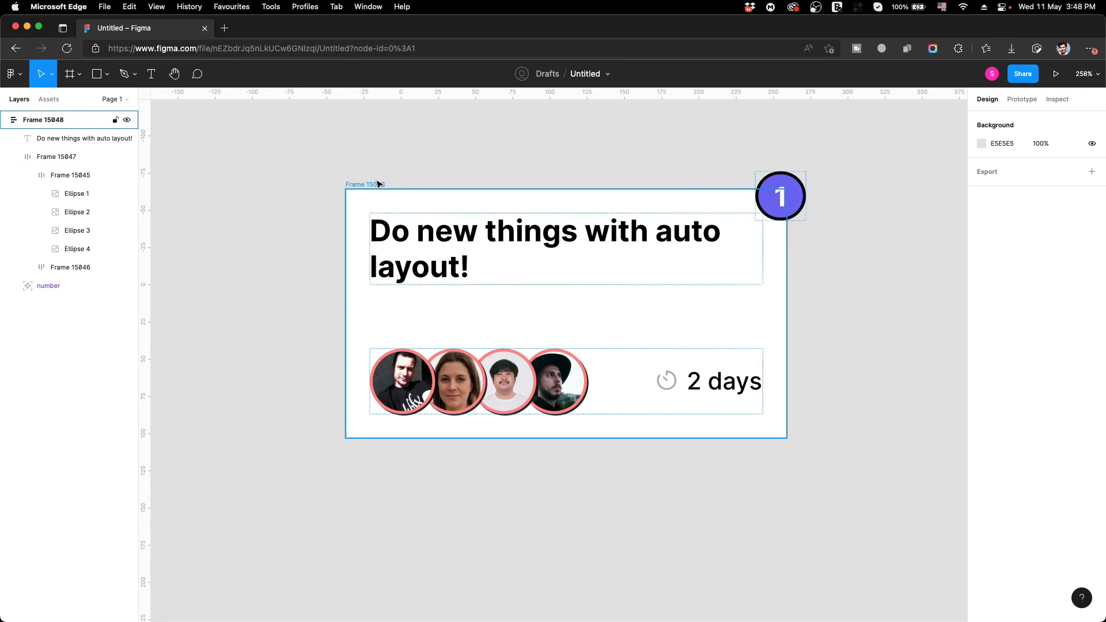
{"action": "left_click", "coordinate": [377, 183]}
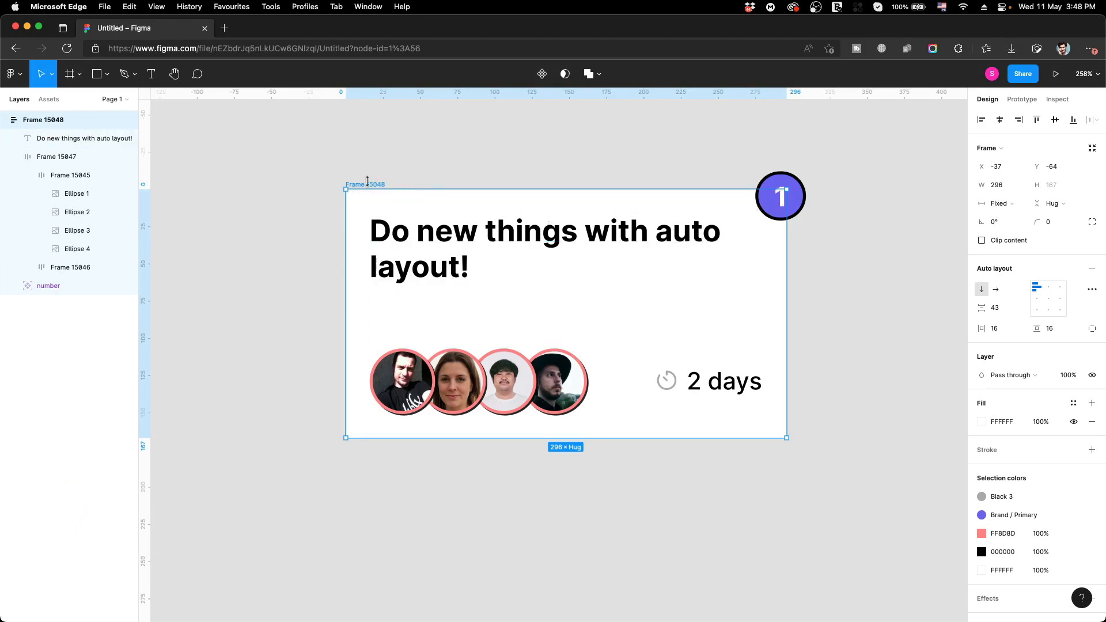
{"action": "left_click_drag", "start_coordinate": [1037, 226], "coordinate": [1098, 225]}
{"action": "scroll", "coordinate": [1009, 437], "scroll_direction": "down", "scroll_amount": 2}
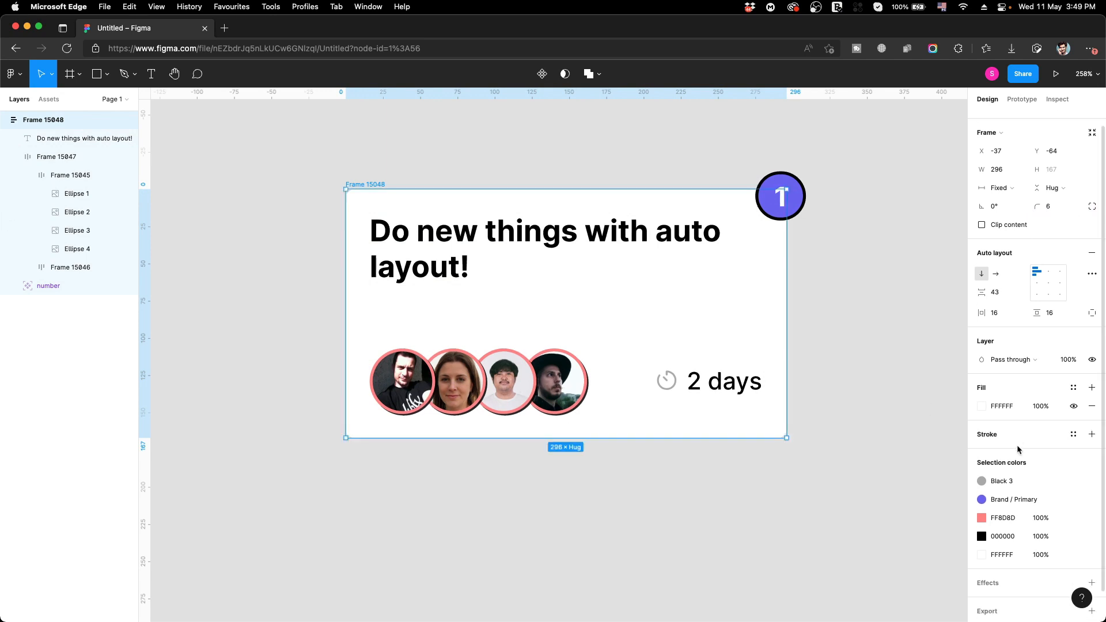
{"action": "left_click", "coordinate": [1092, 551]}
{"action": "scroll", "coordinate": [990, 552], "scroll_direction": "down", "scroll_amount": 1}
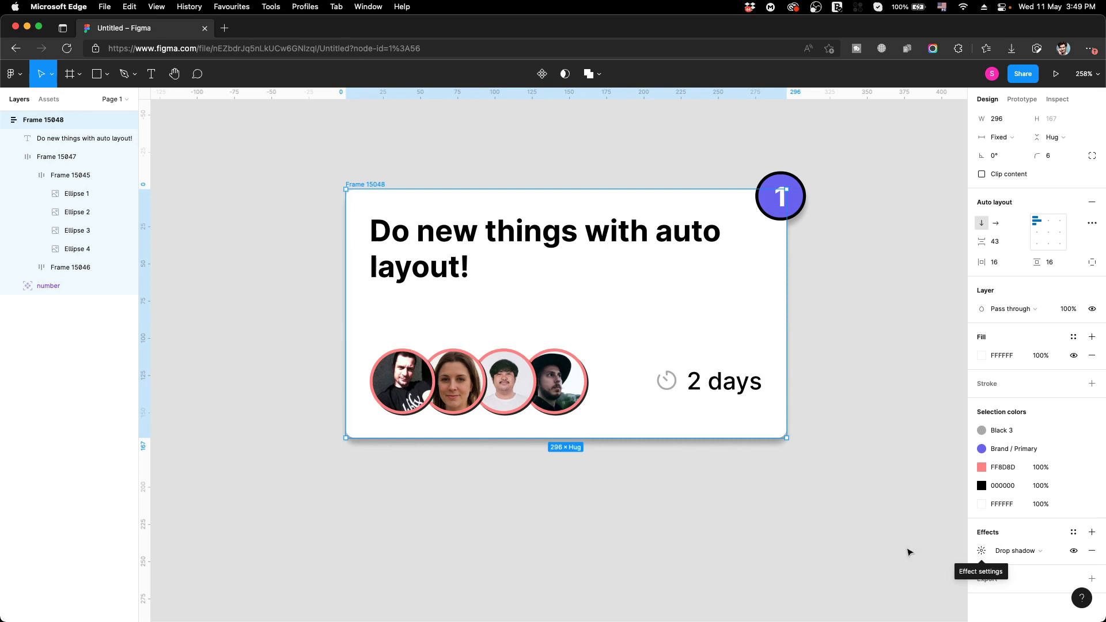
{"action": "left_click", "coordinate": [850, 422]}
{"action": "scroll", "coordinate": [611, 329], "scroll_direction": "down", "scroll_amount": 4}
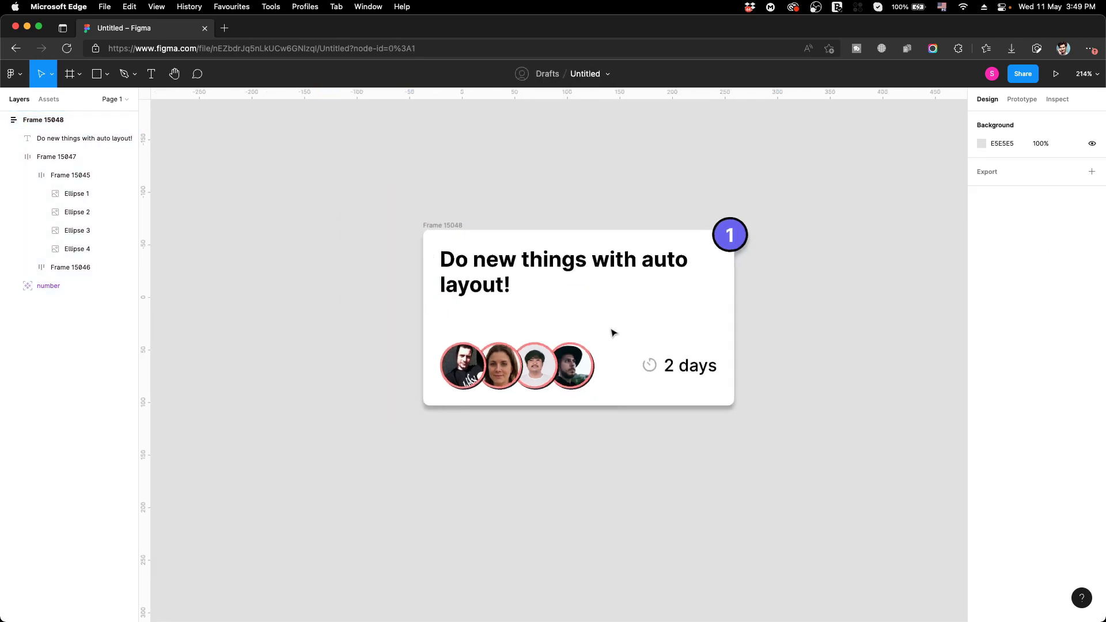
{"action": "scroll", "coordinate": [609, 323], "scroll_direction": "up", "scroll_amount": 7}
{"action": "scroll", "coordinate": [631, 320], "scroll_direction": "down", "scroll_amount": 4}
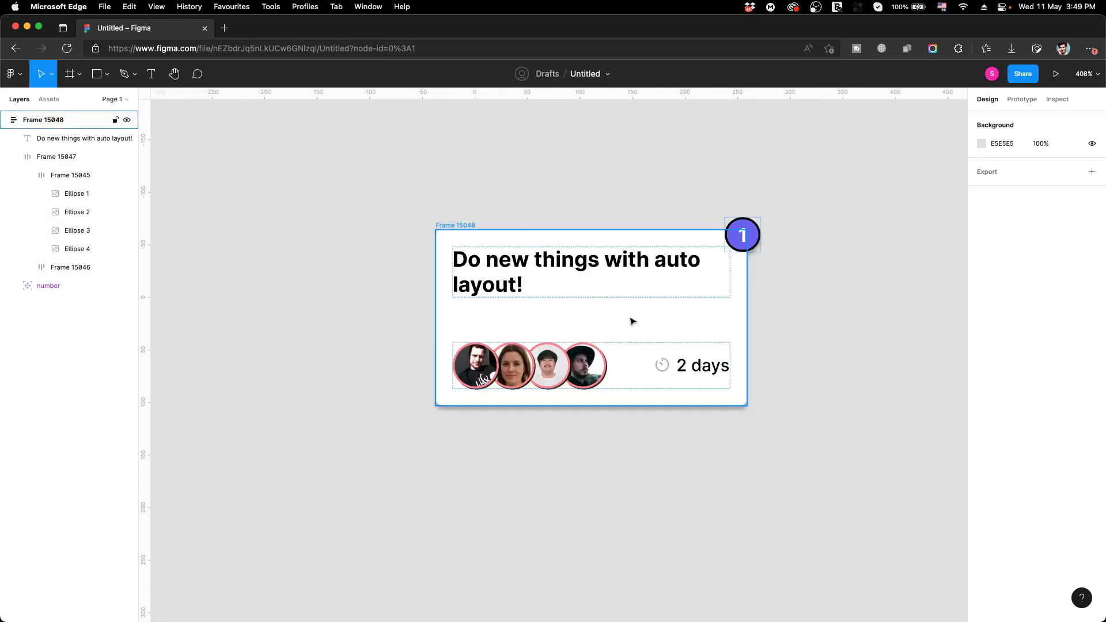
{"action": "double_click", "coordinate": [524, 288]}
{"action": "left_click", "coordinate": [419, 306]}
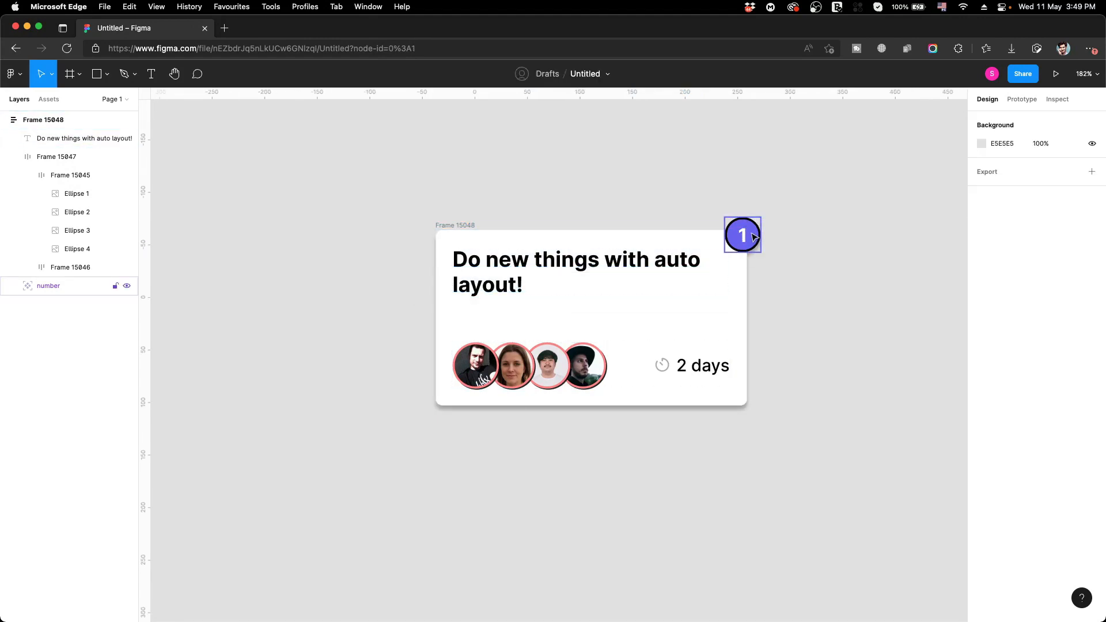
- Draw a narrow vertical rectangle about 5 × 39 to the right of the card and set its corner radius to 20
{"action": "left_click", "coordinate": [107, 73]}
{"action": "left_click", "coordinate": [109, 104]}
{"action": "left_click_drag", "start_coordinate": [804, 243], "coordinate": [810, 288]}
{"action": "scroll", "coordinate": [810, 273], "scroll_direction": "up", "scroll_amount": 5}
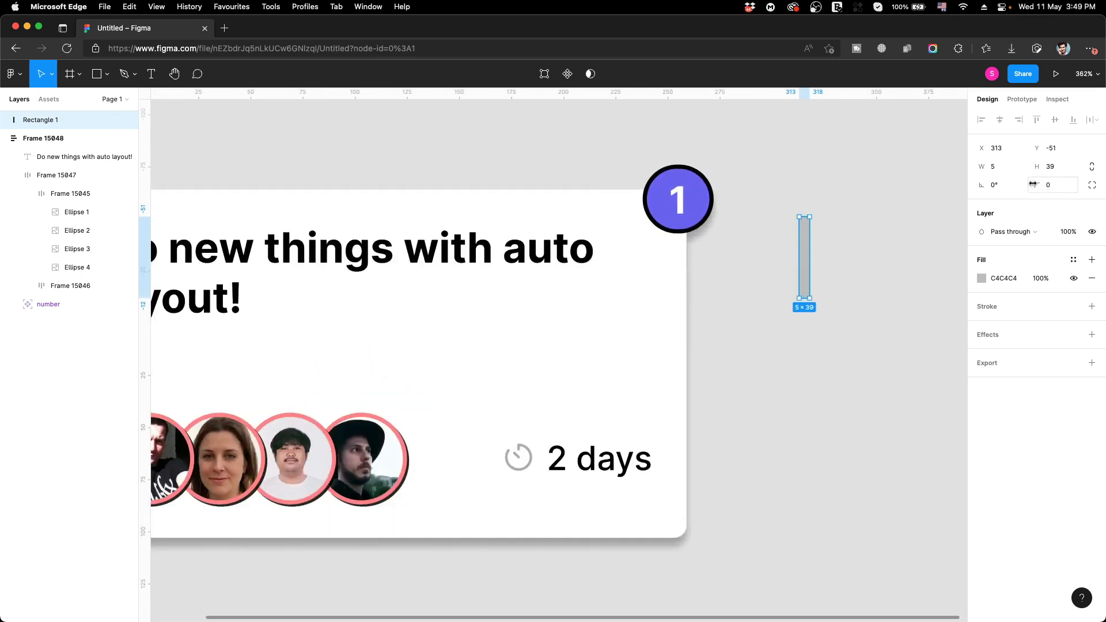
{"action": "left_click_drag", "start_coordinate": [1034, 184], "coordinate": [1044, 183]}
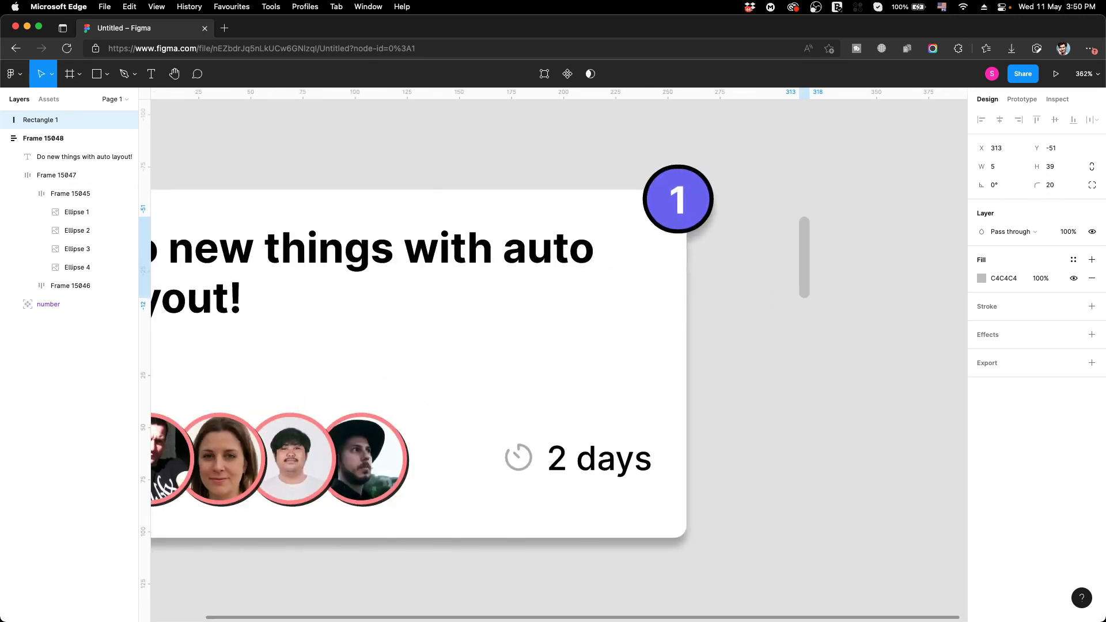
- Change the narrow rounded rectangle's fill to the red FF4A4A
{"action": "left_click", "coordinate": [981, 278]}
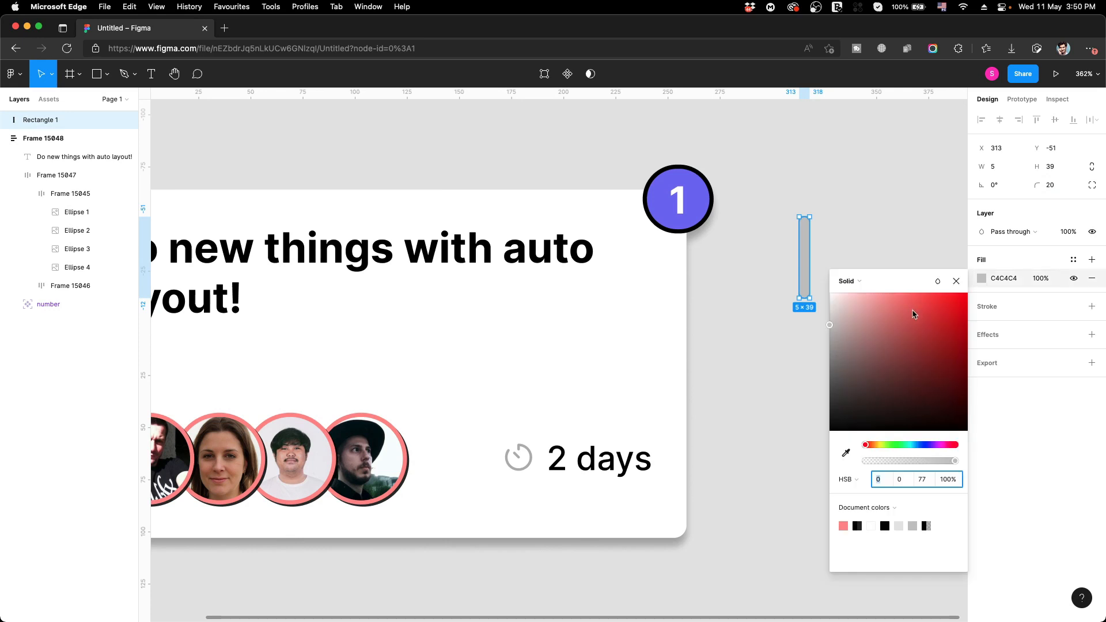
{"action": "left_click_drag", "start_coordinate": [912, 350], "coordinate": [926, 295]}
{"action": "left_click", "coordinate": [909, 250]}
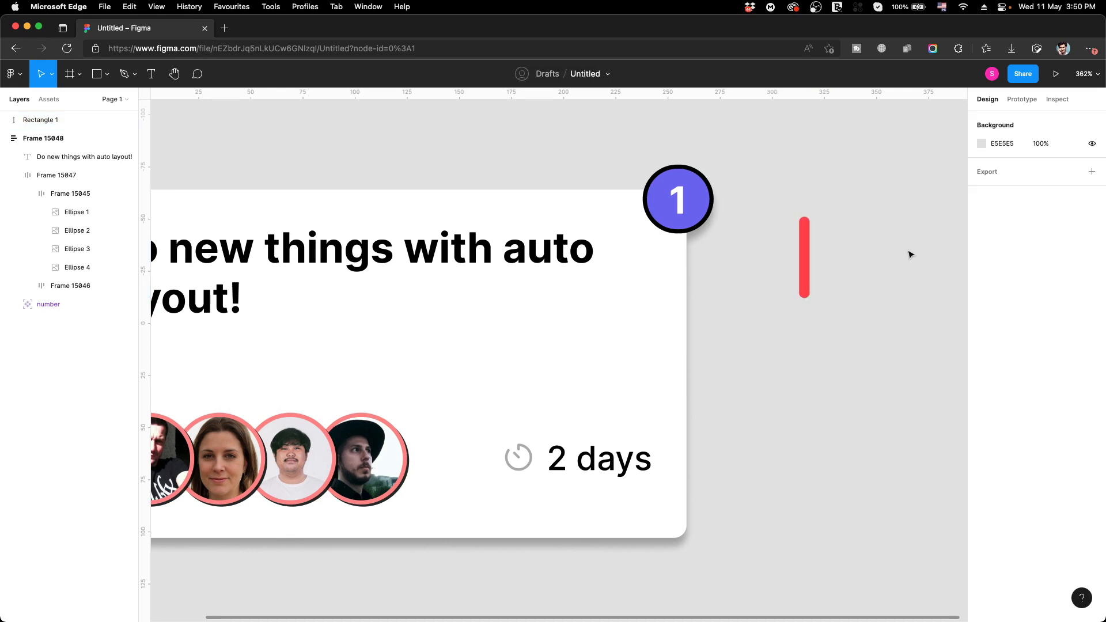
- Move the red bar into the card frame and give it absolute position within the auto layout
{"action": "scroll", "coordinate": [912, 256], "scroll_direction": "down", "scroll_amount": 5}
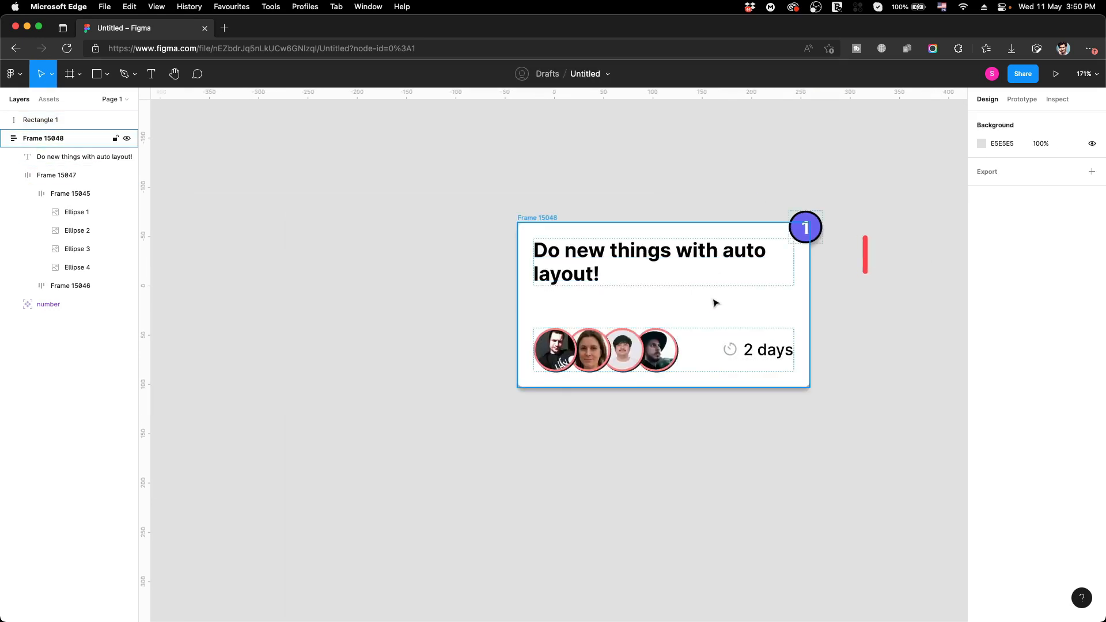
{"action": "scroll", "coordinate": [506, 252], "scroll_direction": "up", "scroll_amount": 1}
{"action": "left_click_drag", "start_coordinate": [866, 265], "coordinate": [563, 262]}
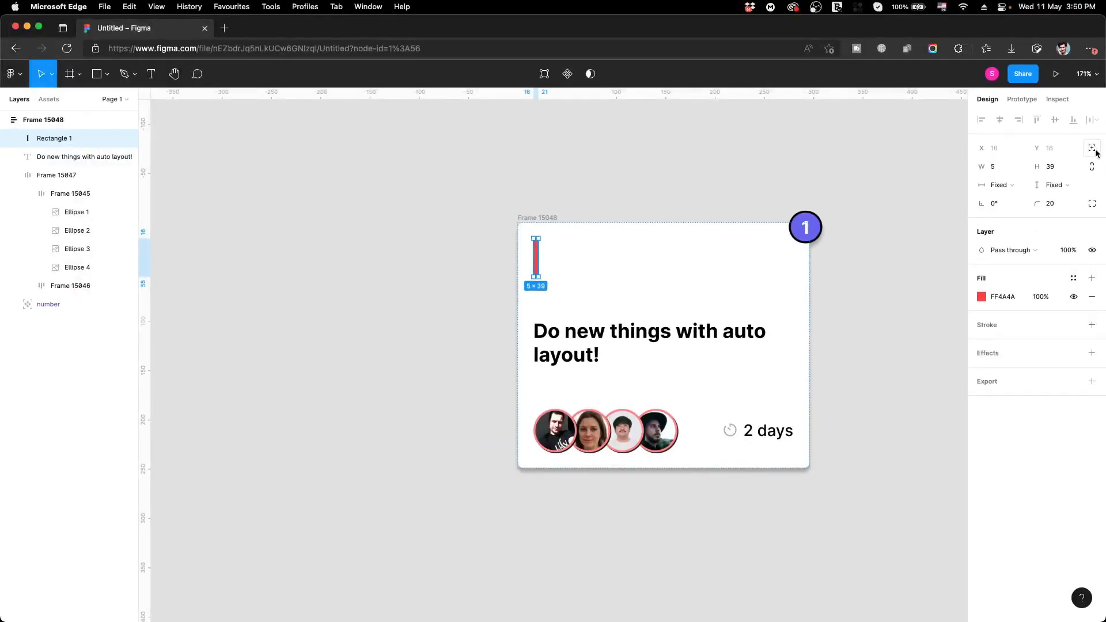
{"action": "left_click", "coordinate": [1092, 148]}
- Place the red bar on the card's left edge at X -2, Y 20 and lengthen it to a height of 42
{"action": "scroll", "coordinate": [507, 268], "scroll_direction": "up", "scroll_amount": 5}
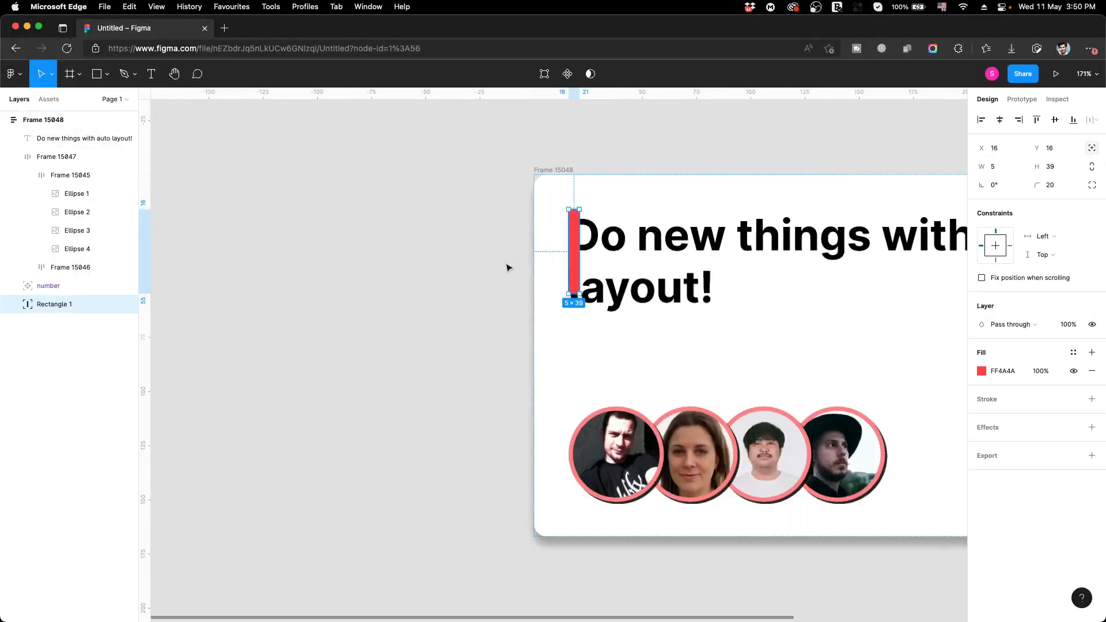
{"action": "left_click_drag", "start_coordinate": [576, 258], "coordinate": [535, 266]}
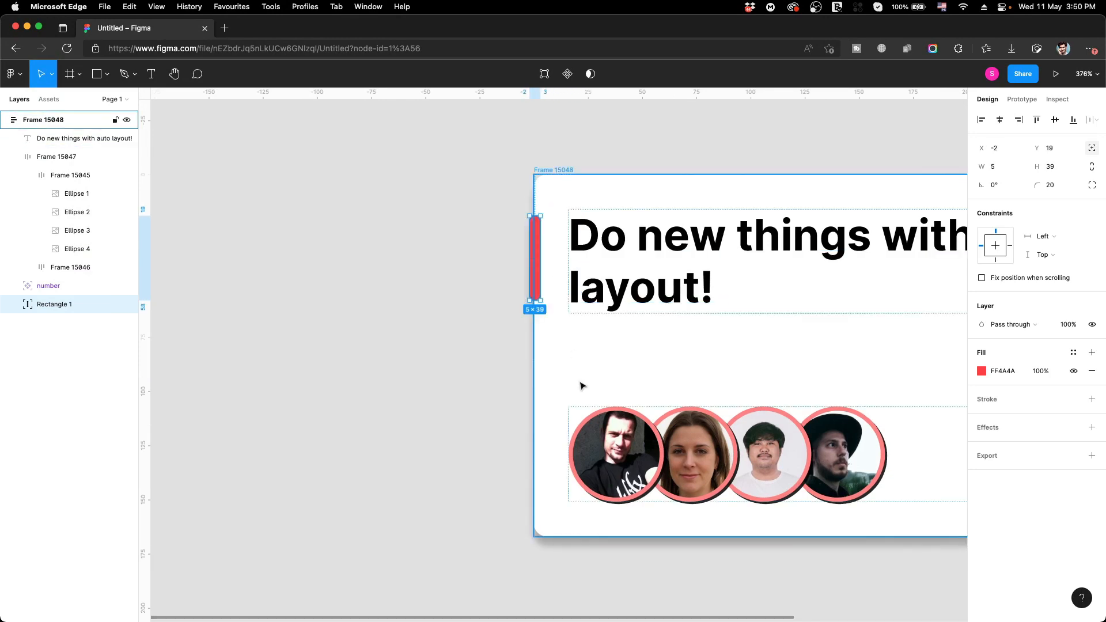
{"action": "key", "text": "Down"}
{"action": "key", "text": "Down"}
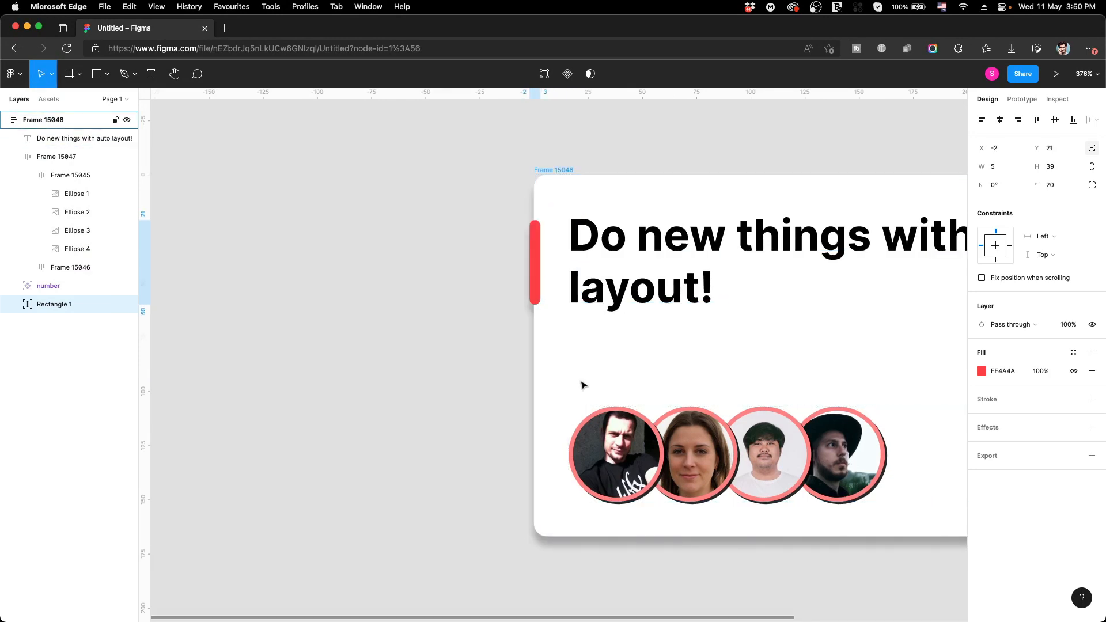
{"action": "key", "text": "Up"}
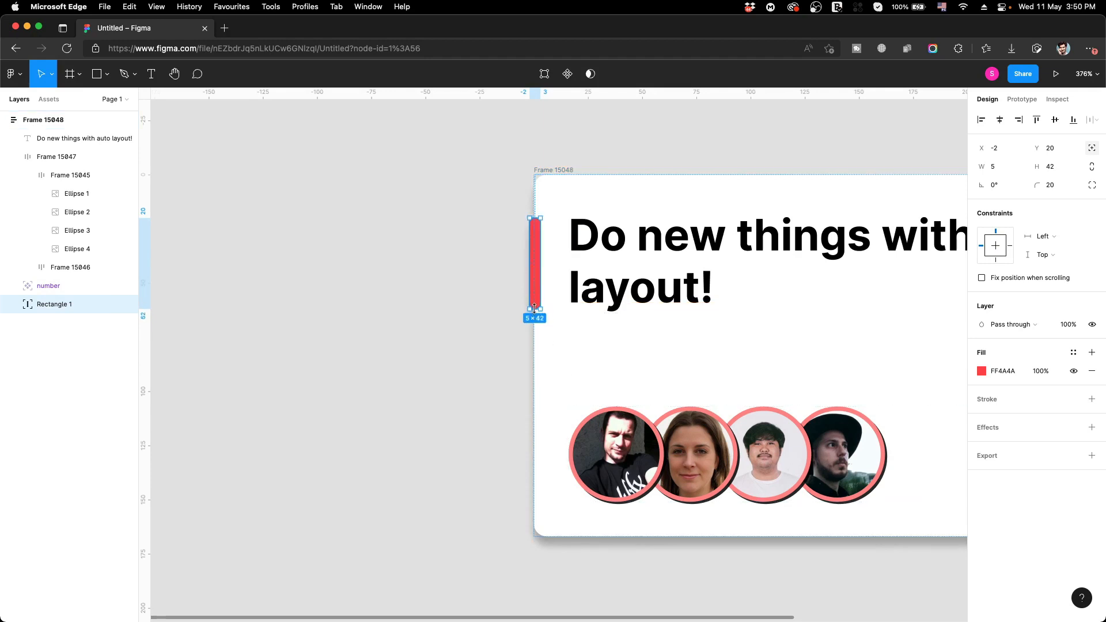
{"action": "left_click", "coordinate": [462, 240]}
- Set the red bar's vertical constraint to Top and bottom
{"action": "scroll", "coordinate": [520, 280], "scroll_direction": "down", "scroll_amount": 5}
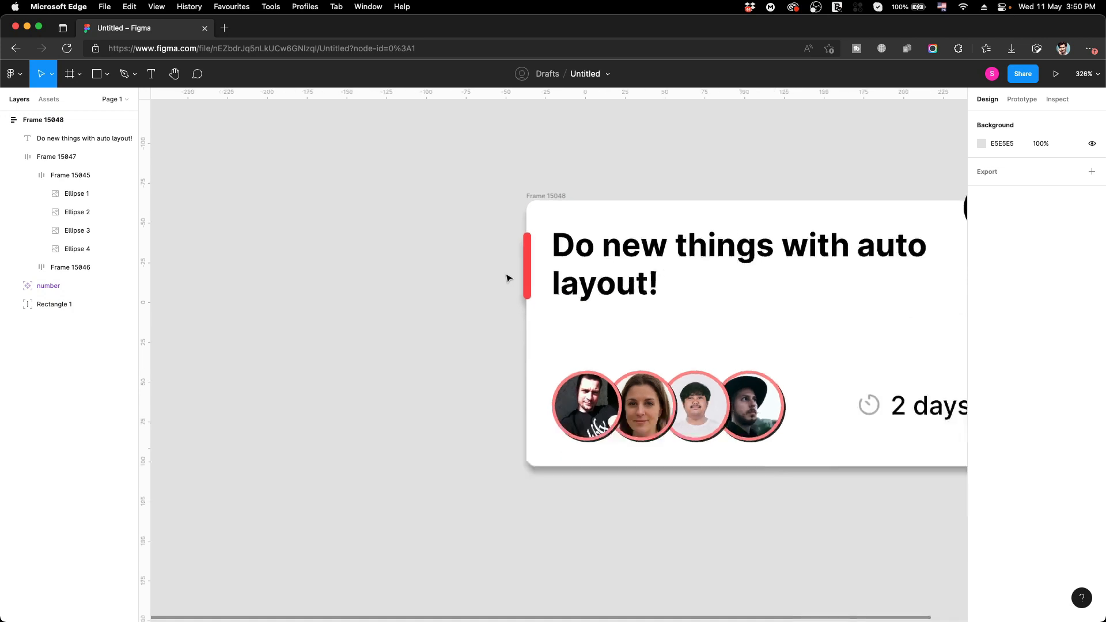
{"action": "scroll", "coordinate": [599, 279], "scroll_direction": "up", "scroll_amount": 2}
{"action": "scroll", "coordinate": [482, 280], "scroll_direction": "up", "scroll_amount": 2}
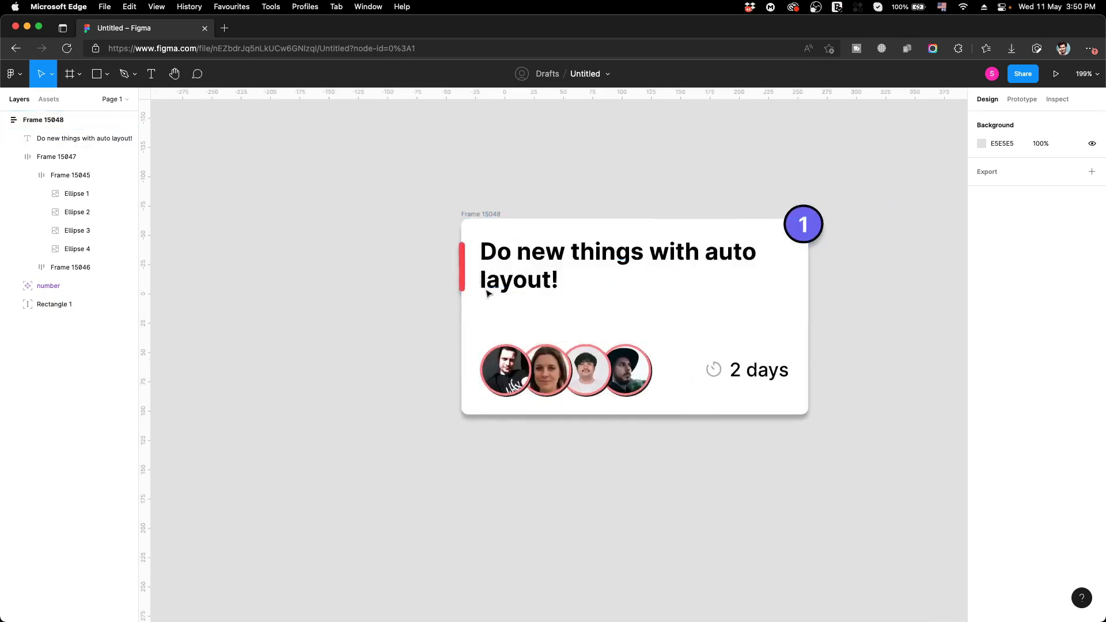
{"action": "left_click", "coordinate": [462, 271]}
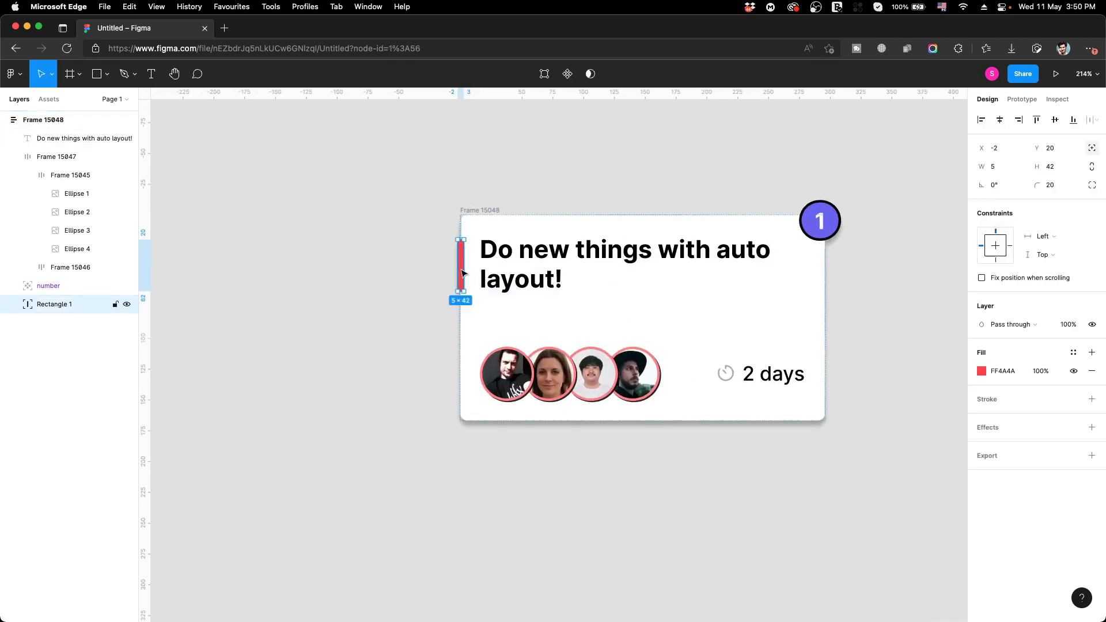
{"action": "left_click", "coordinate": [996, 260]}
{"action": "left_click", "coordinate": [1046, 255]}
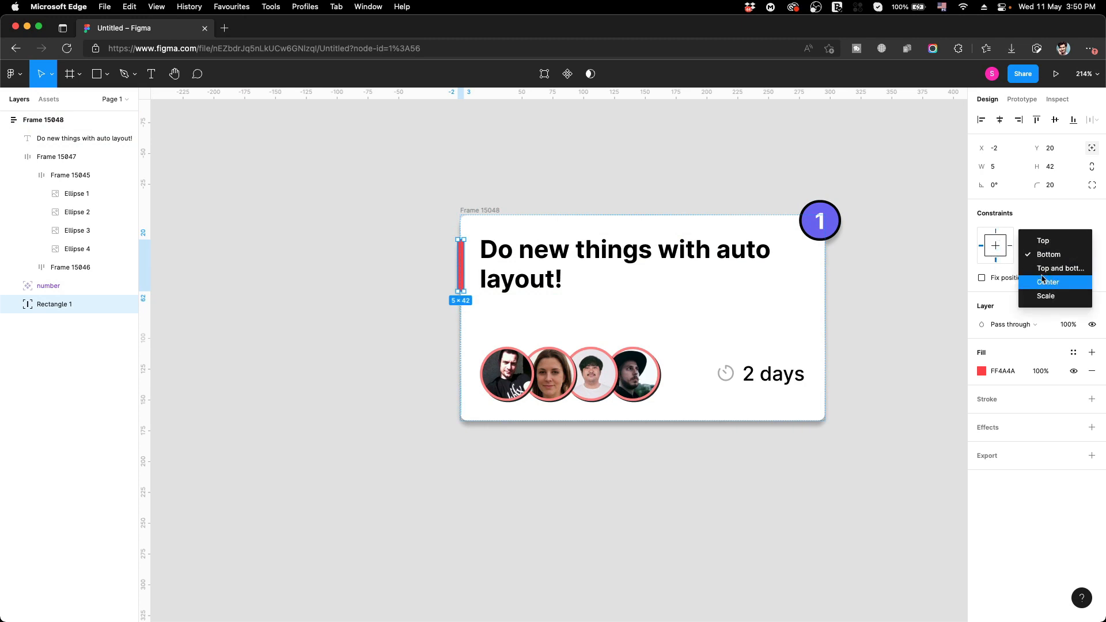
{"action": "left_click", "coordinate": [1057, 269]}
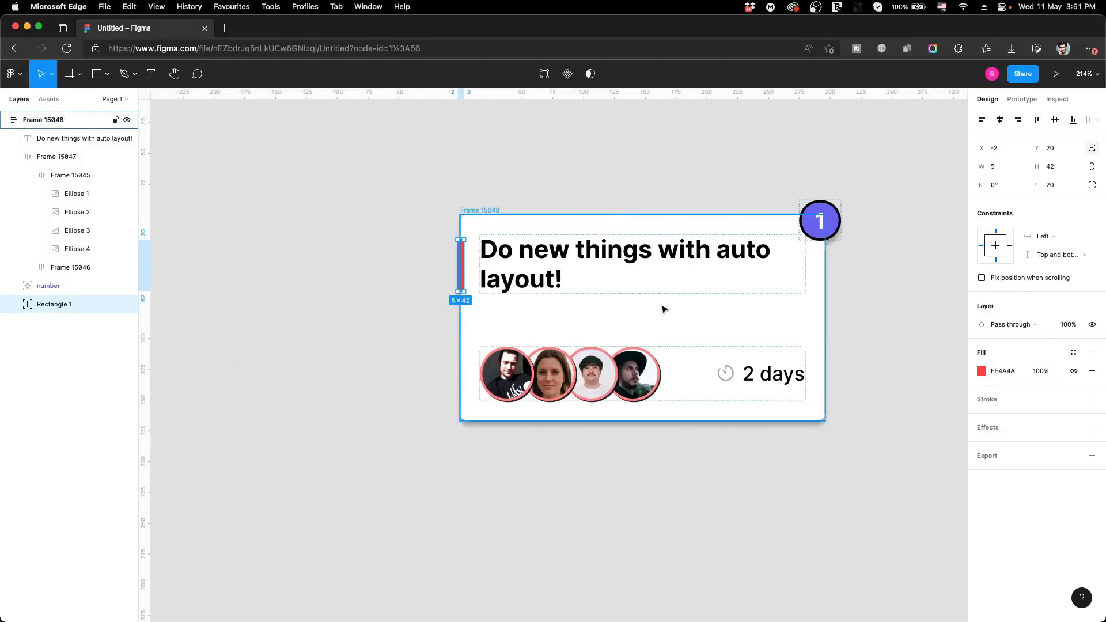
- Copy the card's heading text and paste it five times after itself to test how the red bar stretches
{"action": "double_click", "coordinate": [513, 282]}
{"action": "key", "text": "super+c"}
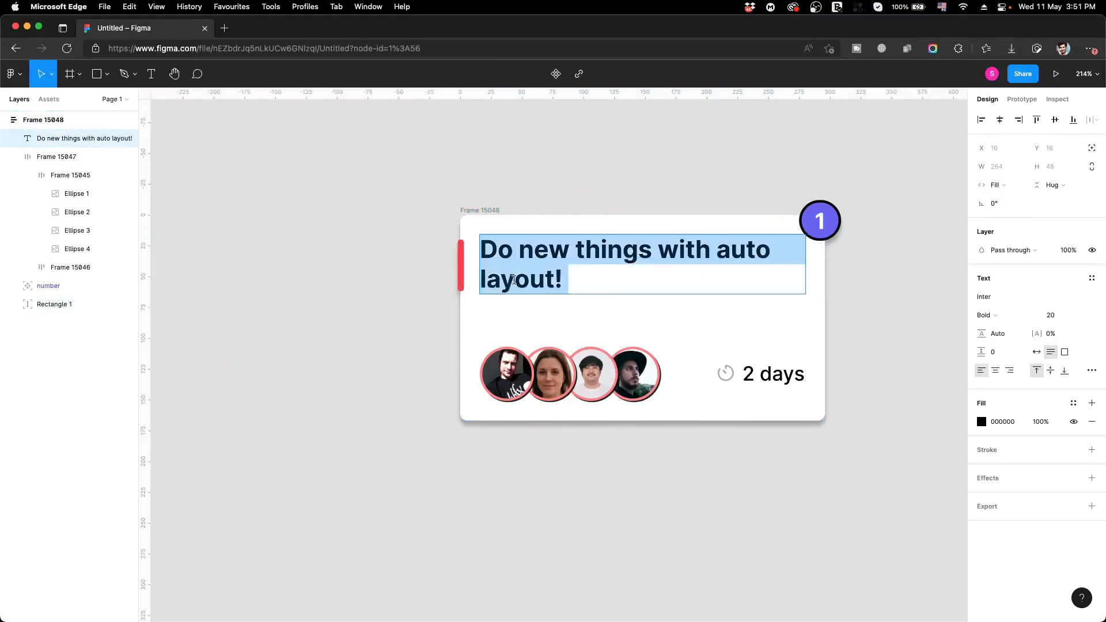
{"action": "left_click", "coordinate": [588, 281]}
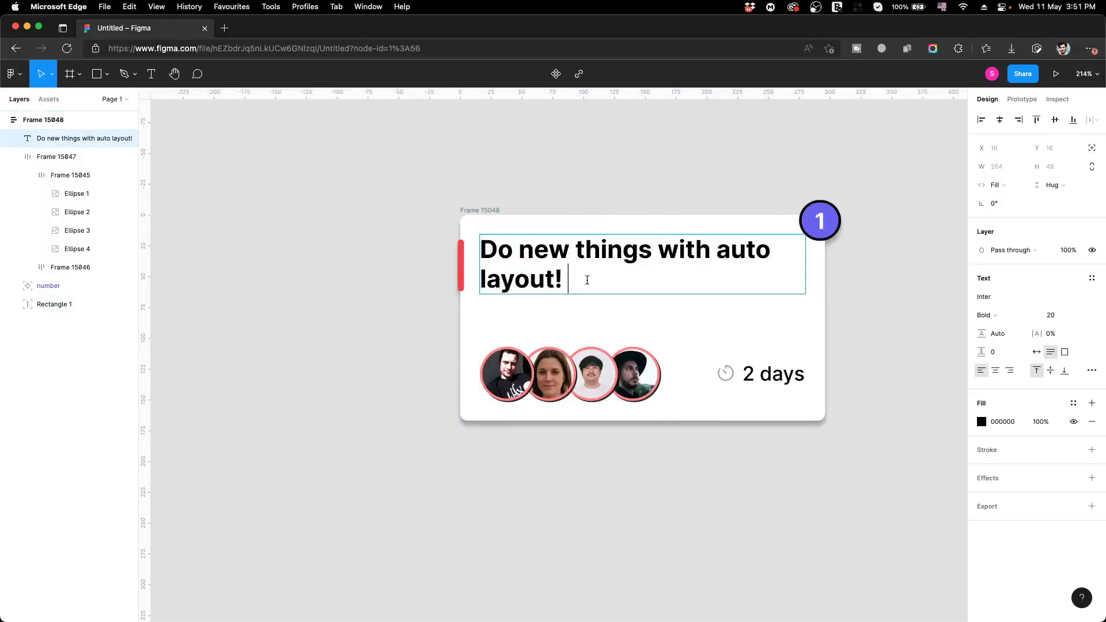
{"action": "key", "text": "super+v"}
{"action": "key", "text": "super+v"}
{"action": "key", "text": "super+v"}
{"action": "key", "text": "super+v"}
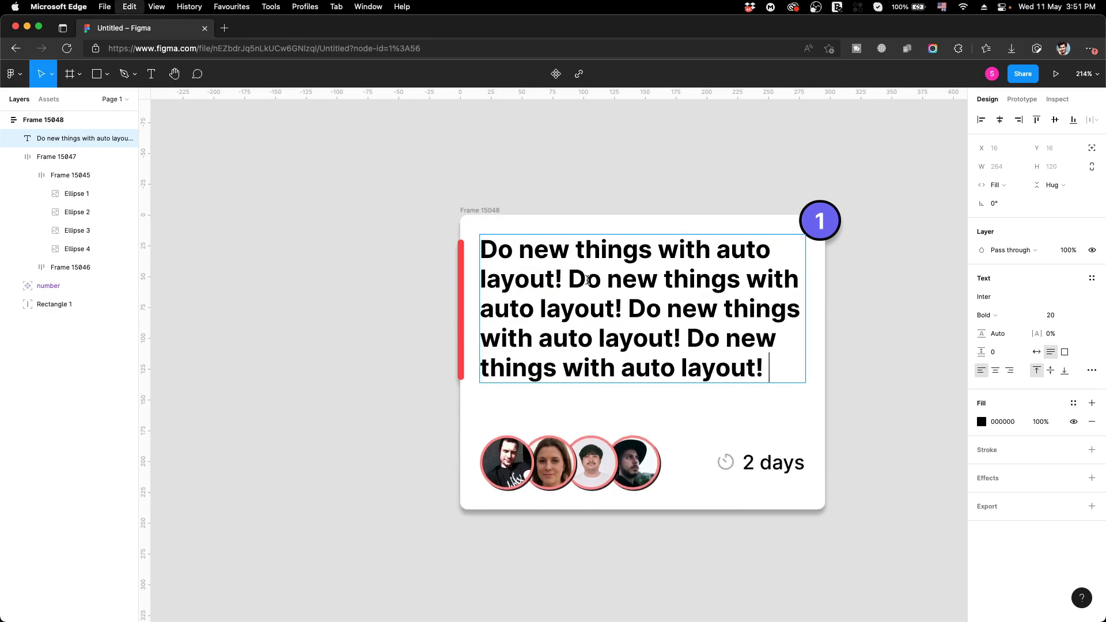
{"action": "key", "text": "super+v"}
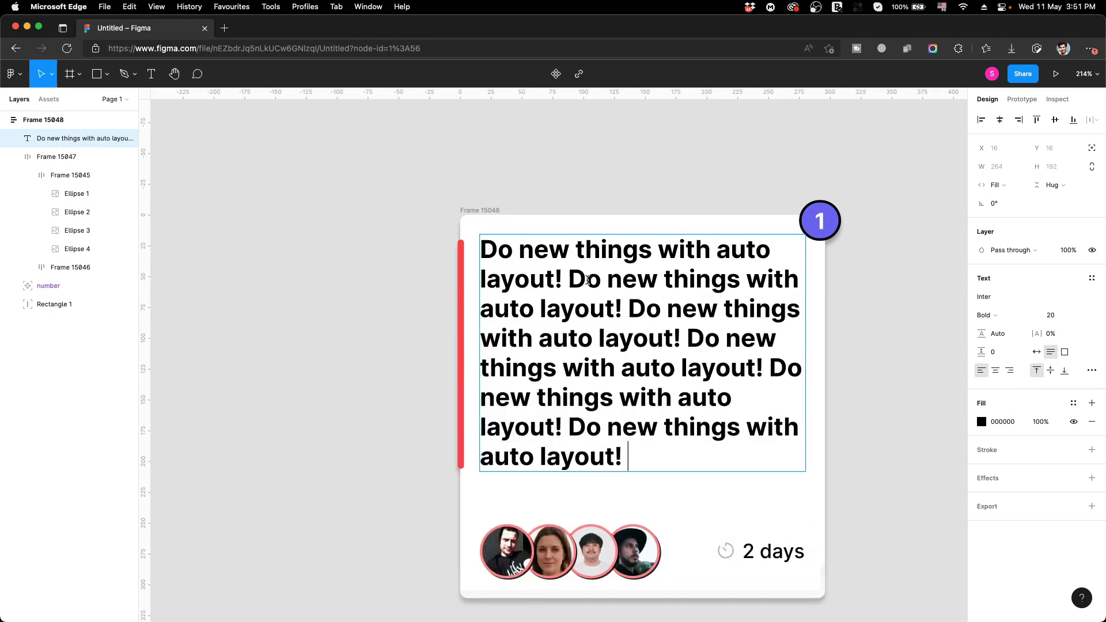
- Undo the pasted repetitions of the heading text
{"action": "key", "text": "super+z"}
{"action": "key", "text": "super+z"}
{"action": "key", "text": "super+z"}
{"action": "key", "text": "super+z"}
{"action": "key", "text": "super+z"}
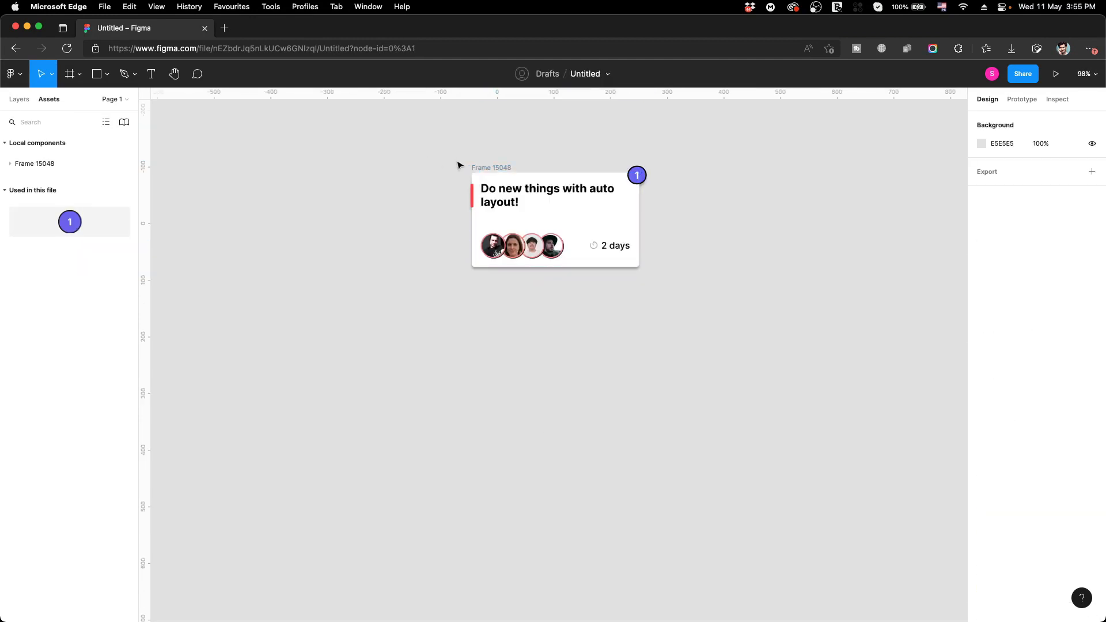
- Convert the card frame into a component and place it at about X -113, Y -83 on the canvas
{"action": "left_click", "coordinate": [485, 170]}
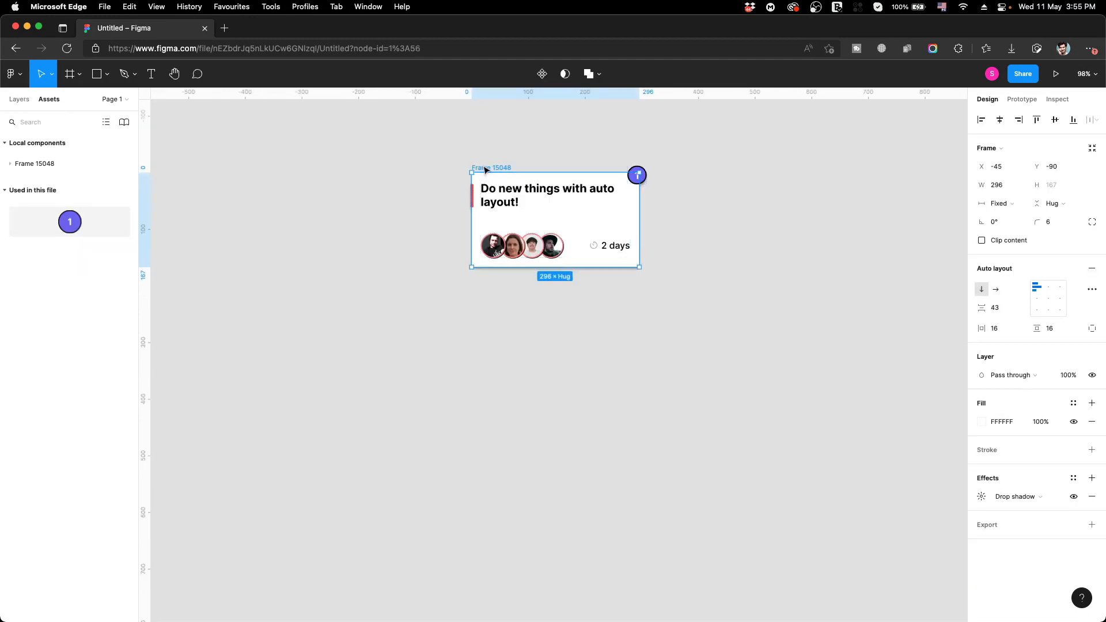
{"action": "left_click_drag", "start_coordinate": [485, 170], "coordinate": [495, 185]}
{"action": "scroll", "coordinate": [530, 211], "scroll_direction": "up", "scroll_amount": 3}
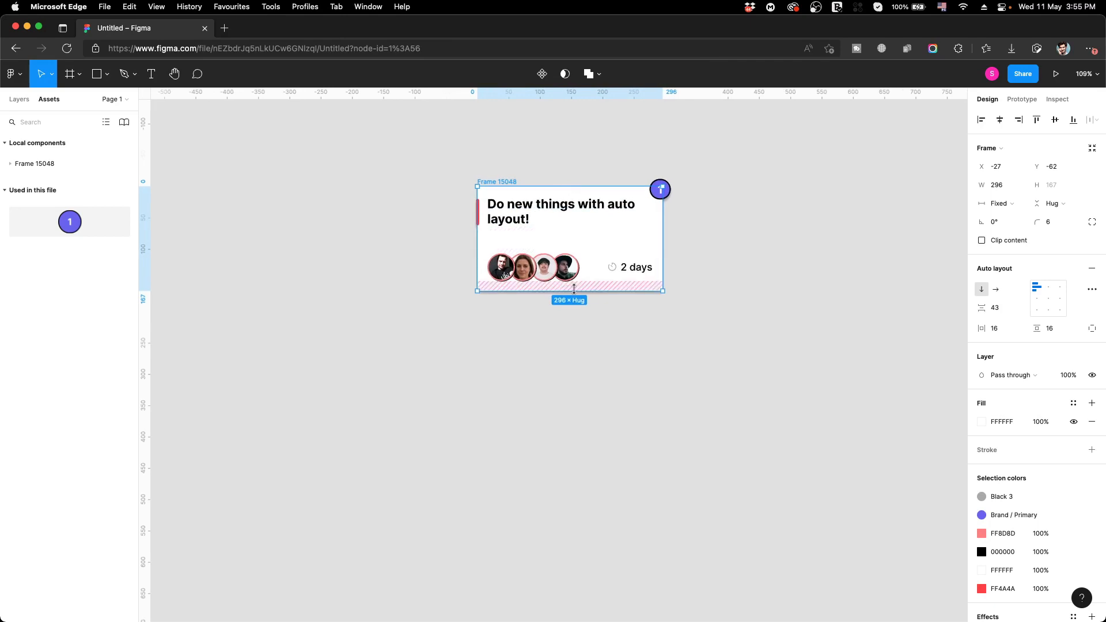
{"action": "left_click", "coordinate": [542, 73]}
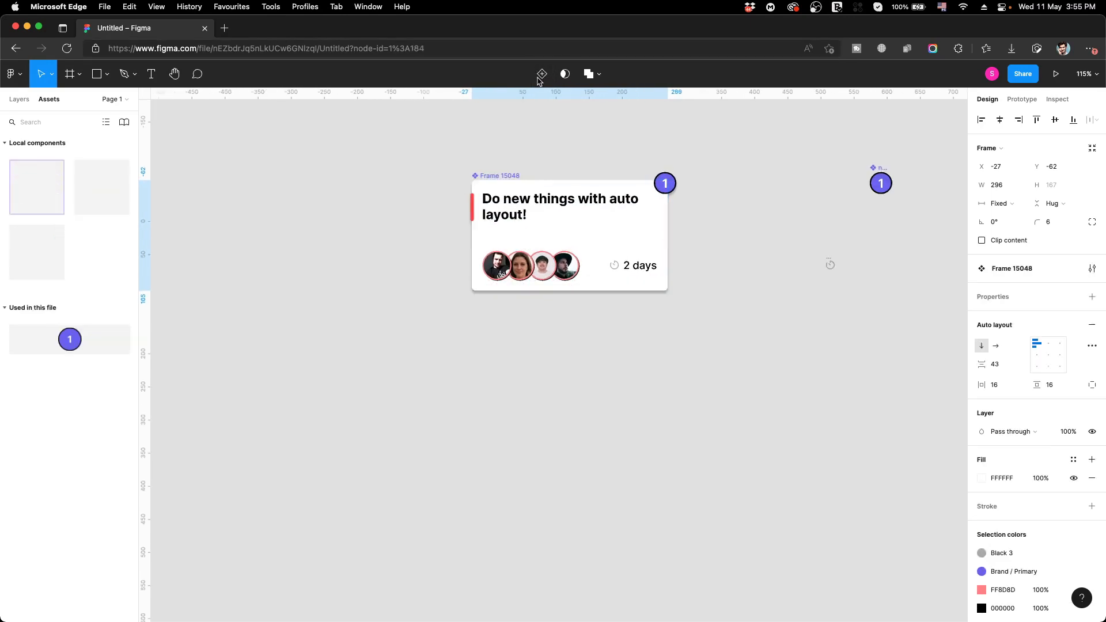
{"action": "left_click_drag", "start_coordinate": [497, 178], "coordinate": [440, 164]}
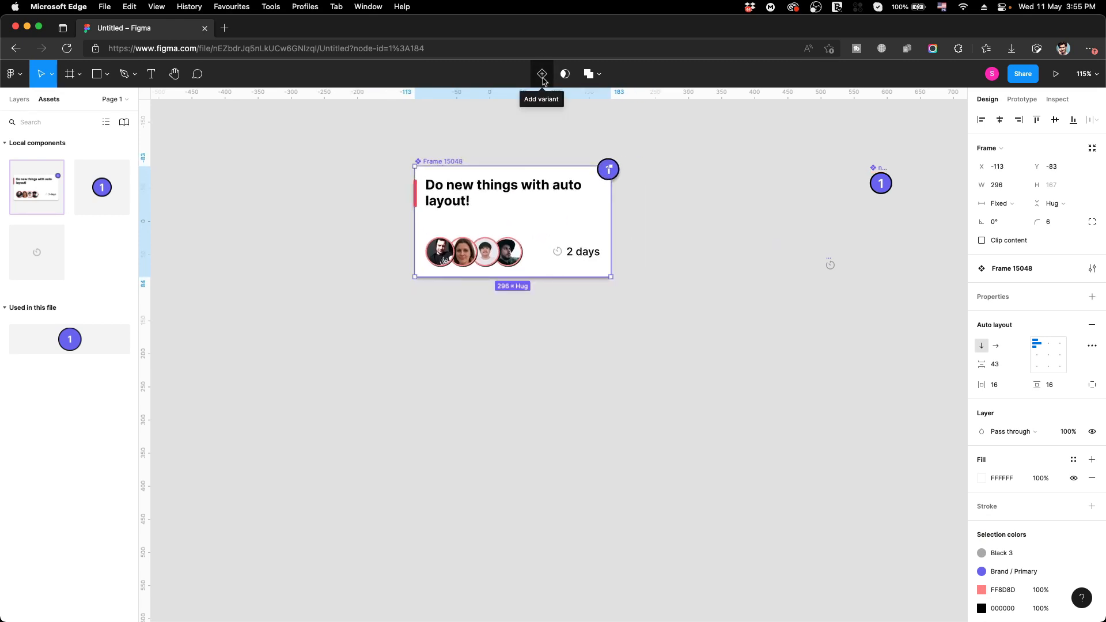
- Add a second variant to the card component, duplicate it as a third, and check the variants' Property 1 names
{"action": "left_click", "coordinate": [542, 73]}
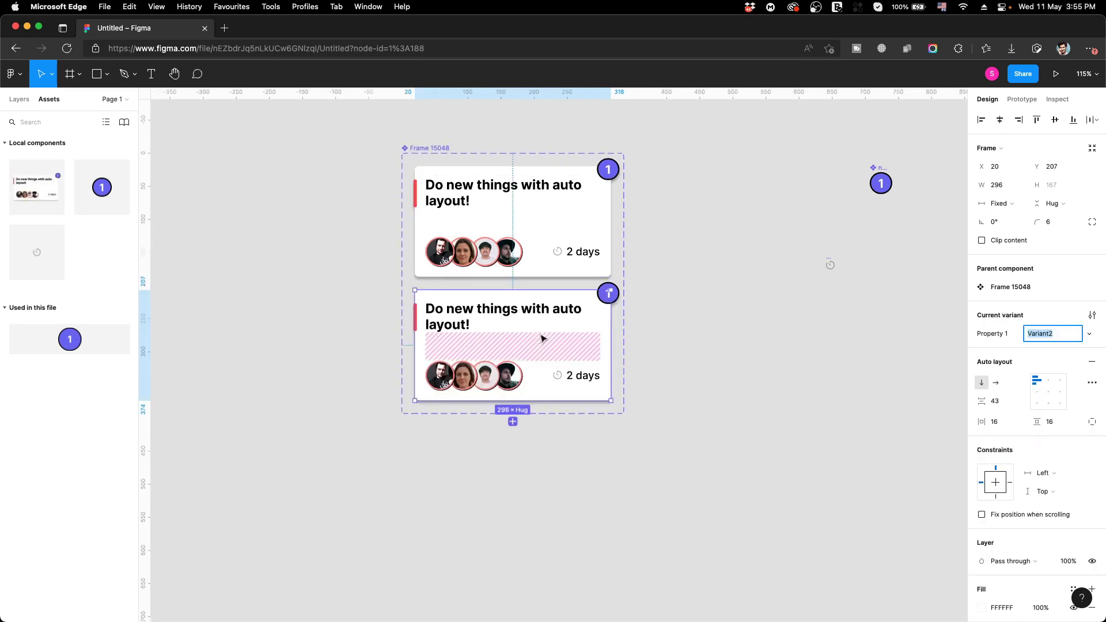
{"action": "key", "text": "super+d"}
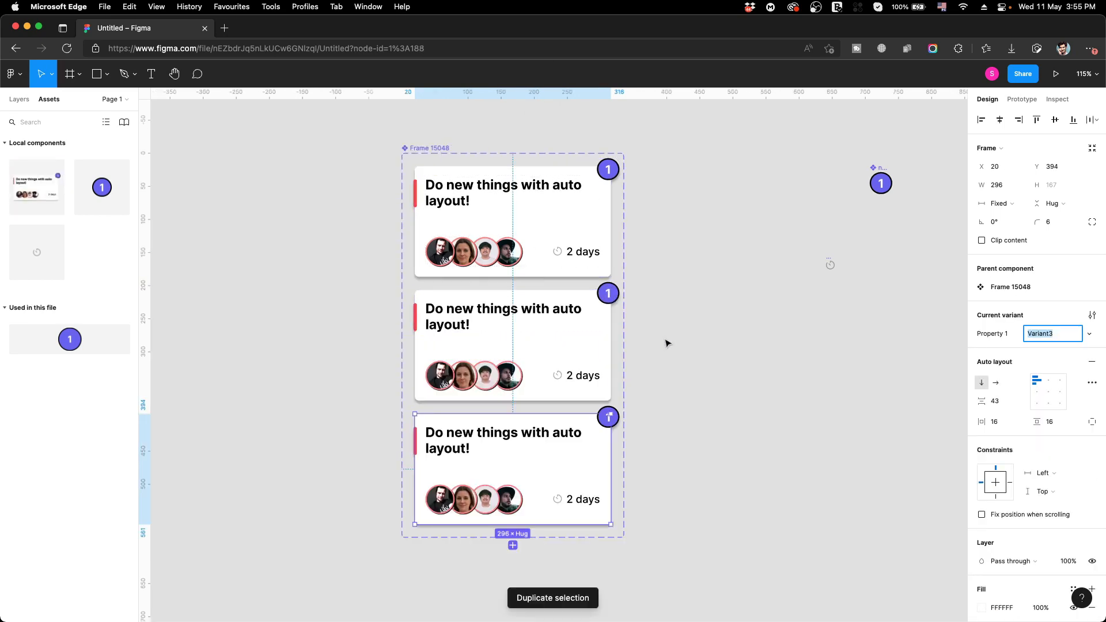
{"action": "left_click", "coordinate": [573, 222]}
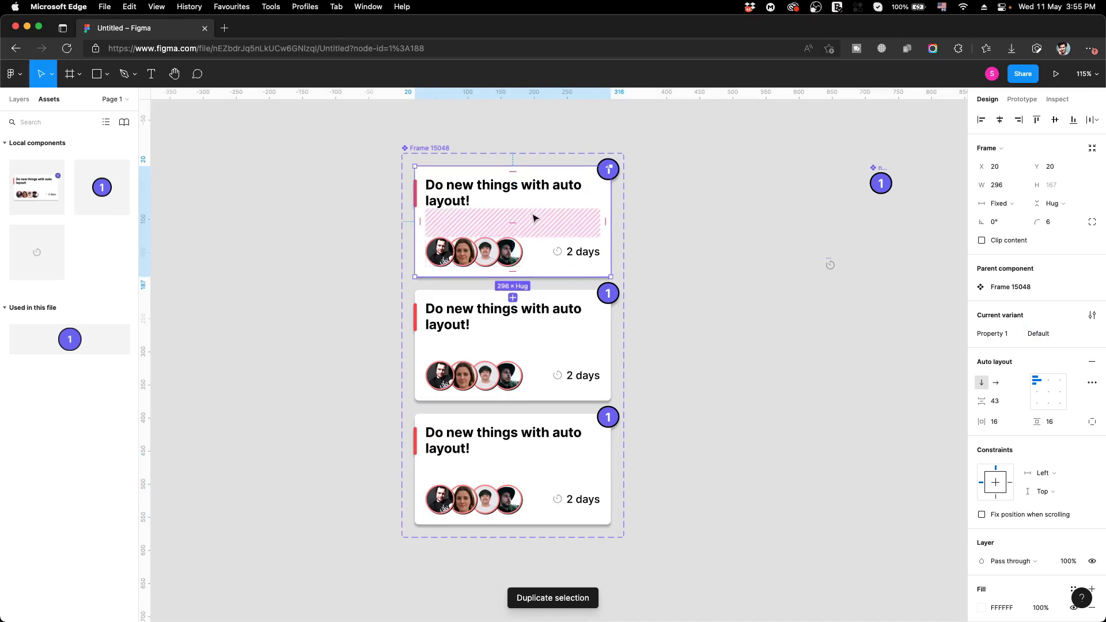
{"action": "left_click", "coordinate": [573, 323]}
{"action": "left_click", "coordinate": [535, 470]}
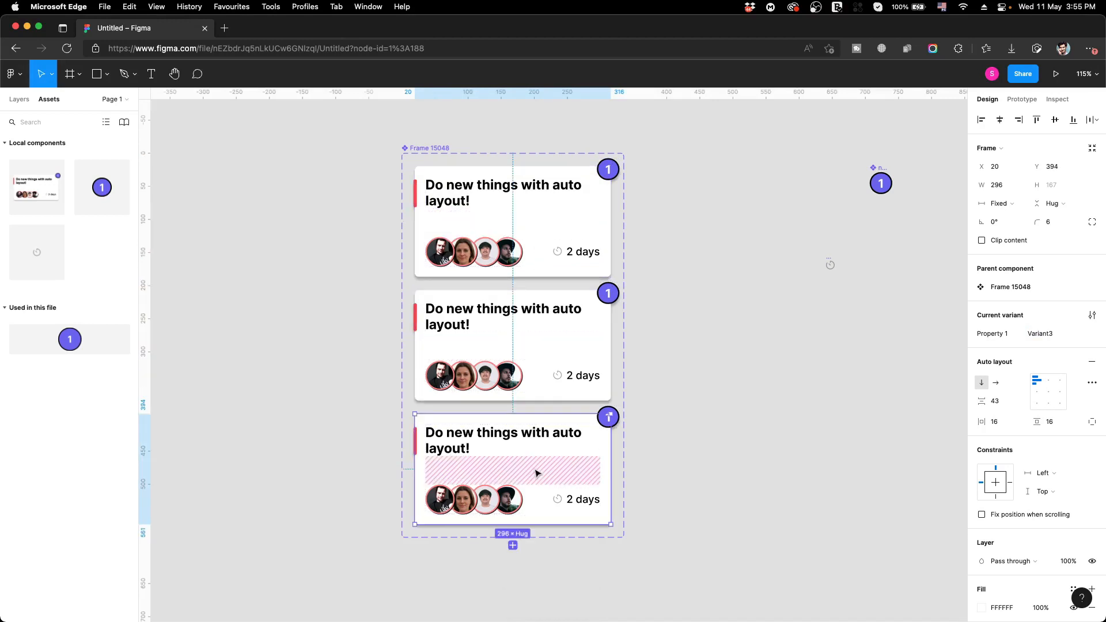
{"action": "left_click", "coordinate": [1046, 335]}
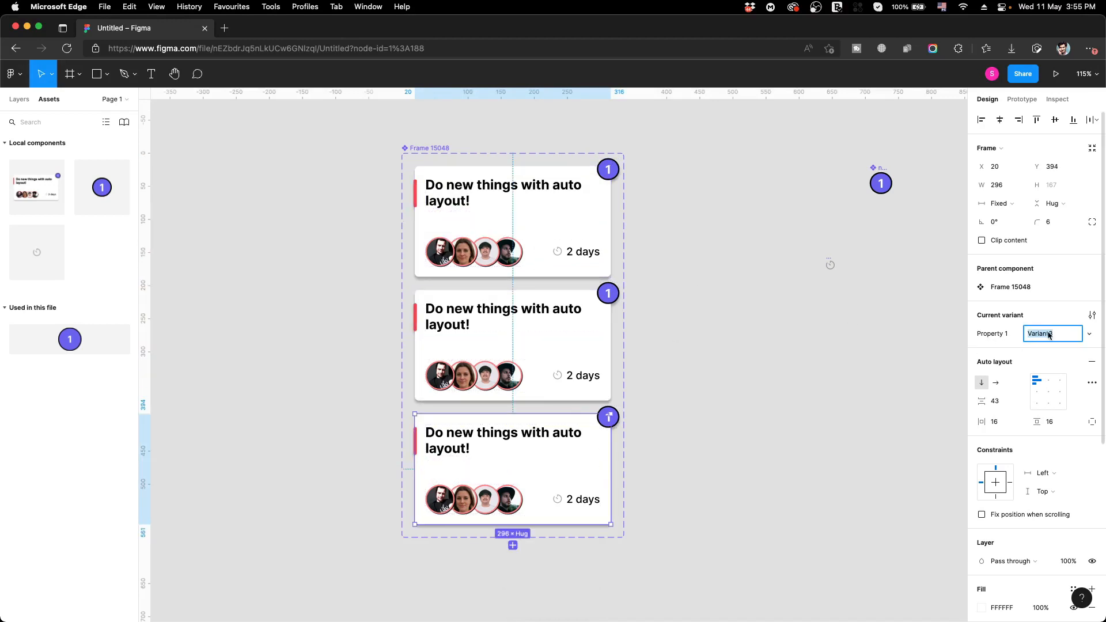
{"action": "left_click", "coordinate": [726, 262]}
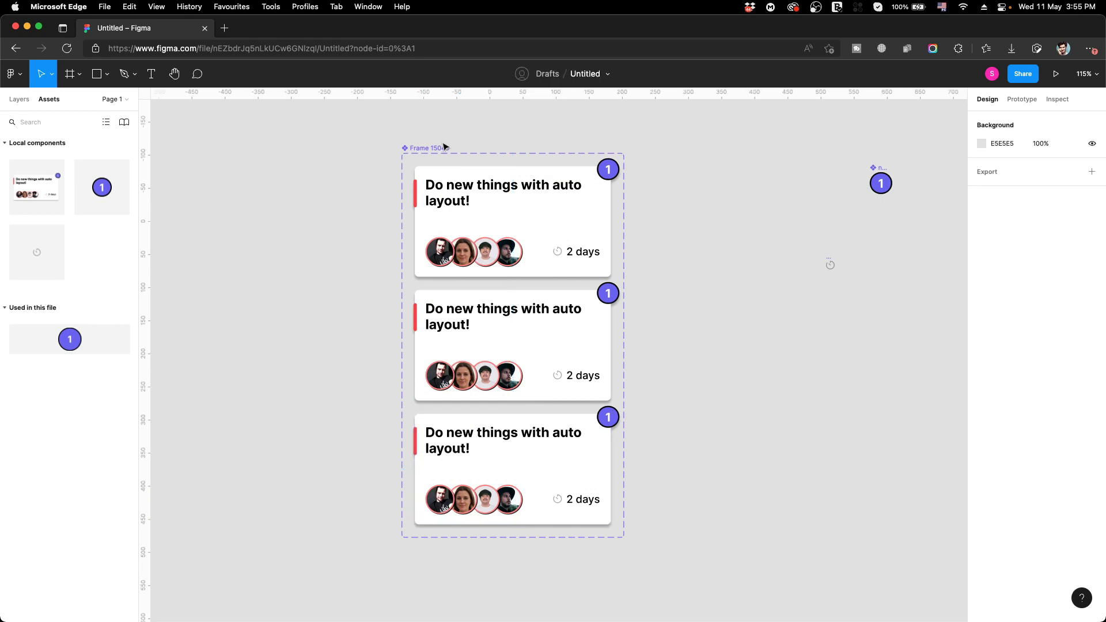
- Move the variant set slightly up and left, and change the second variant's accent bar fill to green 0FBC20
{"action": "left_click_drag", "start_coordinate": [445, 147], "coordinate": [403, 131]}
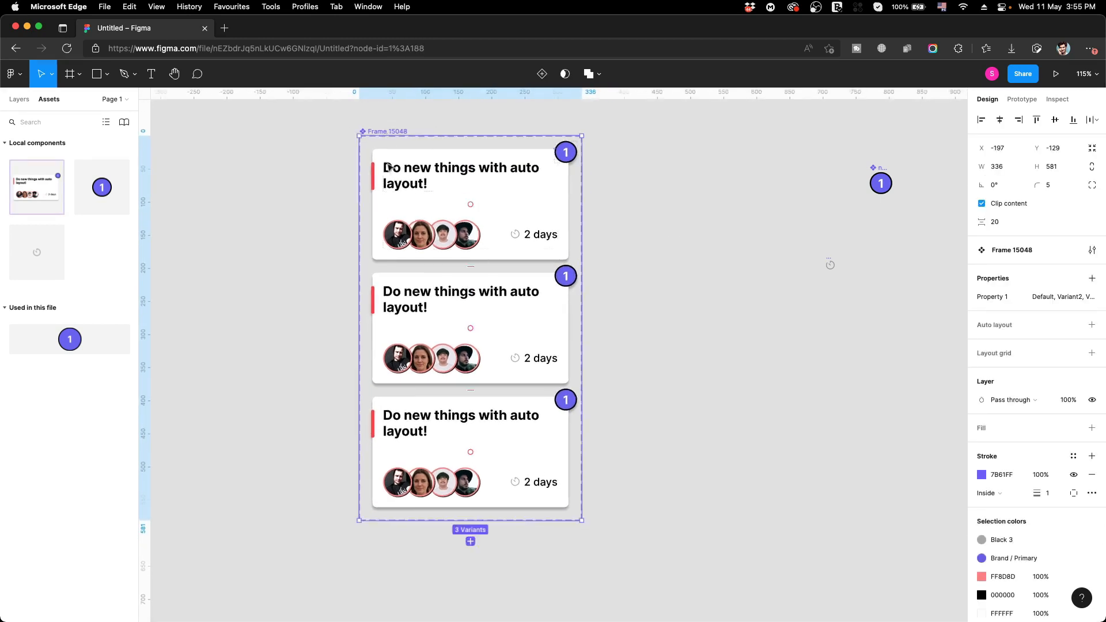
{"action": "left_click", "coordinate": [373, 299], "text": "super"}
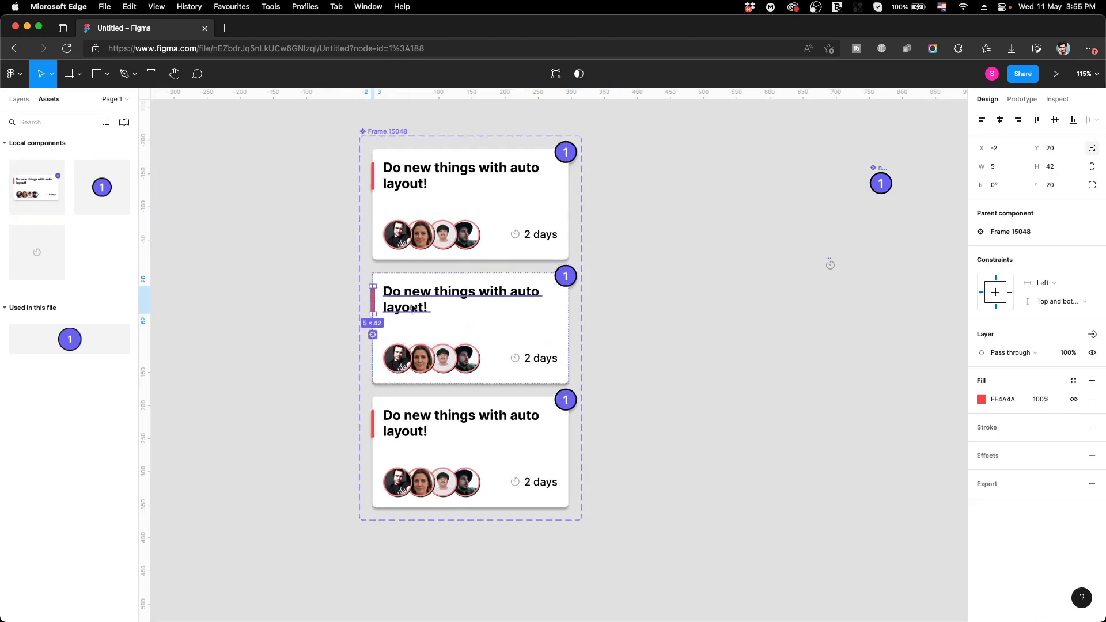
{"action": "left_click", "coordinate": [982, 399]}
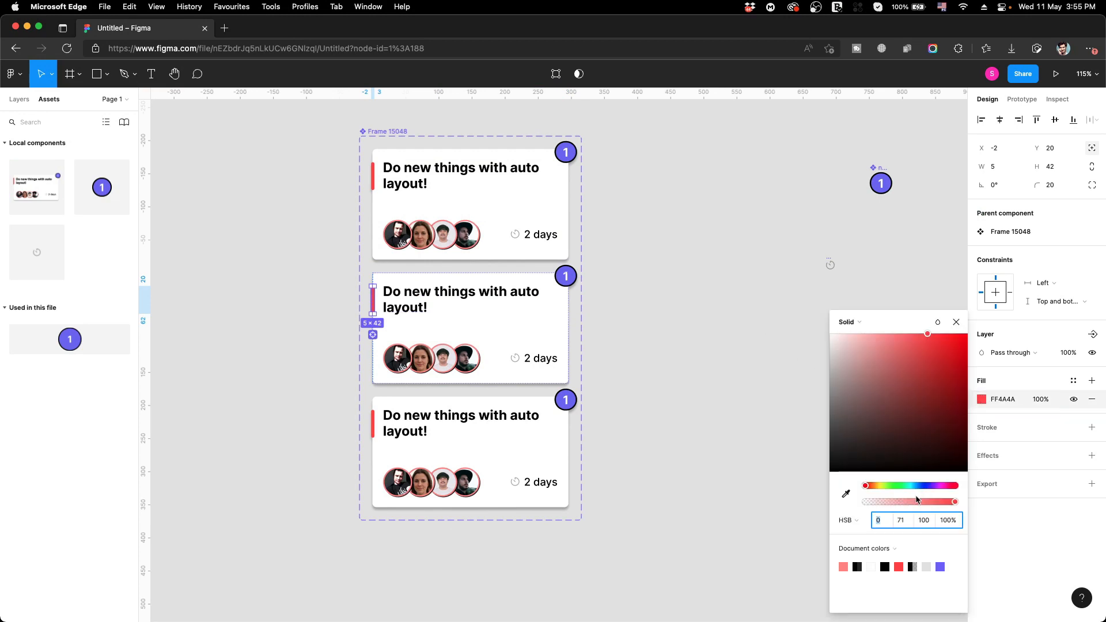
{"action": "left_click", "coordinate": [898, 486]}
{"action": "left_click", "coordinate": [957, 370]}
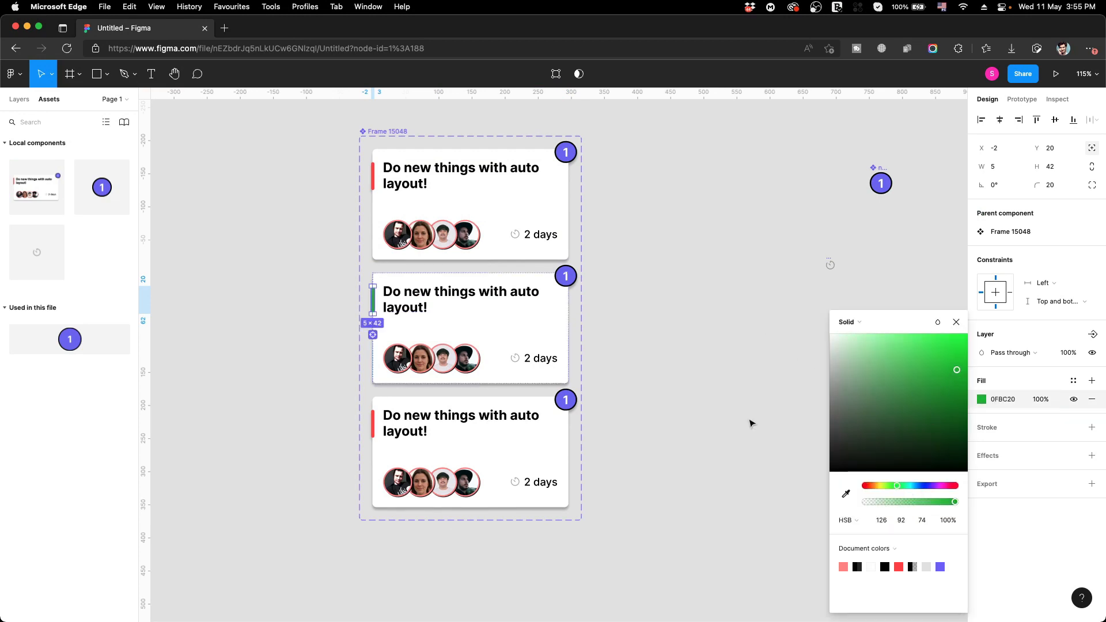
- Change the third variant's accent bar fill to yellow FFED4A
{"action": "left_click", "coordinate": [373, 420], "text": "super"}
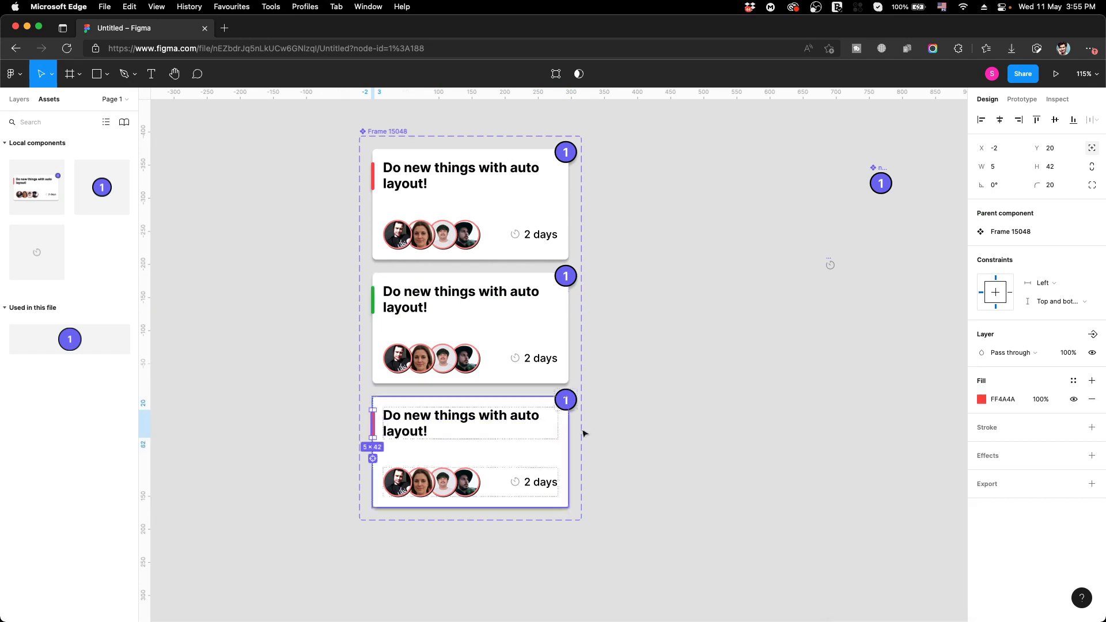
{"action": "left_click", "coordinate": [982, 400]}
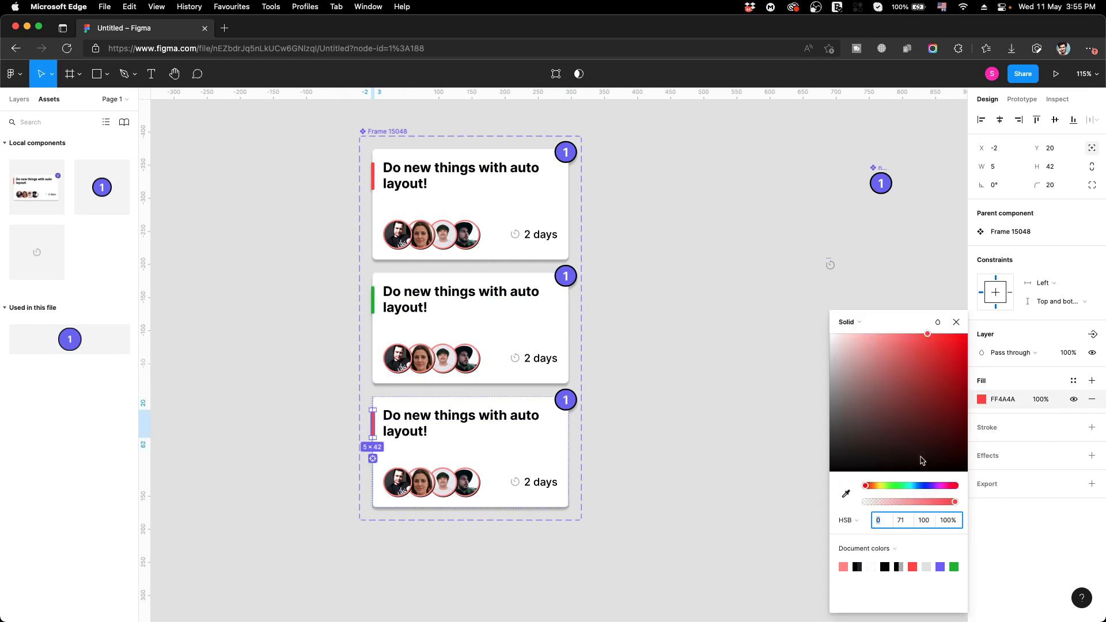
{"action": "left_click_drag", "start_coordinate": [874, 486], "coordinate": [880, 485]}
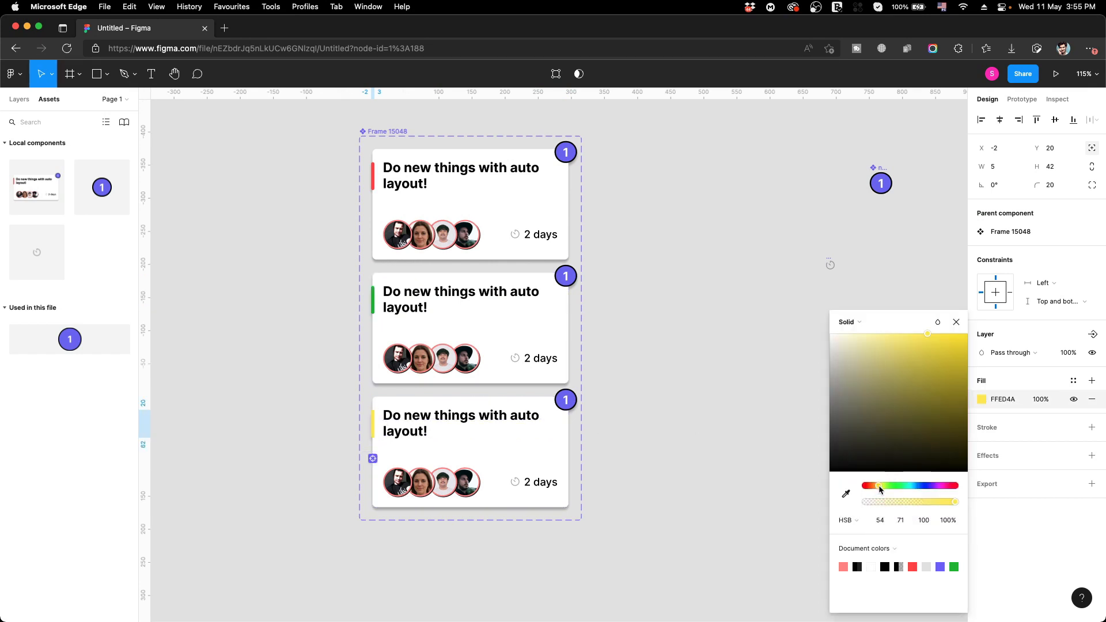
- Darken the third variant's accent bar and shift its hue toward orange, giving fill DBA824
{"action": "left_click", "coordinate": [947, 347]}
{"action": "left_click_drag", "start_coordinate": [952, 353], "coordinate": [945, 353]}
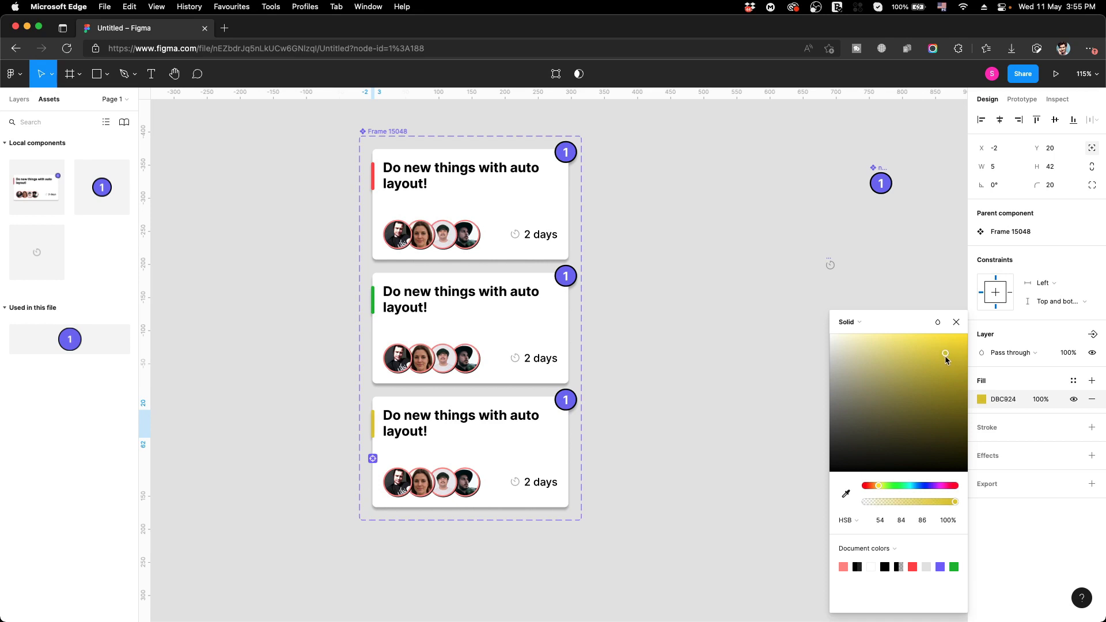
{"action": "left_click", "coordinate": [877, 484]}
{"action": "left_click_drag", "start_coordinate": [877, 484], "coordinate": [876, 484]}
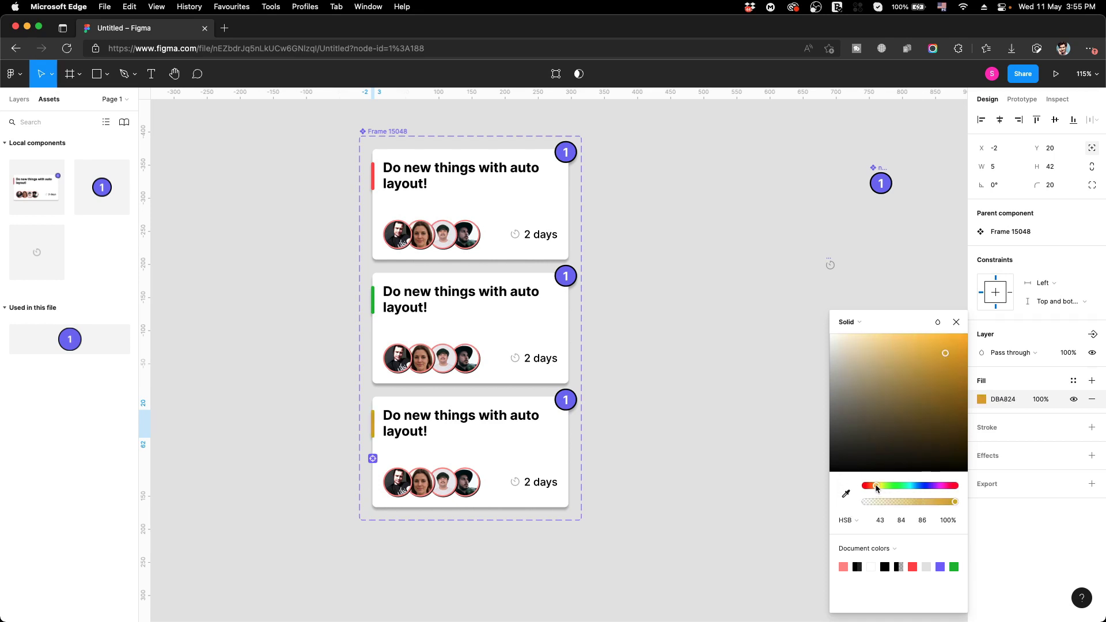
{"action": "left_click", "coordinate": [729, 337]}
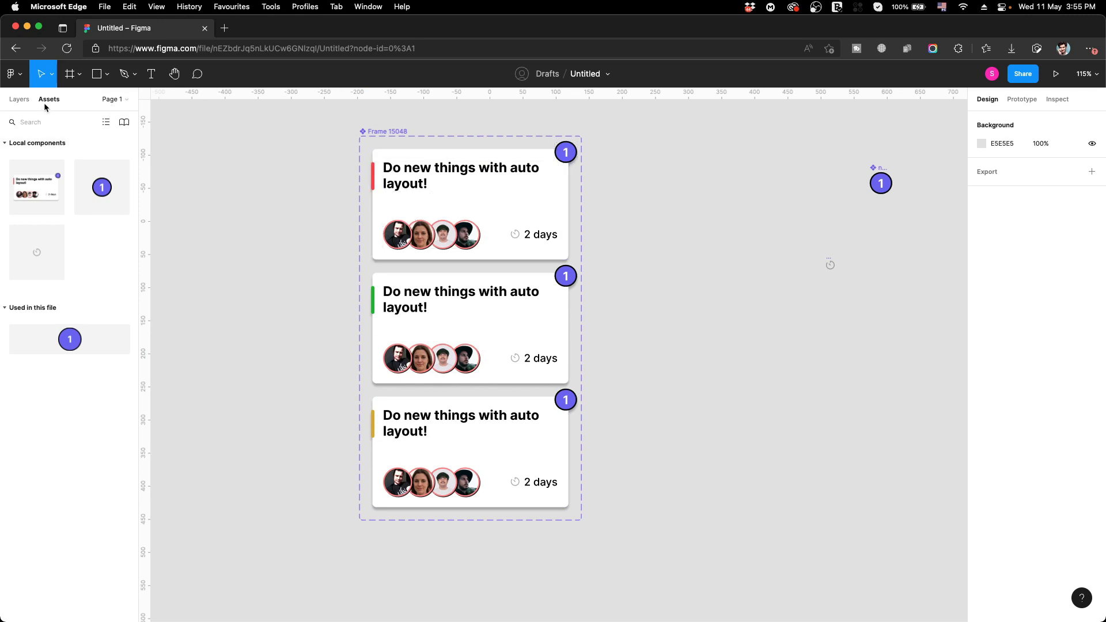
- Place an instance of the card component beside the variant set and duplicate it twice to form a column of three
{"action": "left_click_drag", "start_coordinate": [37, 187], "coordinate": [729, 288]}
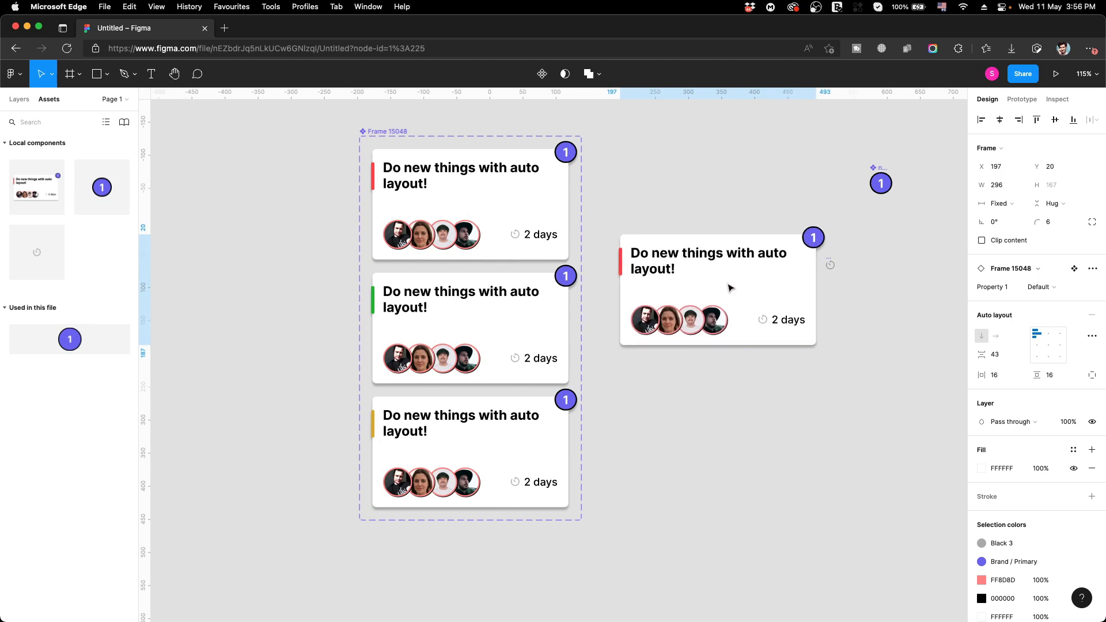
{"action": "left_click", "coordinate": [864, 298]}
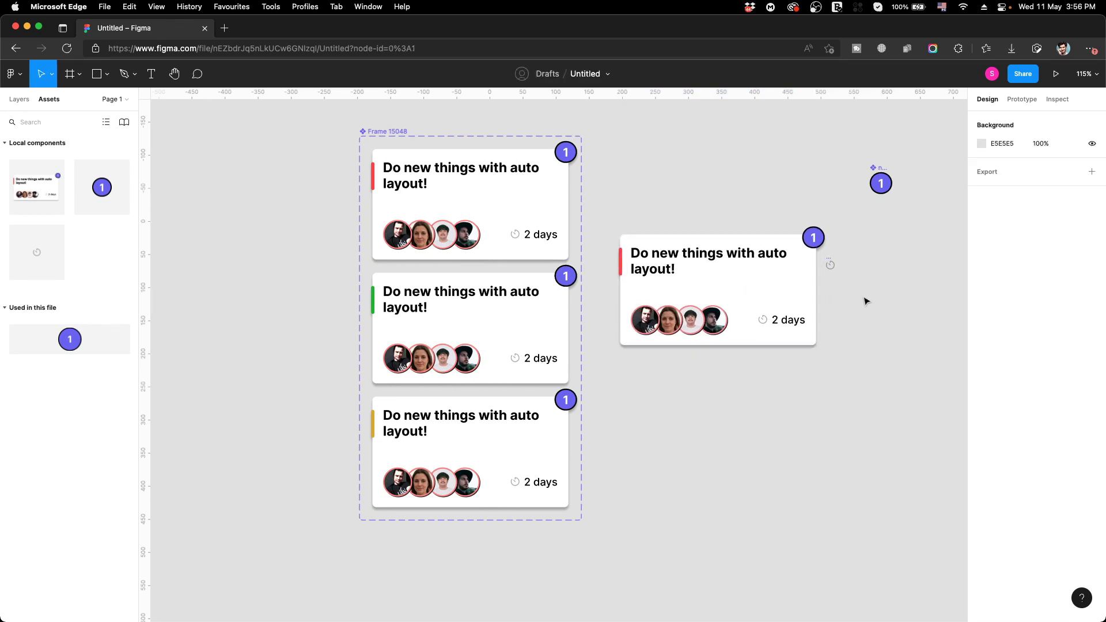
{"action": "left_click_drag", "start_coordinate": [733, 291], "coordinate": [708, 346]}
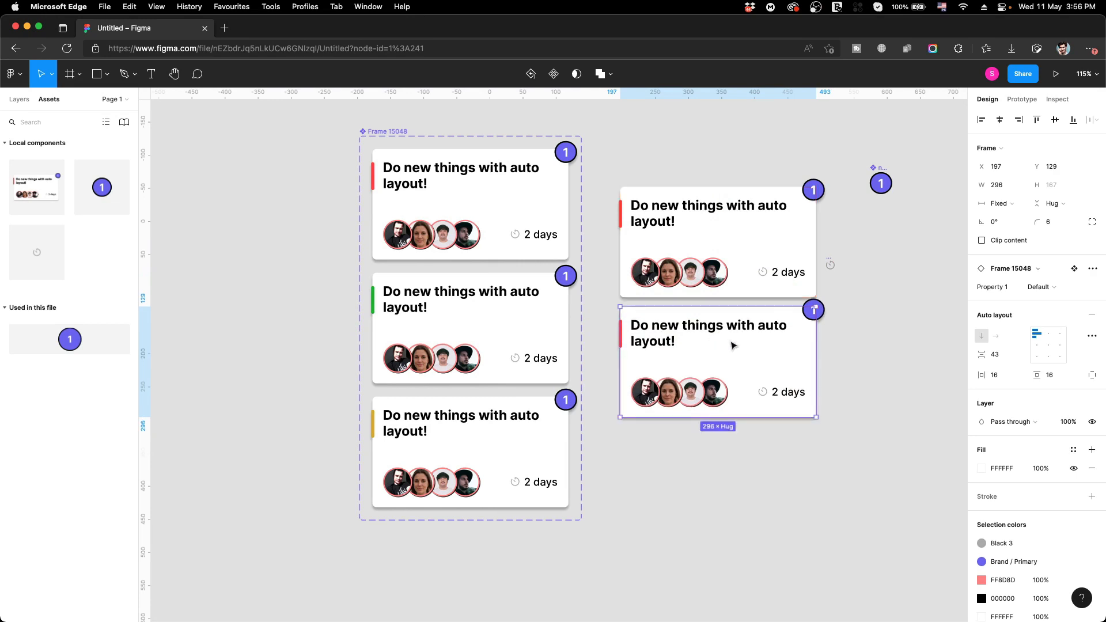
{"action": "key", "text": "Down"}
{"action": "key", "text": "super+d"}
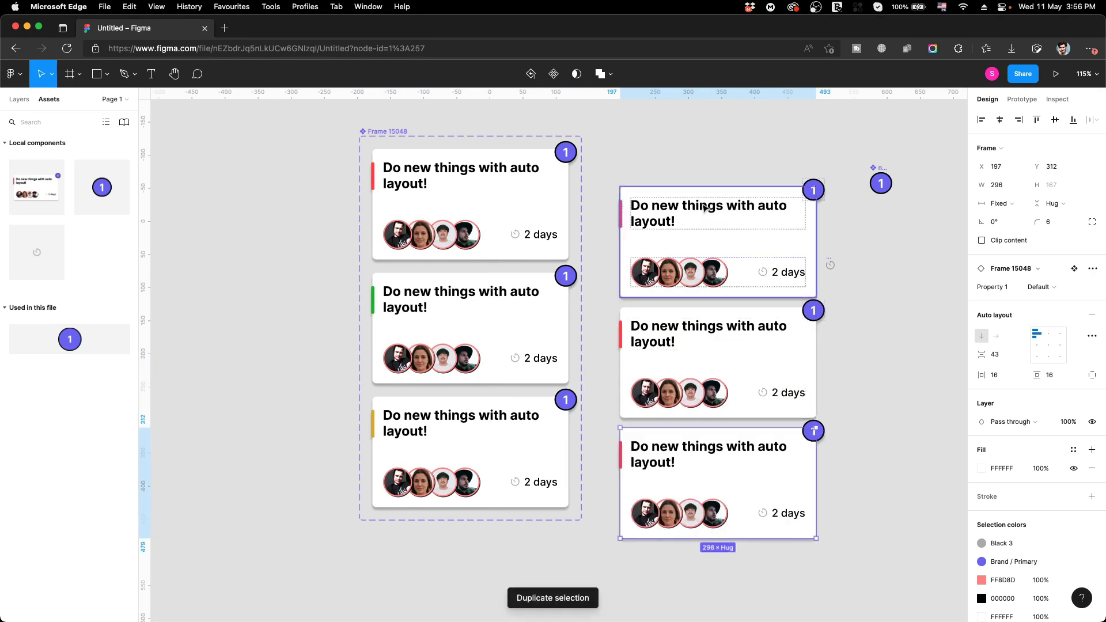
- Move the three card instances together to about X 176, Y -95 and wrap them in a vertical auto layout frame
{"action": "left_click_drag", "start_coordinate": [690, 178], "coordinate": [711, 508]}
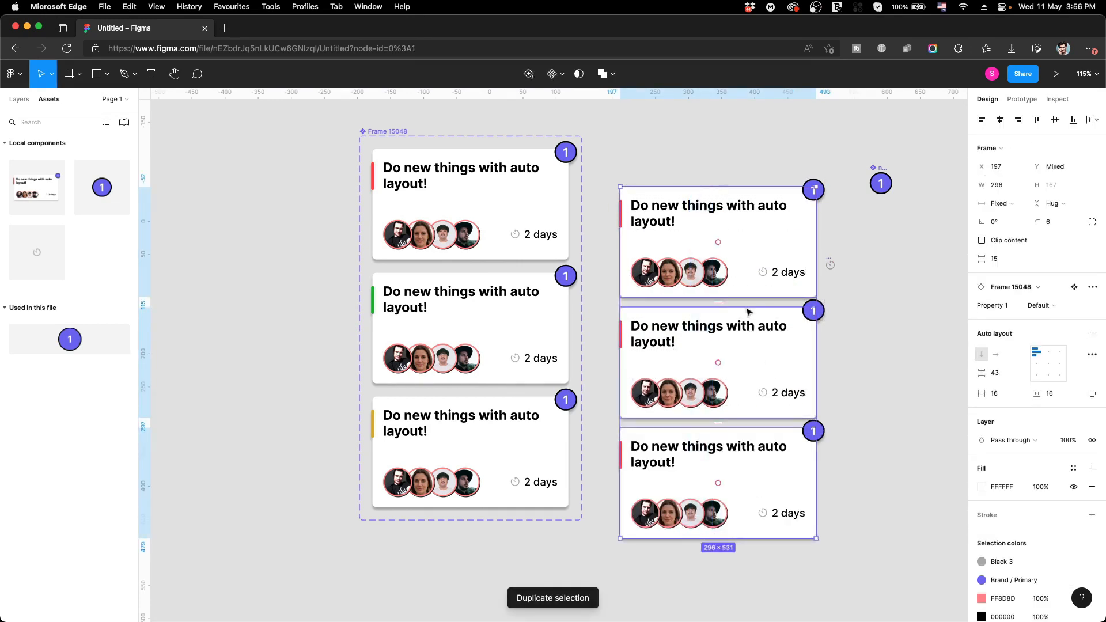
{"action": "left_click_drag", "start_coordinate": [747, 312], "coordinate": [713, 246]}
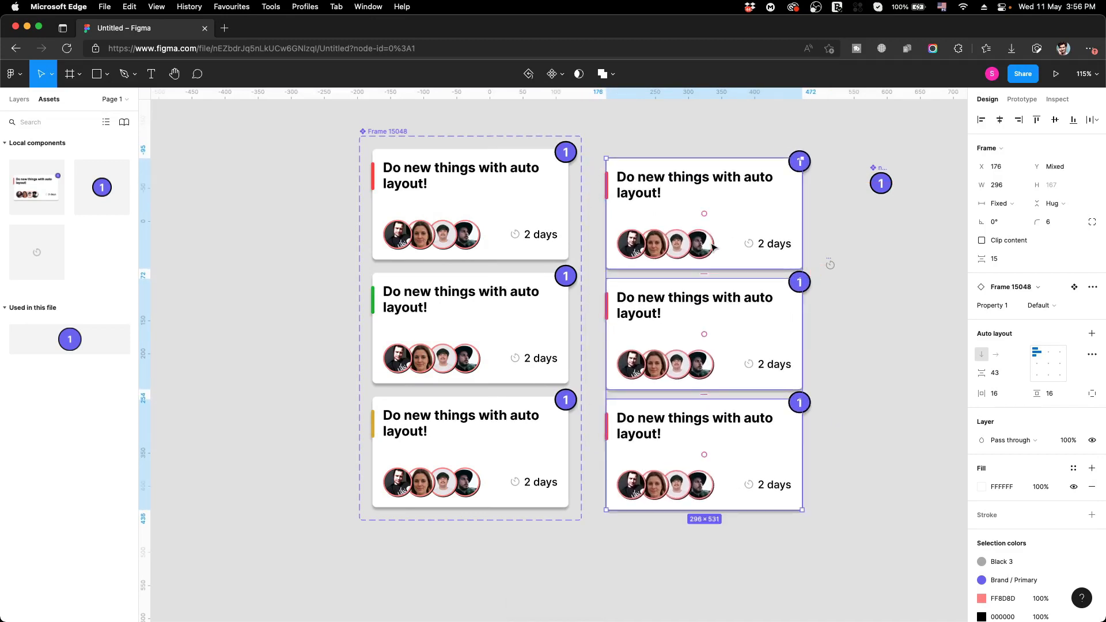
{"action": "key", "text": "shift+a"}
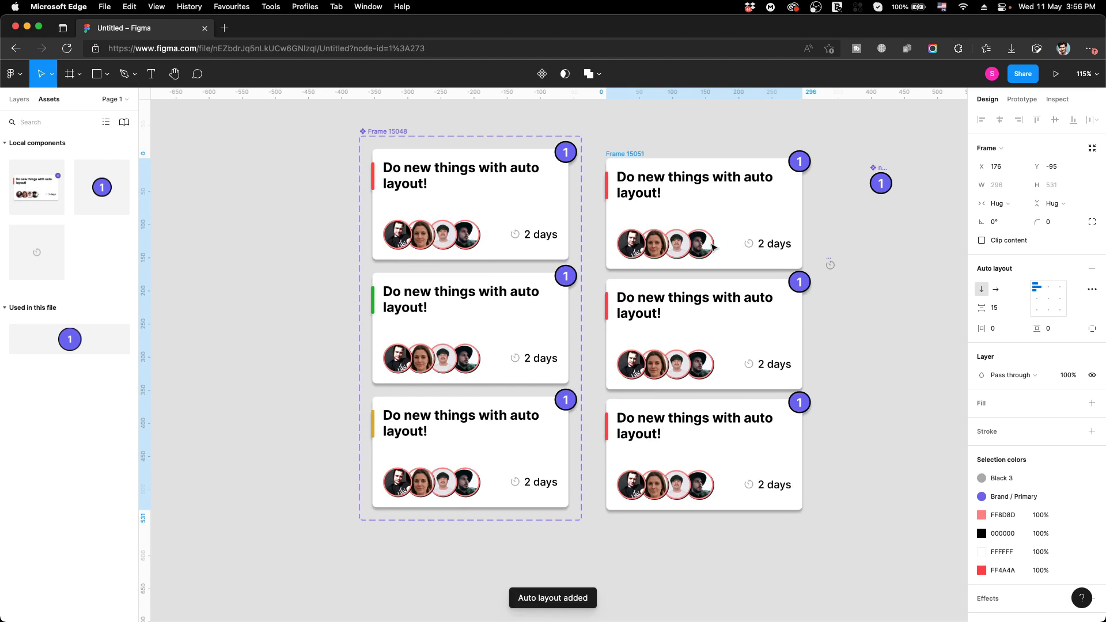
- Lengthen the first card instance's title so it repeats "Do new things with auto layout!" three times
{"action": "double_click", "coordinate": [670, 200]}
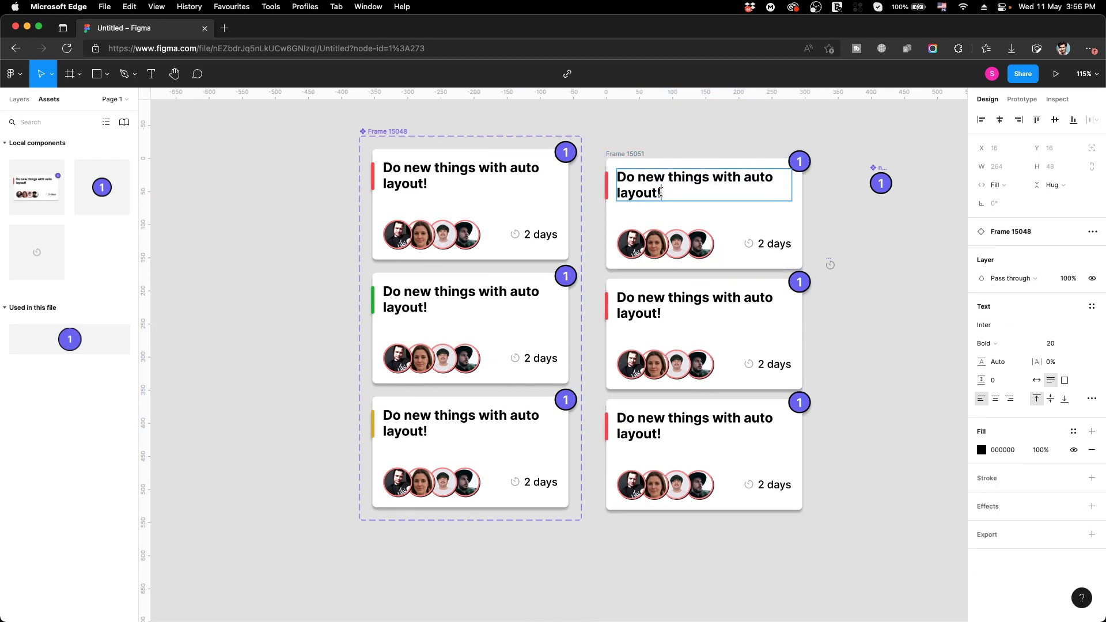
{"action": "left_click_drag", "start_coordinate": [670, 199], "coordinate": [611, 169]}
{"action": "key", "text": "ctrl+c"}
{"action": "key", "text": "ctrl+v"}
{"action": "key", "text": "ctrl+v"}
{"action": "key", "text": "ctrl+v"}
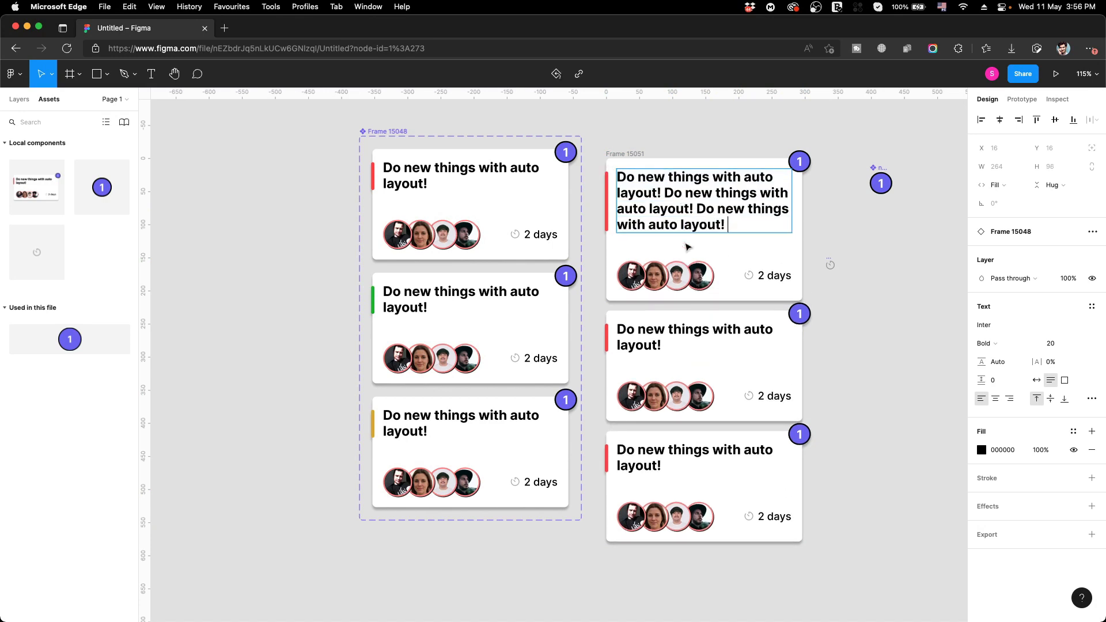
- Shorten the second card instance's title to "Do new things with auto."
{"action": "left_click", "coordinate": [632, 349]}
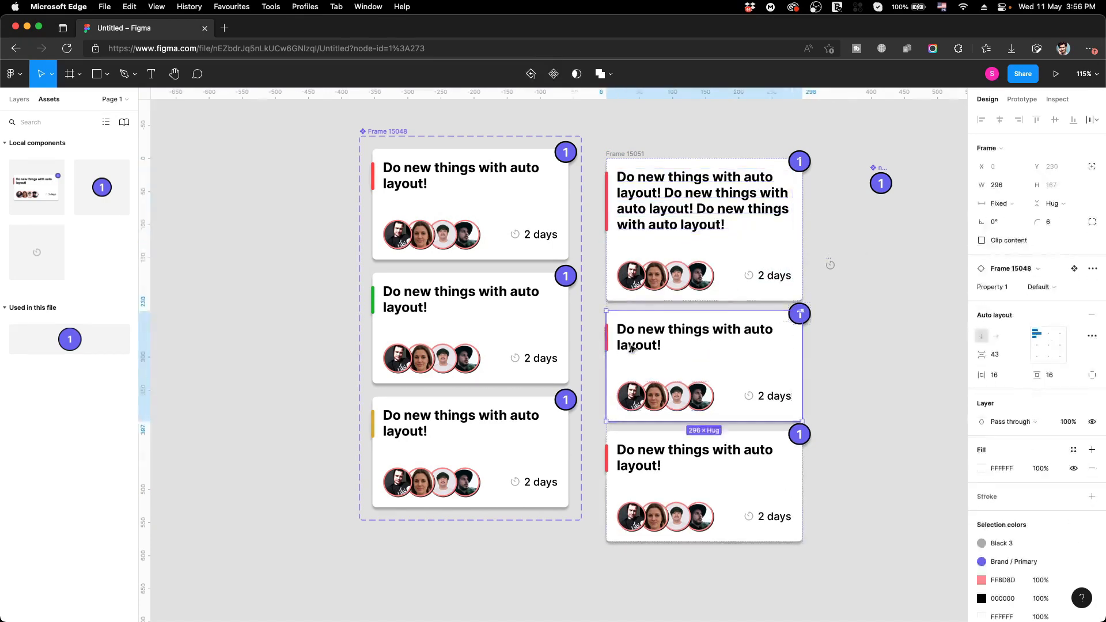
{"action": "left_click", "coordinate": [662, 348]}
{"action": "double_click", "coordinate": [663, 348]}
{"action": "left_click", "coordinate": [673, 344]}
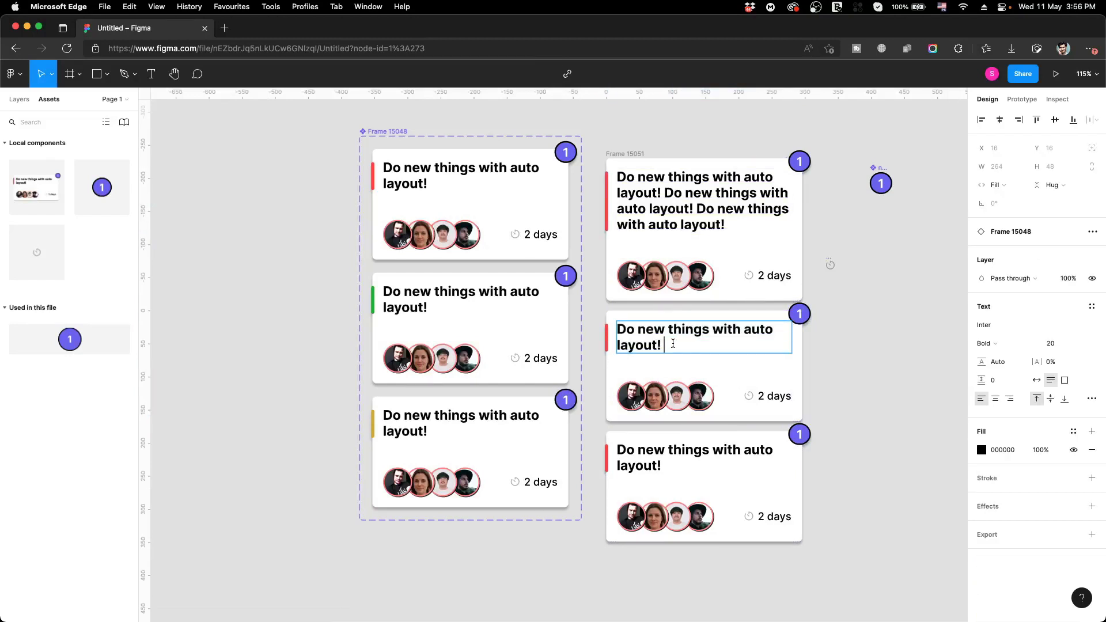
{"action": "key", "text": "BackSpace"}
{"action": "key", "text": "BackSpace"}
{"action": "key", "text": "BackSpace"}
{"action": "key", "text": "BackSpace"}
{"action": "key", "text": "BackSpace"}
{"action": "key", "text": "BackSpace"}
{"action": "key", "text": "BackSpace"}
{"action": "key", "text": "BackSpace"}
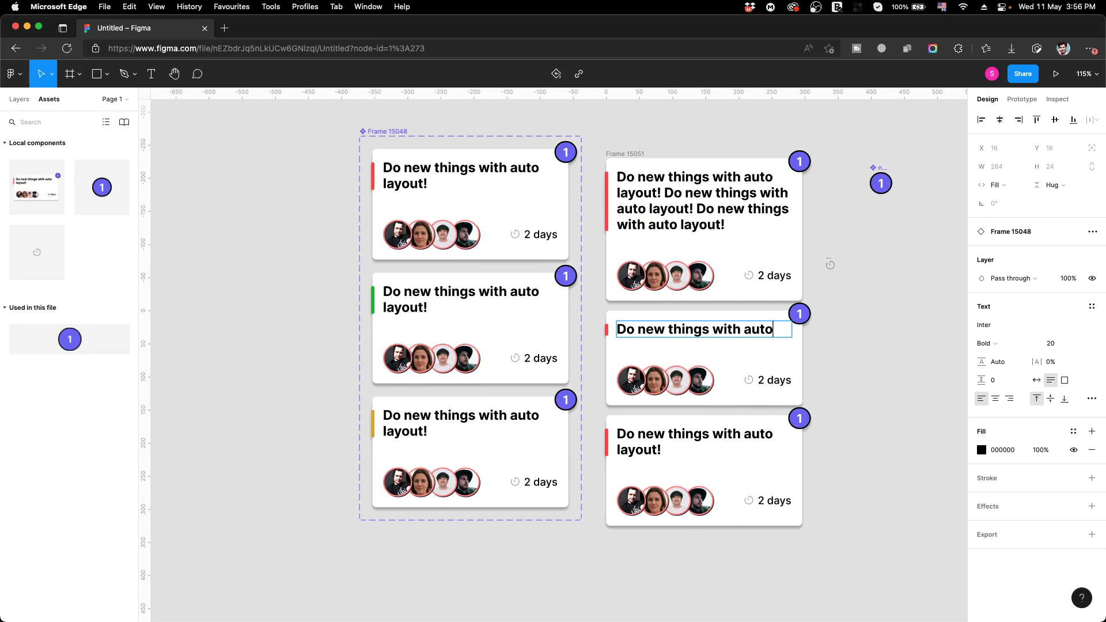
{"action": "type", "text": "."}
{"action": "key", "text": "Escape"}
- Delete the third and fourth avatars from the first card instance
{"action": "left_click", "coordinate": [670, 276]}
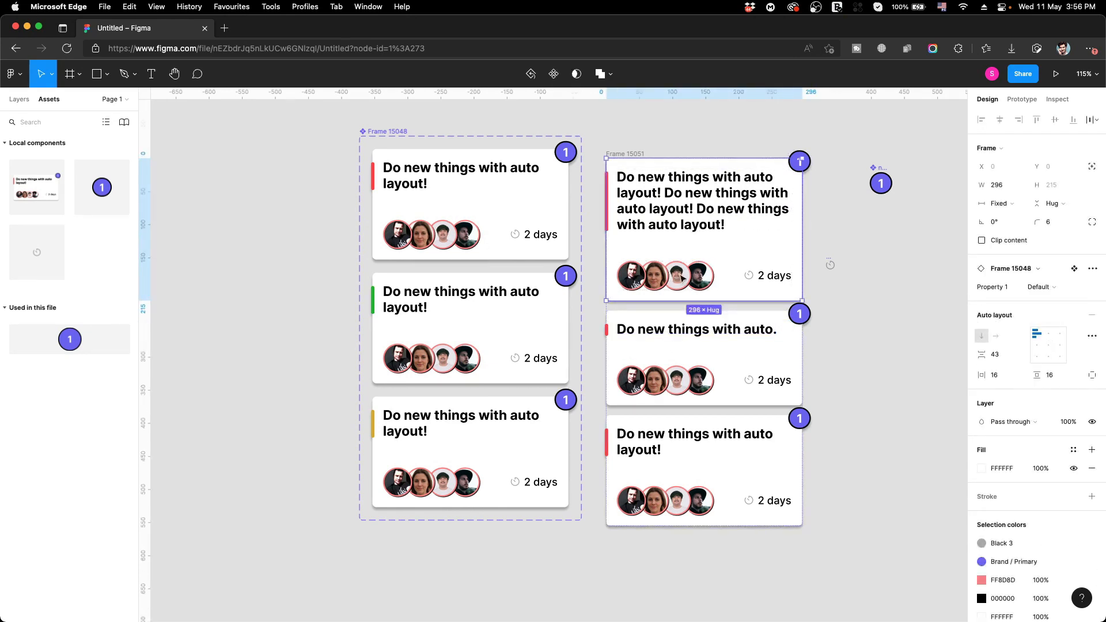
{"action": "double_click", "coordinate": [681, 278]}
{"action": "double_click", "coordinate": [681, 277]}
{"action": "double_click", "coordinate": [681, 277]}
{"action": "key", "text": "BackSpace"}
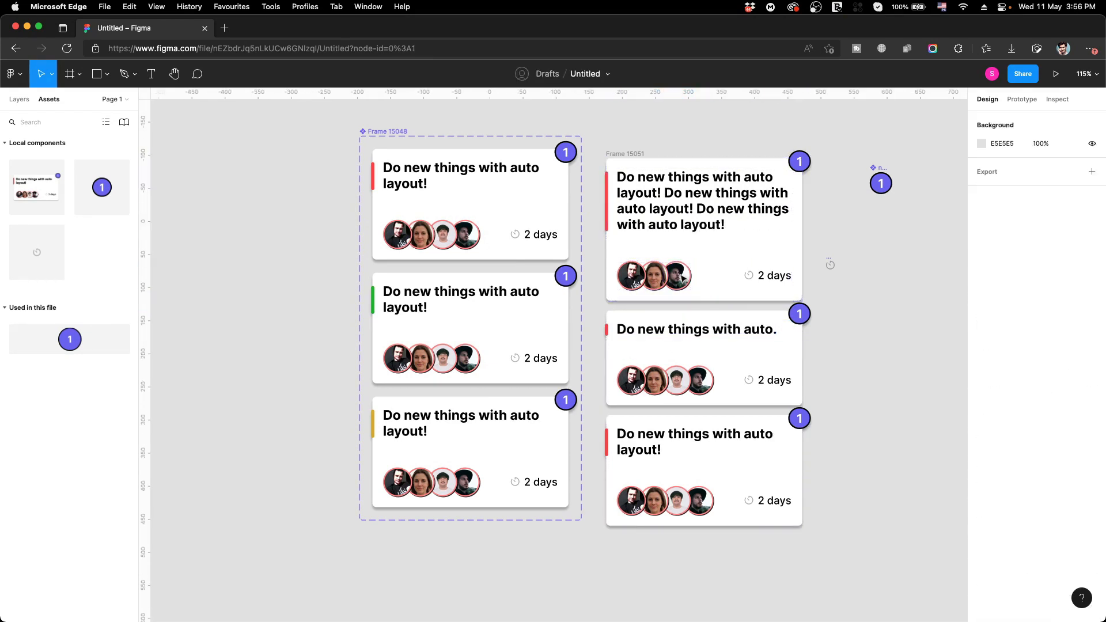
{"action": "double_click", "coordinate": [687, 277]}
{"action": "double_click", "coordinate": [686, 276]}
{"action": "key", "text": "BackSpace"}
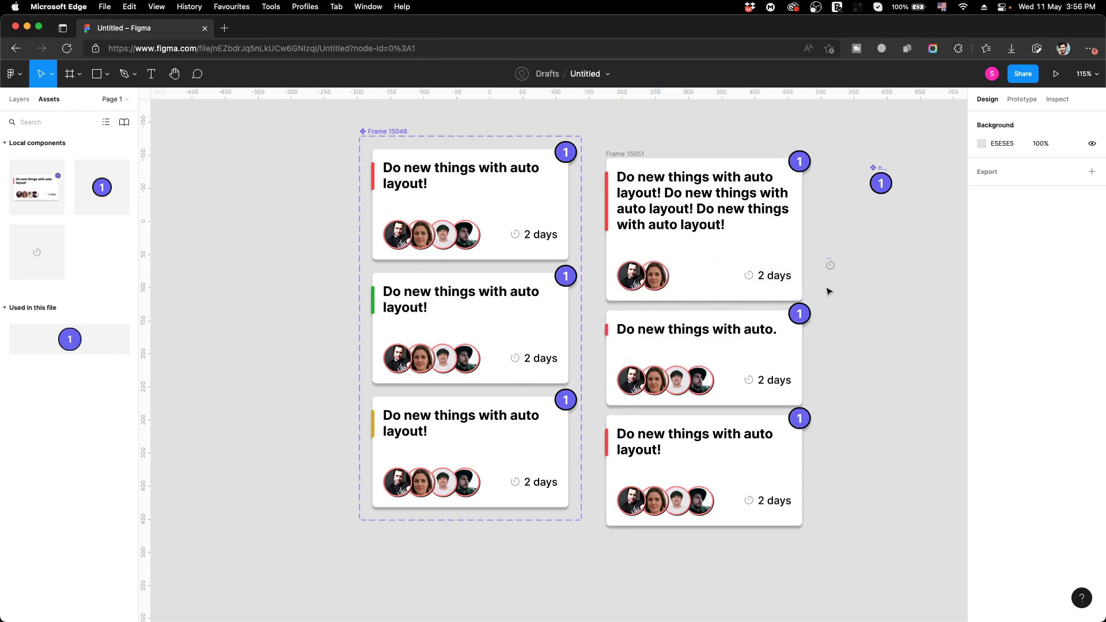
- Delete the last avatar from the third card instance
{"action": "left_click", "coordinate": [698, 523]}
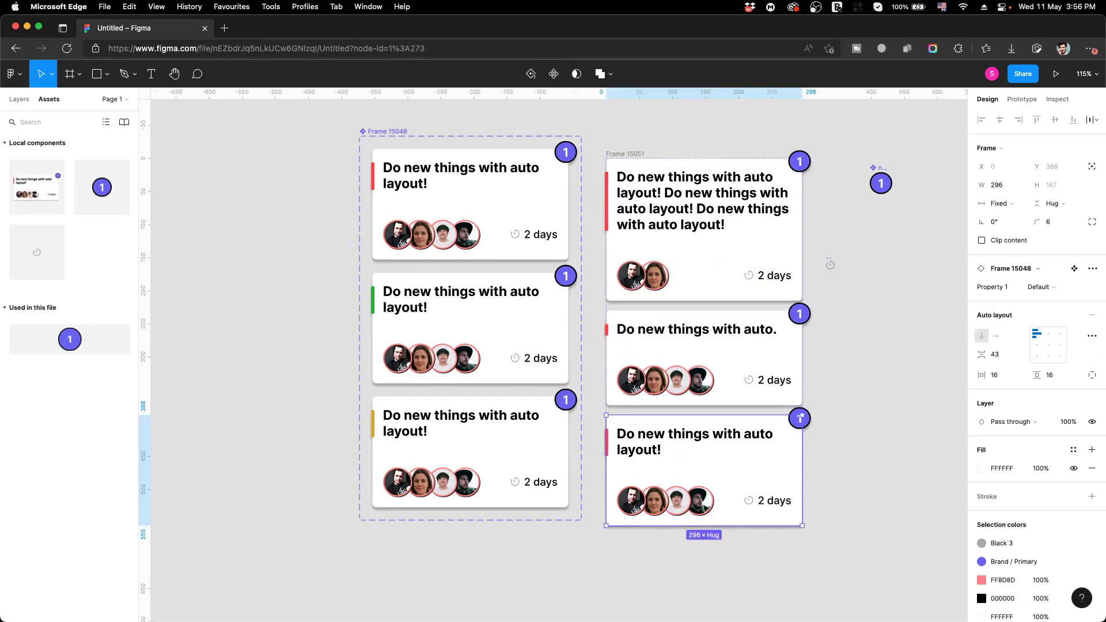
{"action": "double_click", "coordinate": [703, 507]}
{"action": "double_click", "coordinate": [702, 507]}
{"action": "key", "text": "BackSpace"}
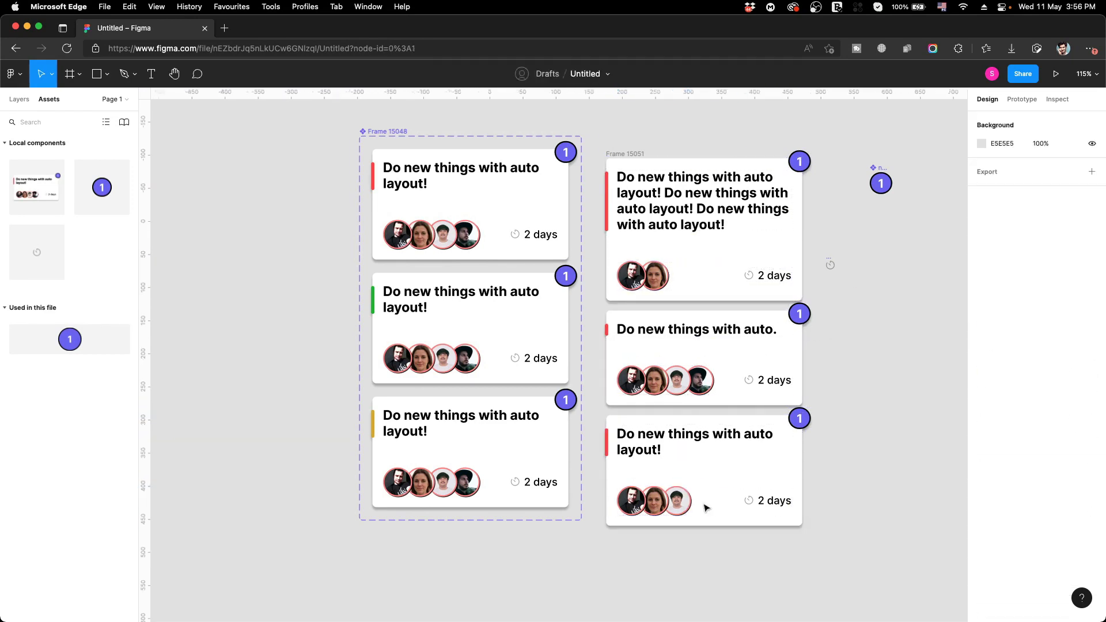
- Set Property 1 to Variant3 on the second card instance and to Variant2 on the third
{"action": "left_click", "coordinate": [674, 332]}
{"action": "left_click", "coordinate": [1043, 287]}
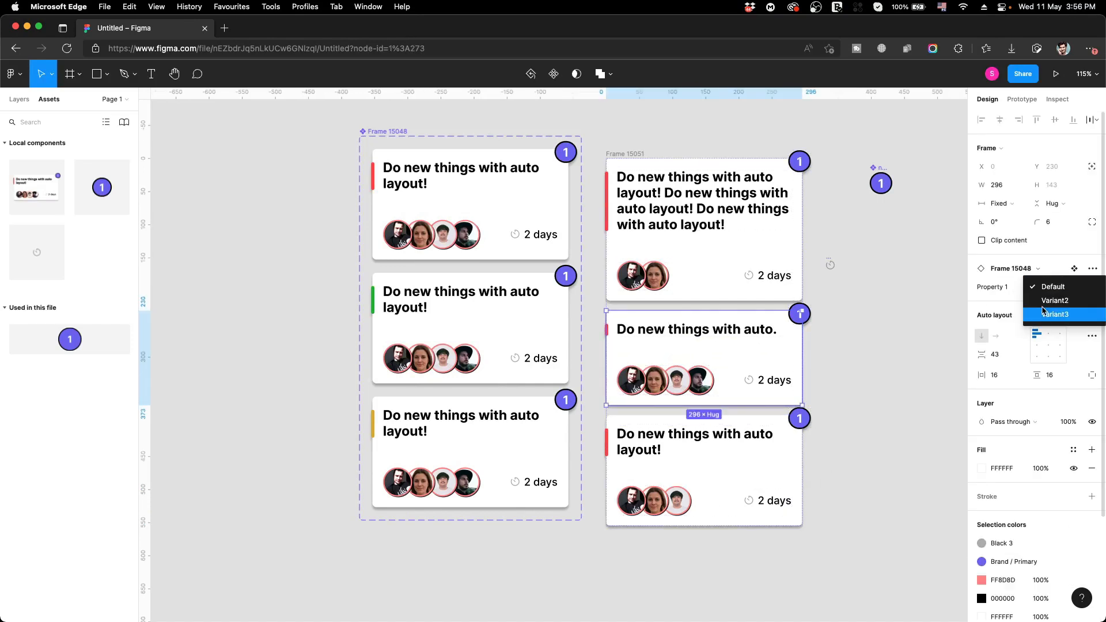
{"action": "left_click", "coordinate": [1044, 314]}
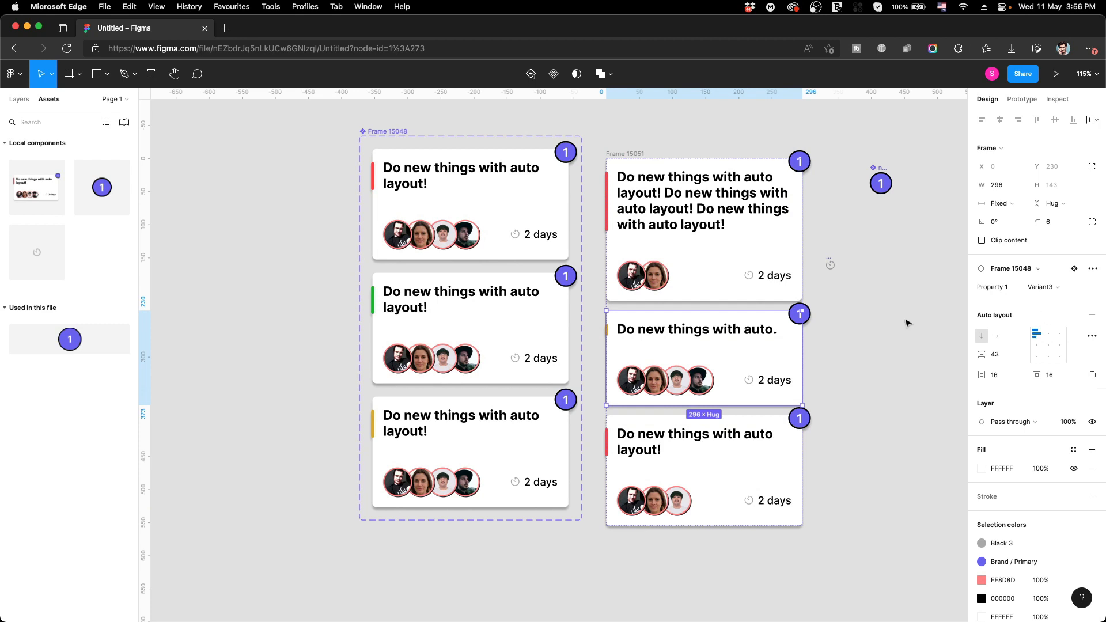
{"action": "left_click", "coordinate": [705, 464]}
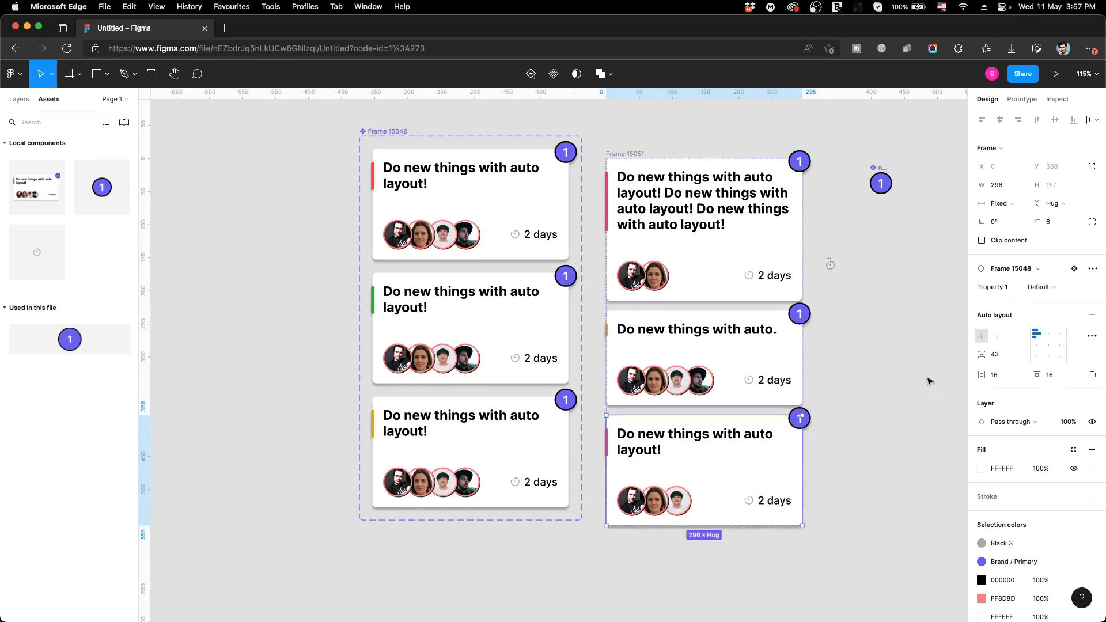
{"action": "left_click", "coordinate": [1040, 287]}
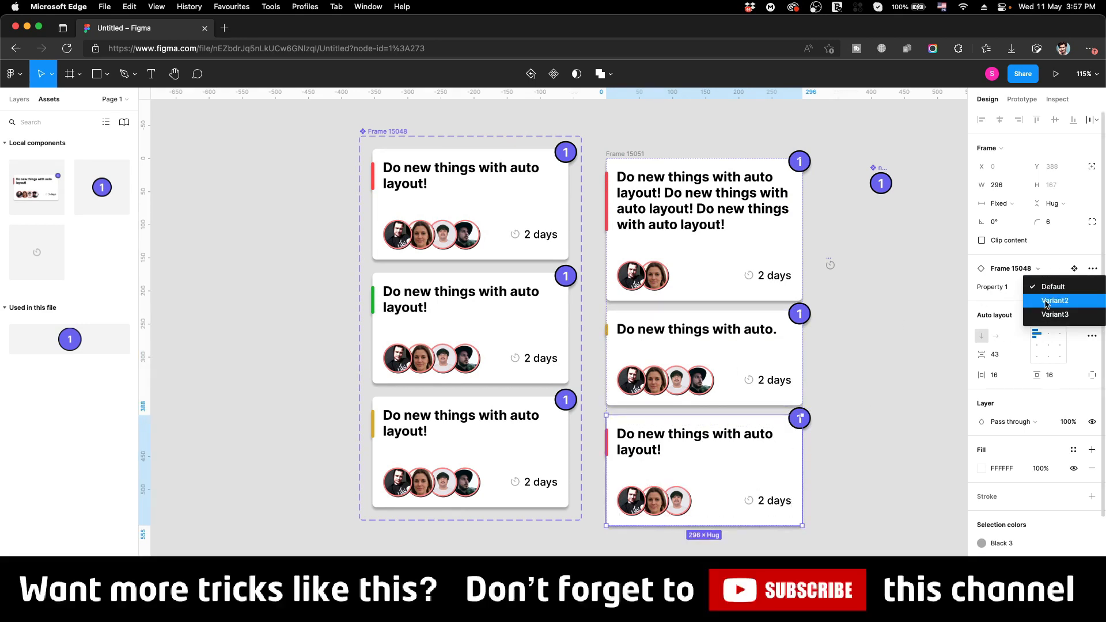
{"action": "left_click", "coordinate": [1041, 305]}
{"action": "left_click", "coordinate": [896, 394]}
- Move the auto layout frame of card instances slightly left and down on the canvas
{"action": "scroll", "coordinate": [836, 380], "scroll_direction": "right", "scroll_amount": 3}
{"action": "scroll", "coordinate": [836, 380], "scroll_direction": "down", "scroll_amount": 1}
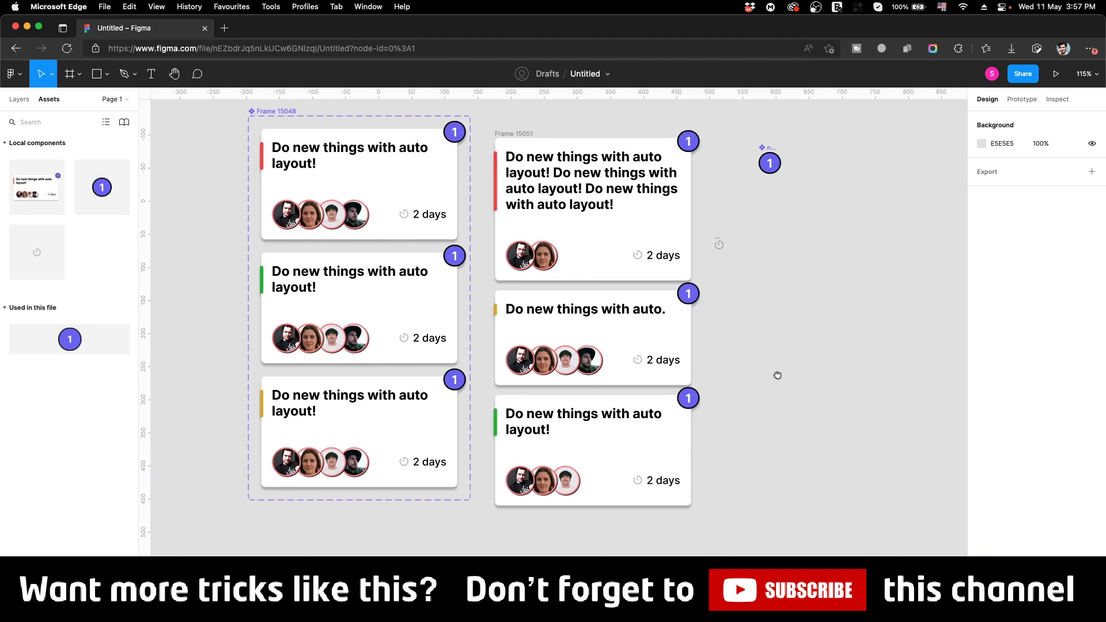
{"action": "mouse_move", "coordinate": [530, 136]}
{"action": "left_mouse_down"}
{"action": "mouse_move", "coordinate": [548, 139]}
{"action": "mouse_move", "coordinate": [521, 152]}
{"action": "left_mouse_up"}
- Extend the third card instance's title by appending a second "Do new things with auto layout!"
{"action": "double_click", "coordinate": [587, 223]}
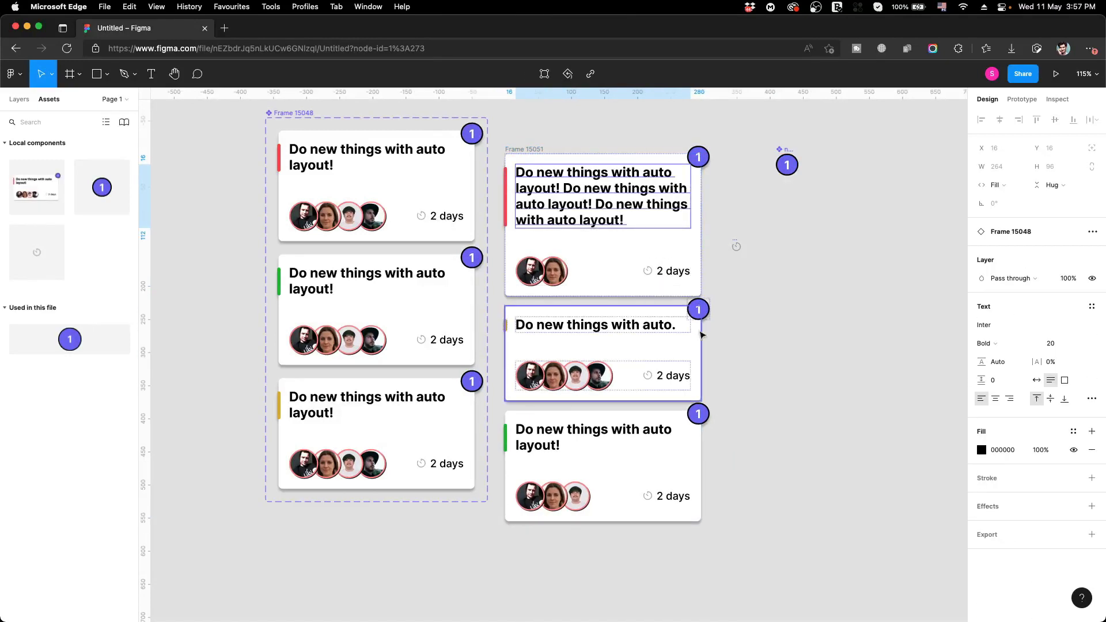
{"action": "left_click", "coordinate": [600, 450]}
{"action": "double_click", "coordinate": [566, 448]}
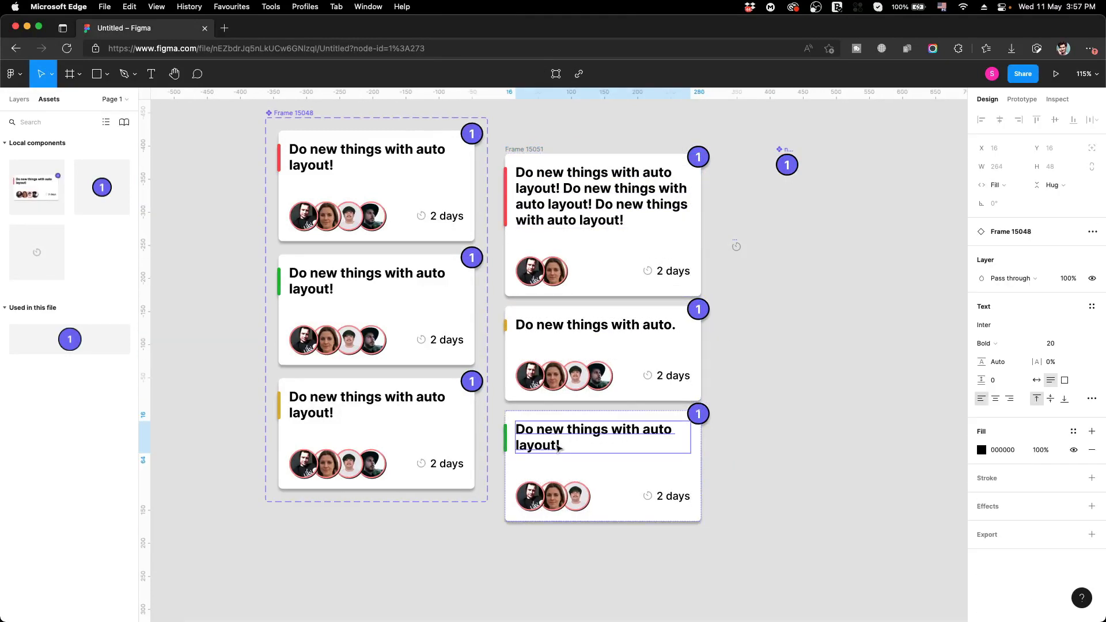
{"action": "key", "text": "Return"}
{"action": "key", "text": "Right"}
{"action": "key", "text": "super+v"}
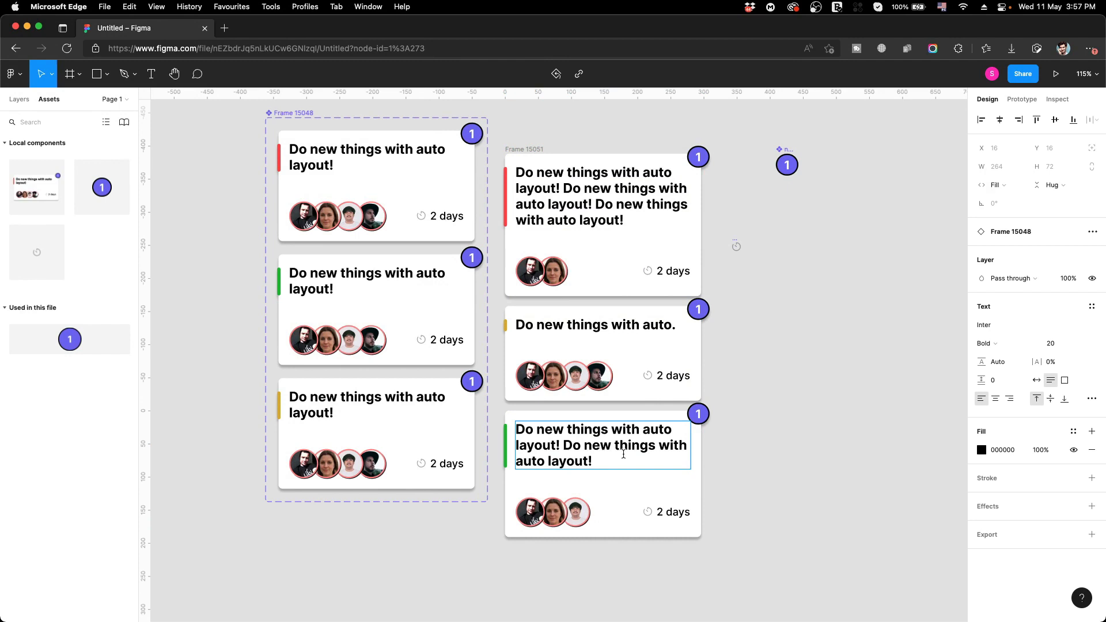
{"action": "left_click", "coordinate": [775, 447]}
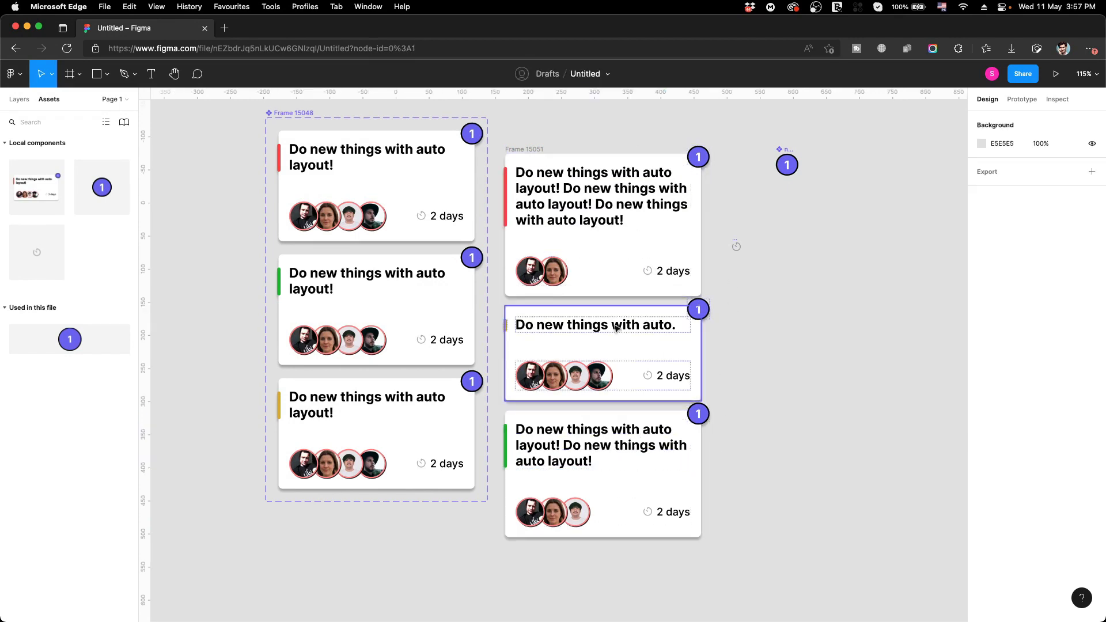
{"action": "left_click", "coordinate": [605, 292]}
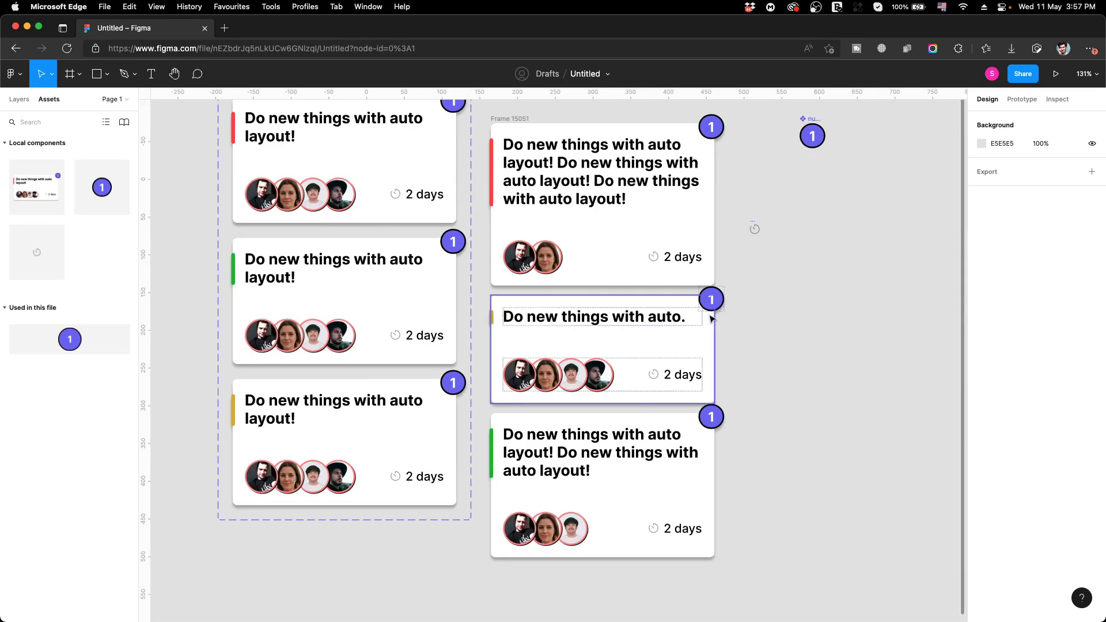